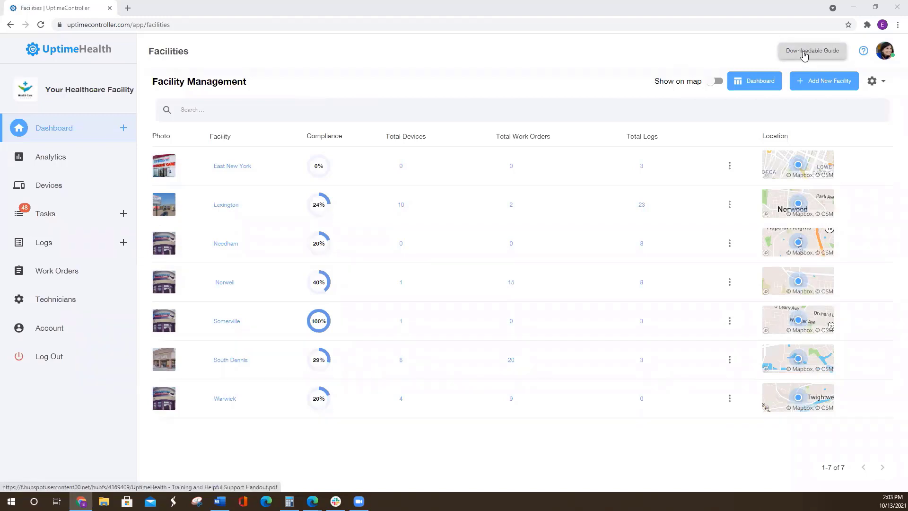
- Open the downloadable training and support guide and browse its opening pages to the Table of Contents
click(804, 56)
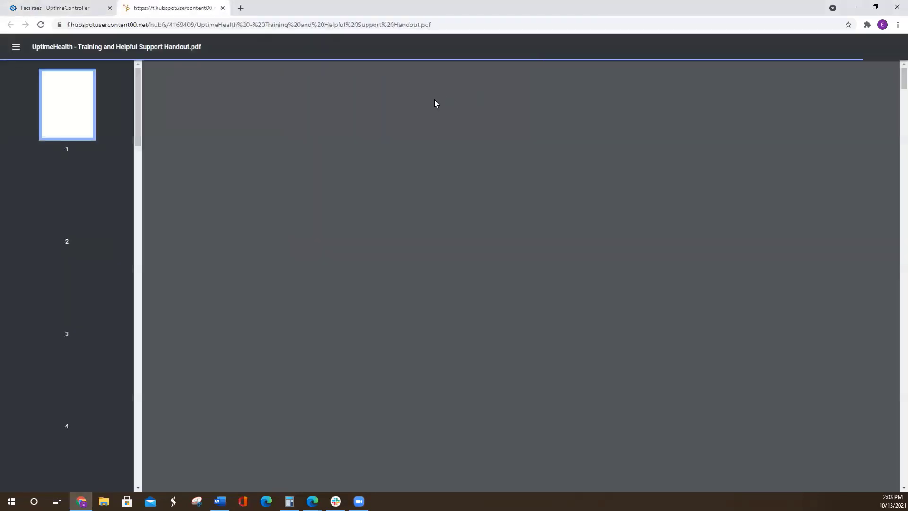
scroll(472, 155, down, 3)
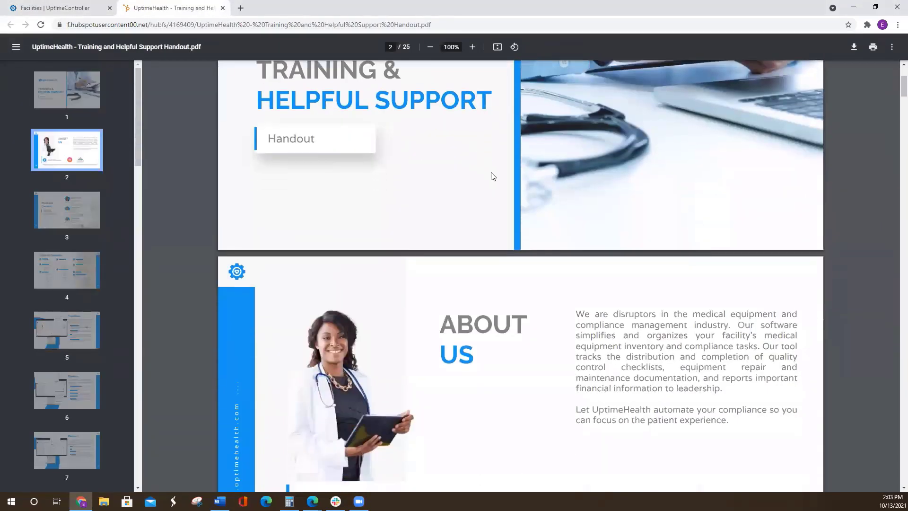
scroll(492, 176, down, 10)
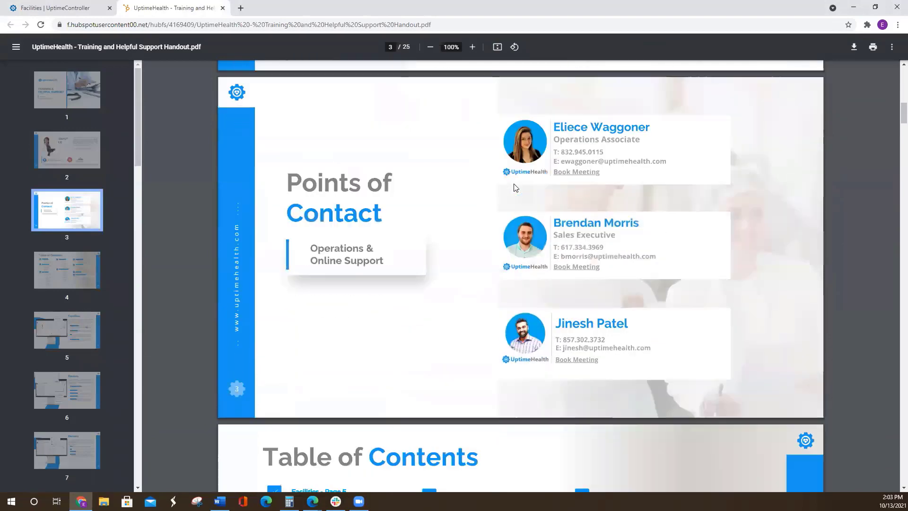
scroll(515, 188, down, 6)
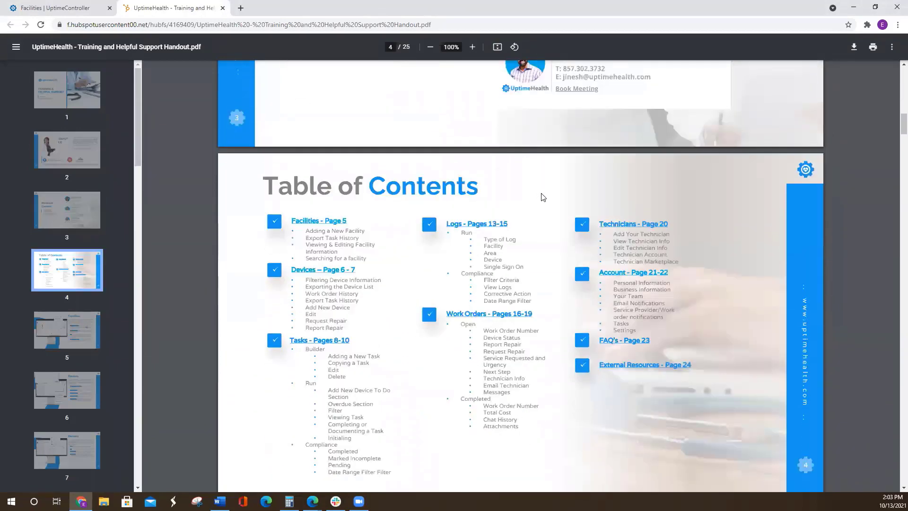
scroll(543, 197, down, 1)
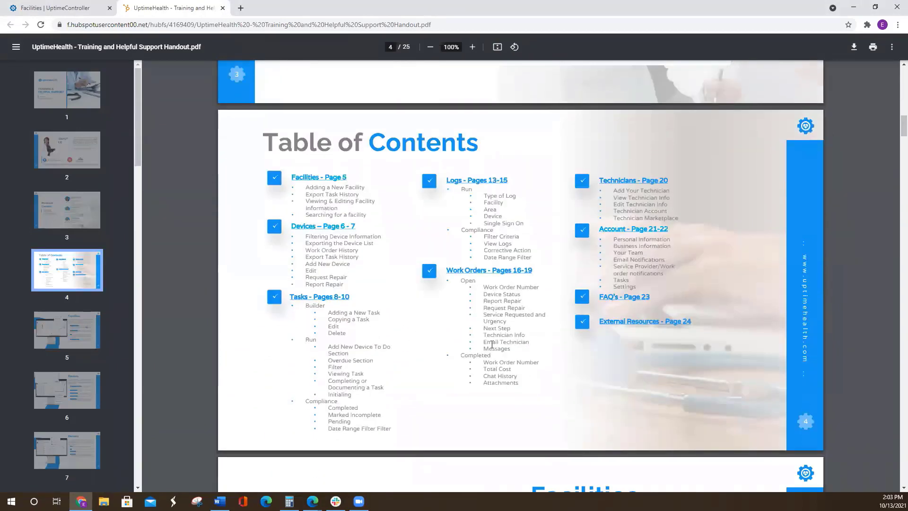
- Jump to the guide's Logs section, browse on to the Resources And Help page, and close the guide
click(481, 184)
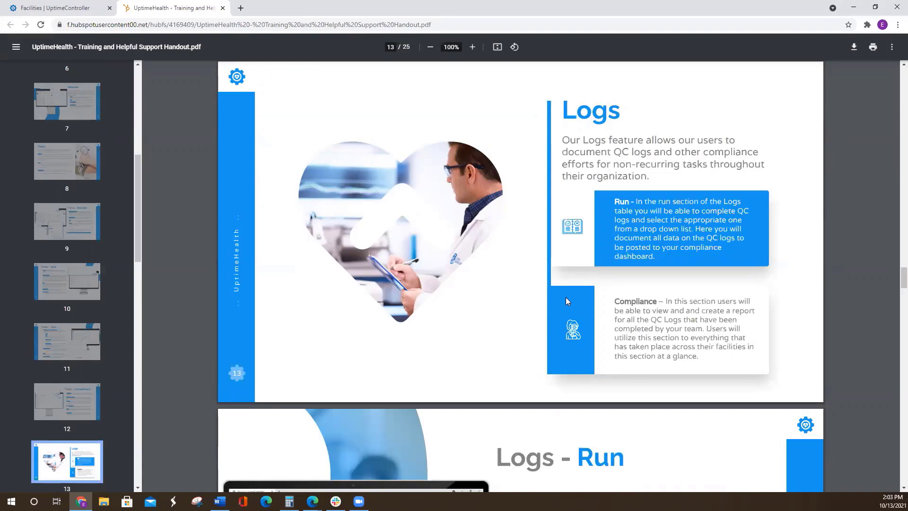
scroll(545, 268, down, 8)
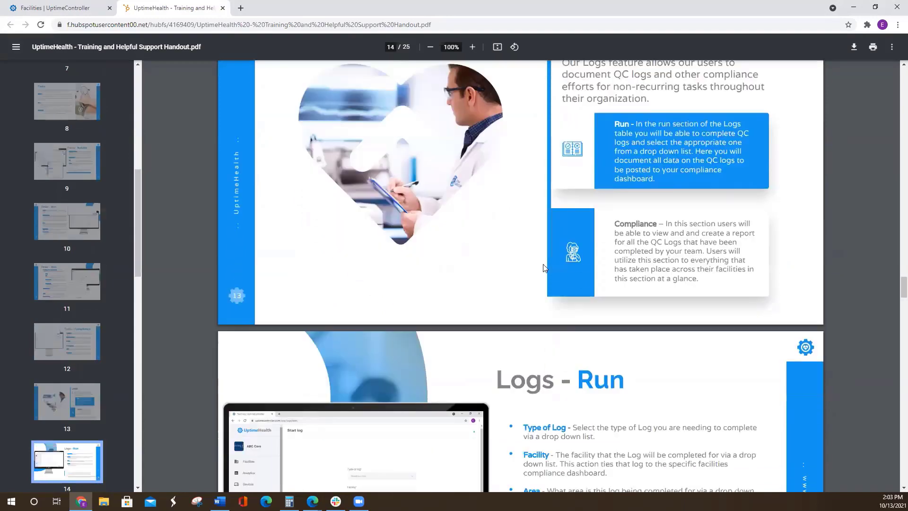
scroll(545, 269, down, 20)
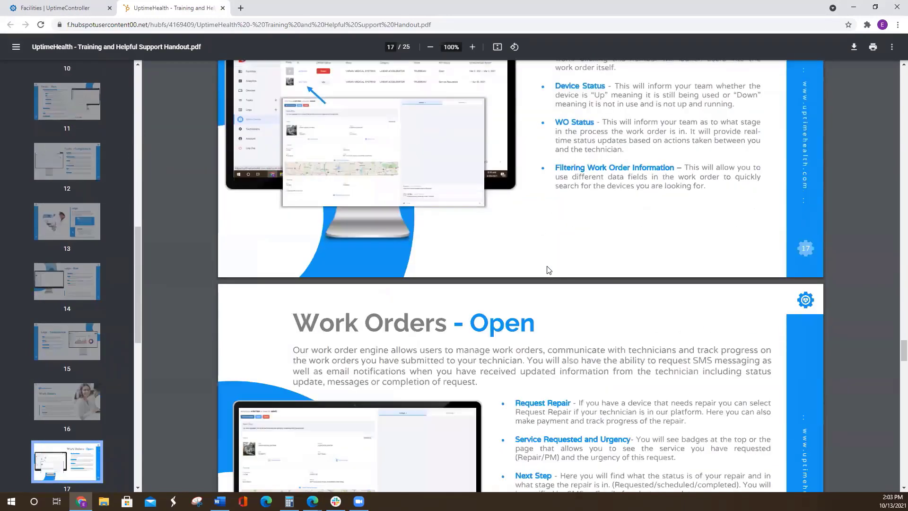
scroll(550, 267, down, 20)
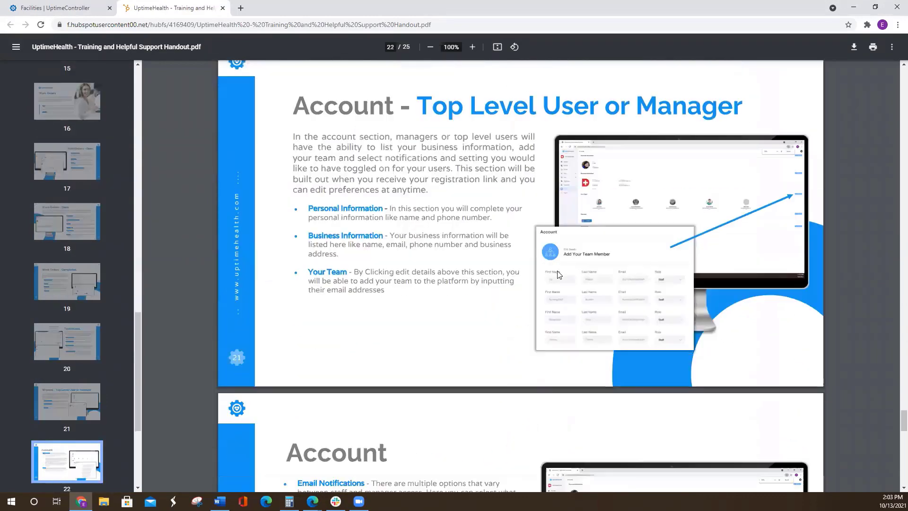
scroll(559, 275, down, 13)
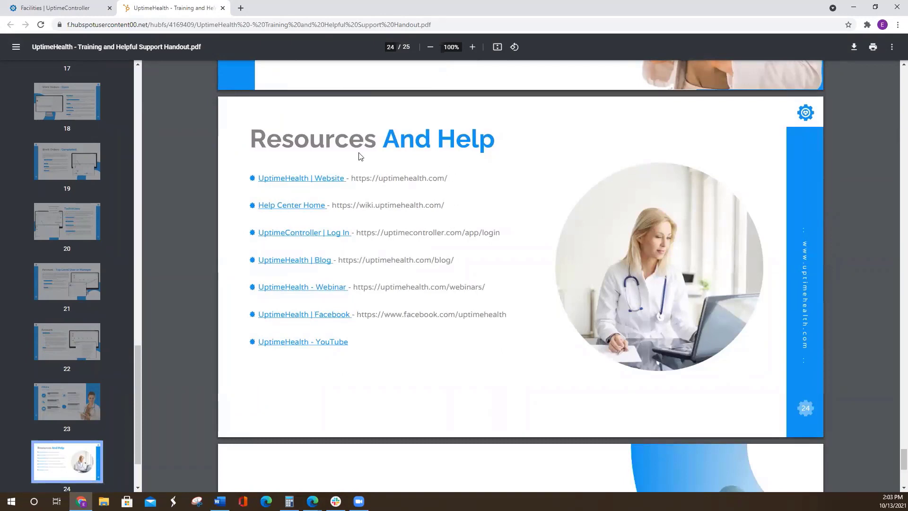
click(222, 8)
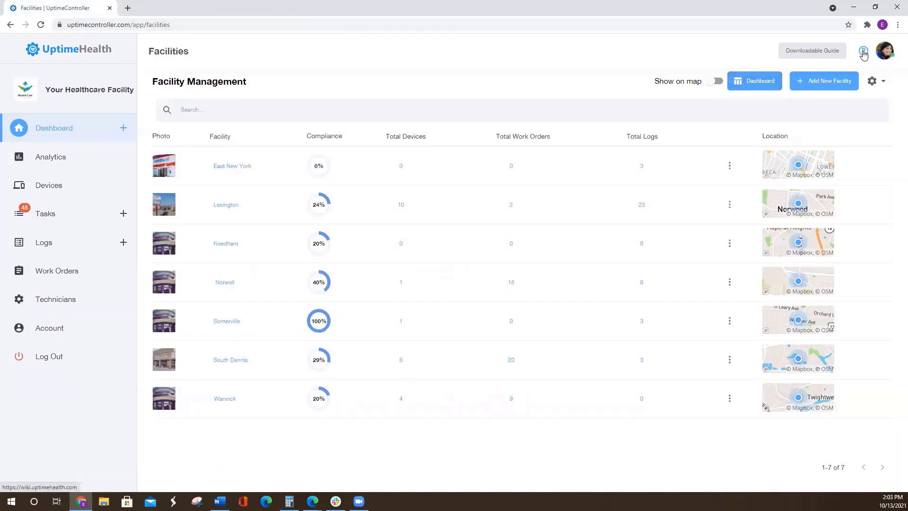
- Open the online Help Center, dismiss the demo request pop-up, view the article categories, and close the Help Center
click(864, 52)
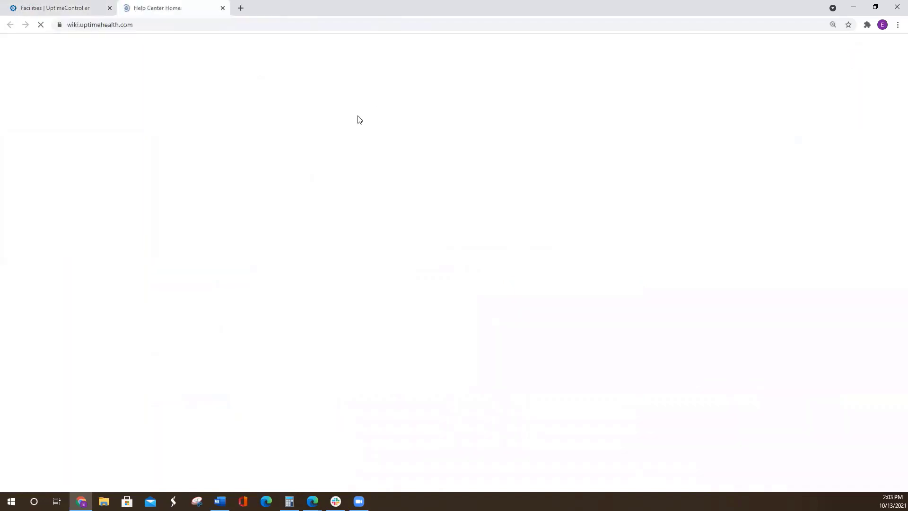
scroll(312, 260, down, 3)
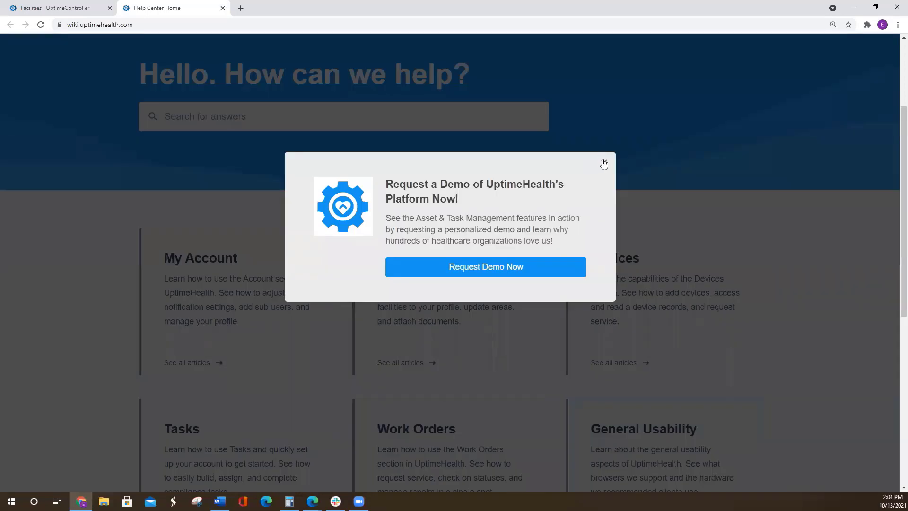
click(603, 163)
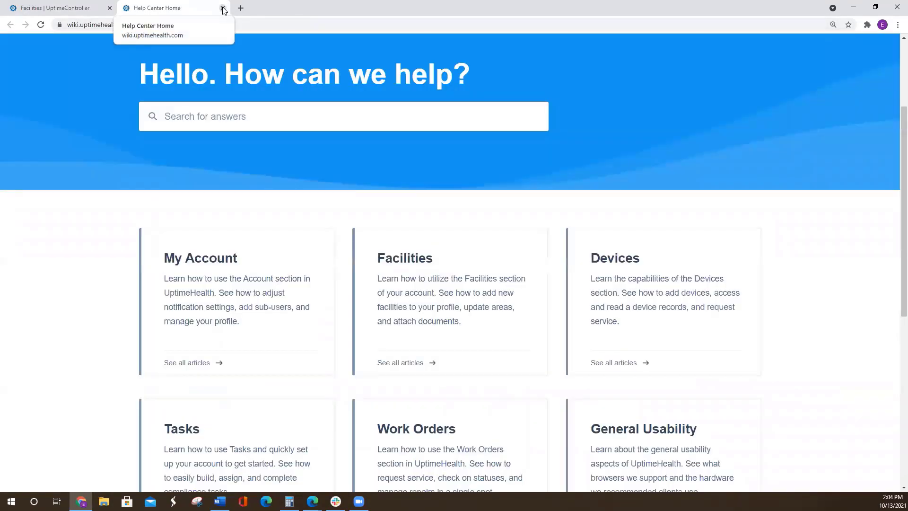
click(222, 8)
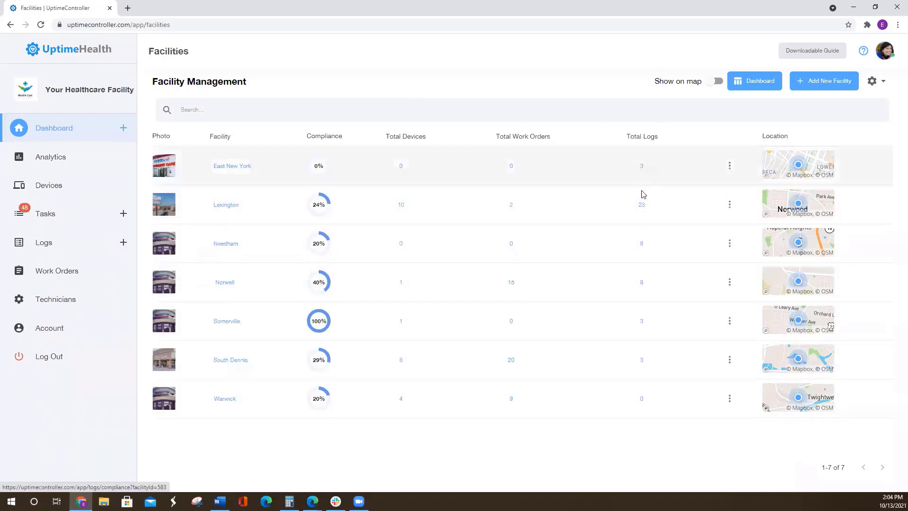
- Check the available actions for the East New York facility, view the facilities on the map, and return to the list
click(729, 166)
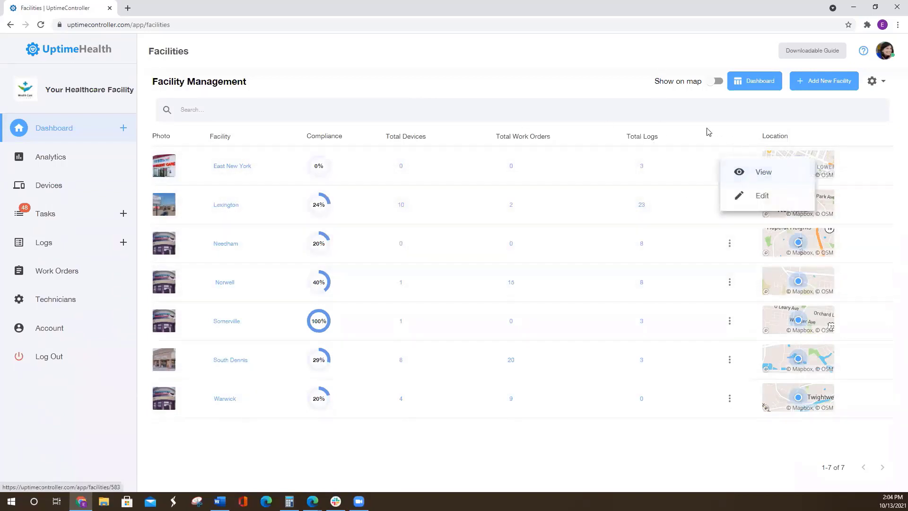
click(714, 84)
click(716, 83)
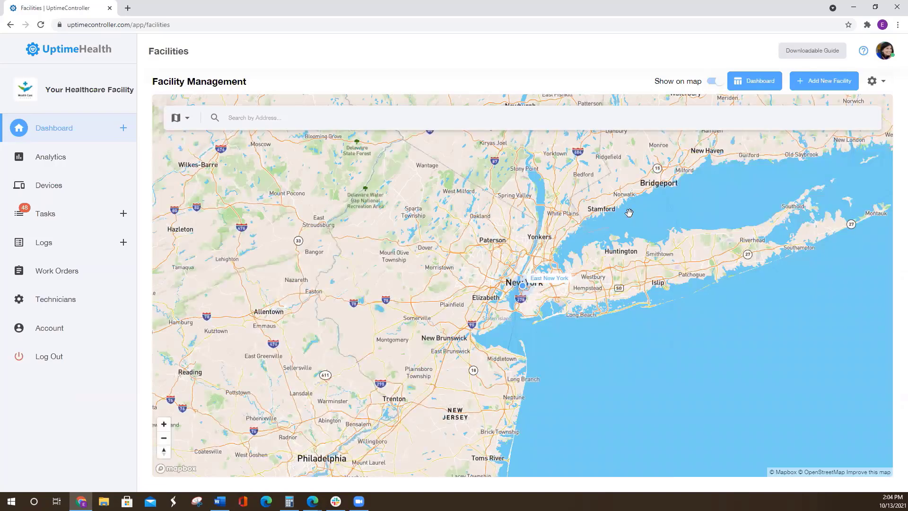
click(714, 82)
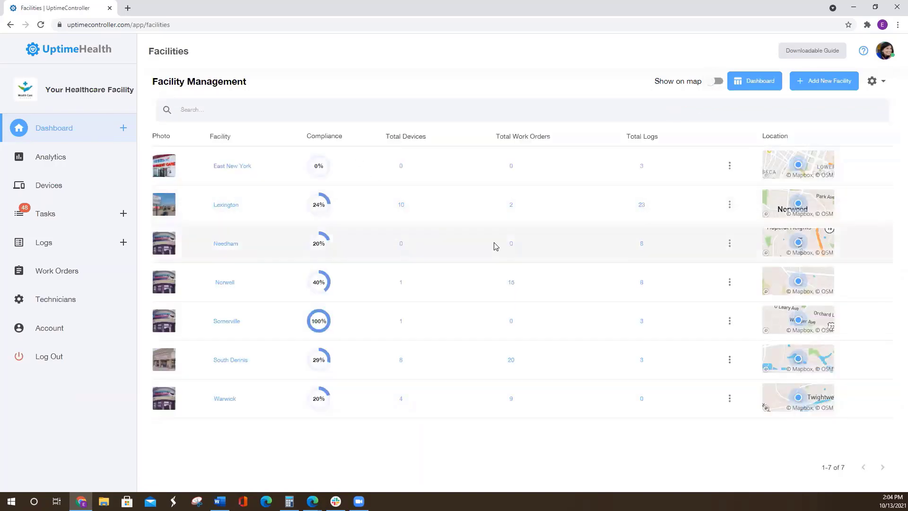
- Open the East New York facility and examine its contact details, documents, devices, and scheduled and incomplete tasks
click(241, 166)
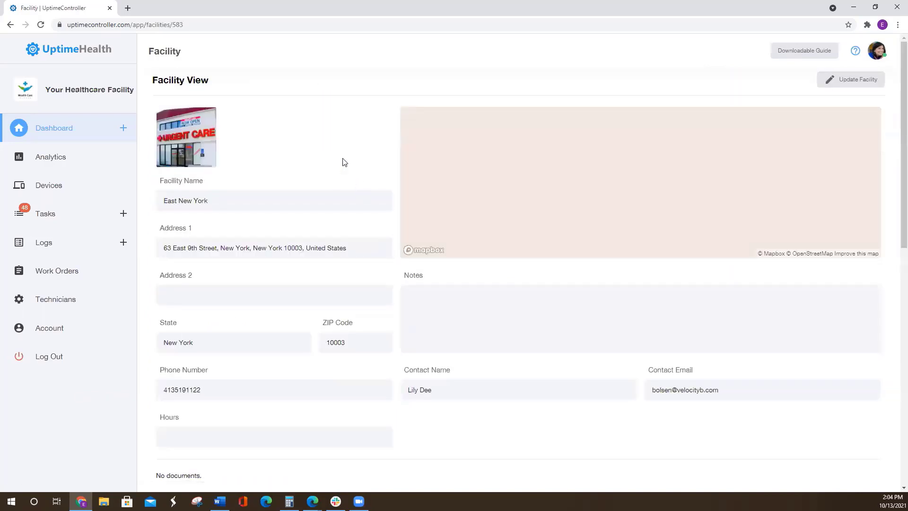
scroll(333, 156, down, 5)
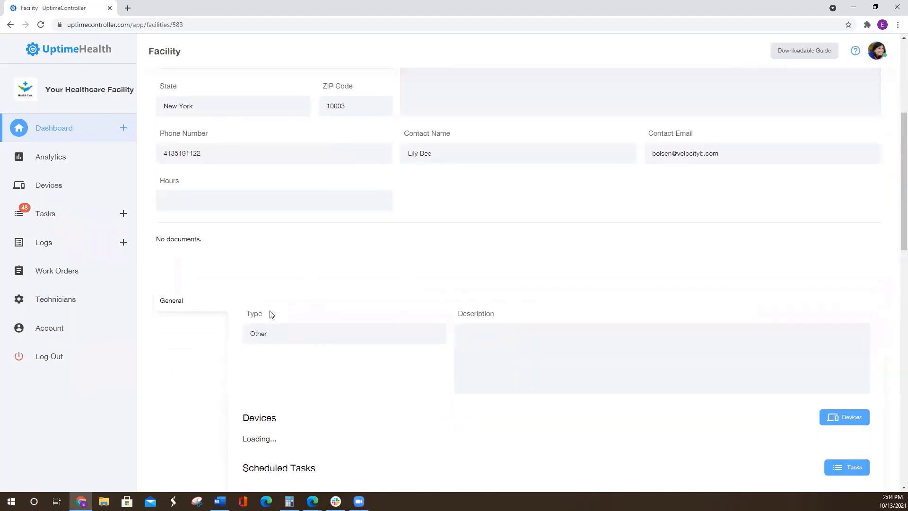
scroll(326, 211, up, 3)
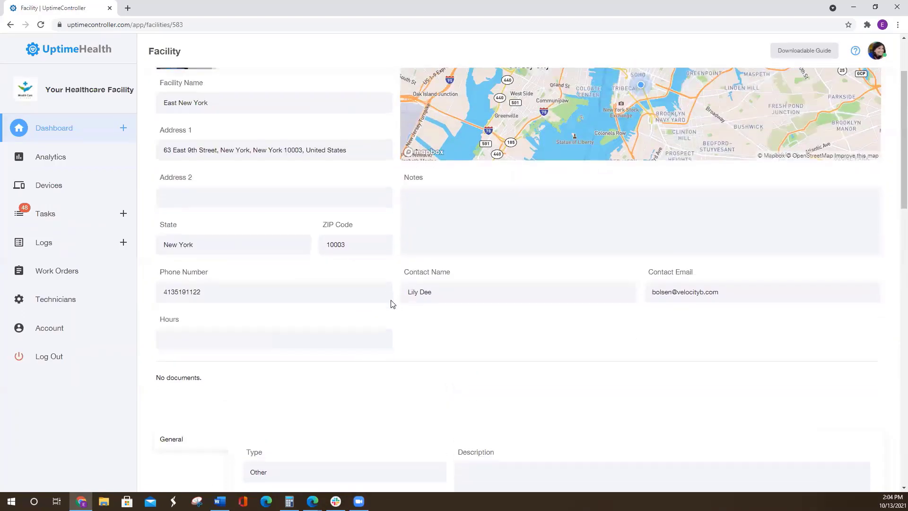
scroll(305, 216, down, 4)
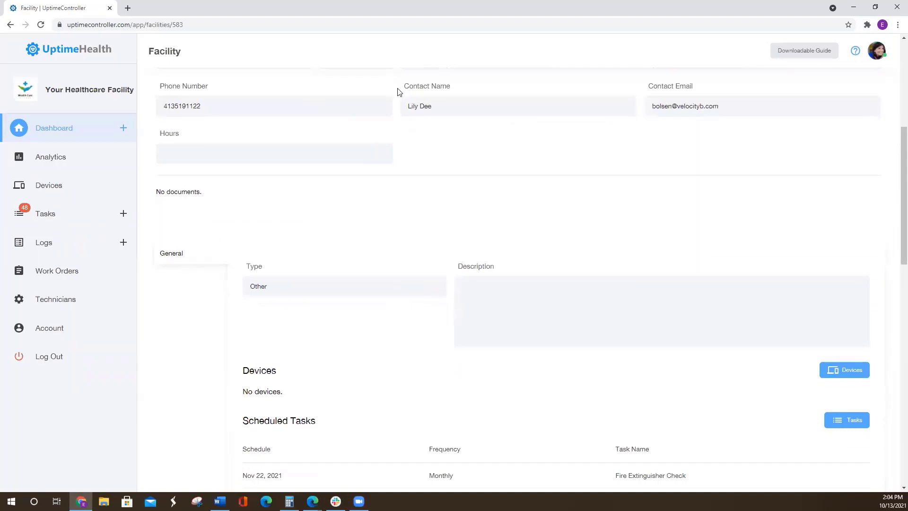
scroll(326, 119, up, 1)
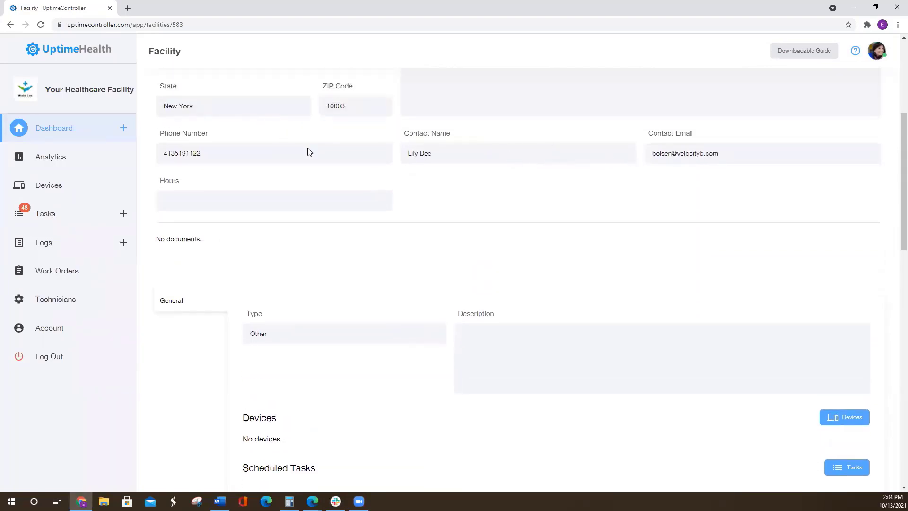
scroll(277, 242, down, 3)
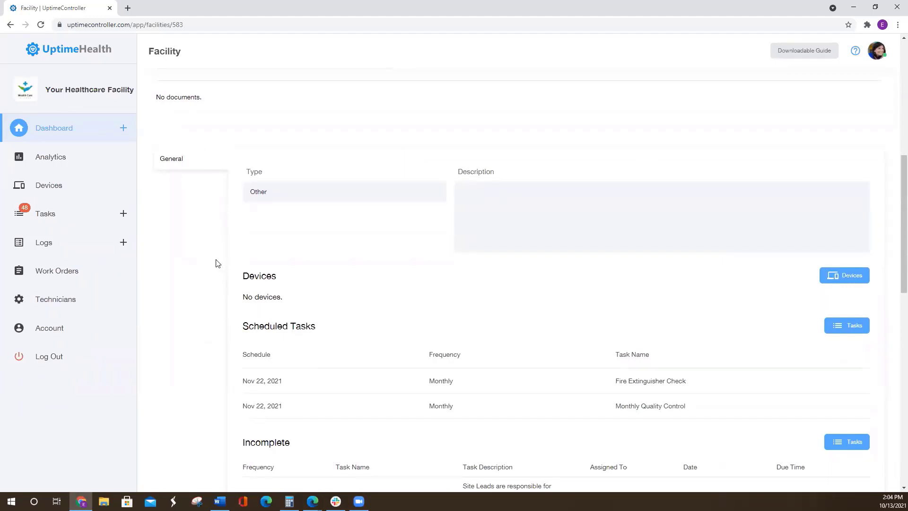
scroll(355, 156, down, 2)
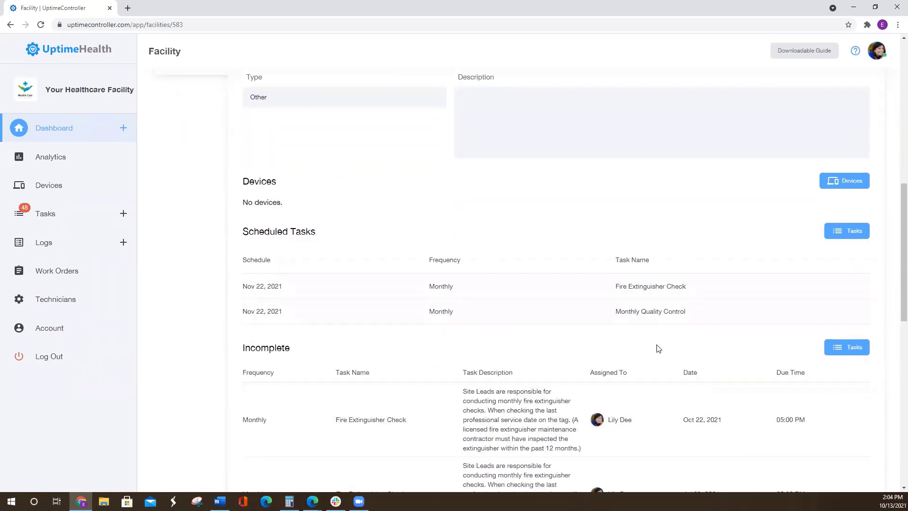
scroll(702, 344, up, 3)
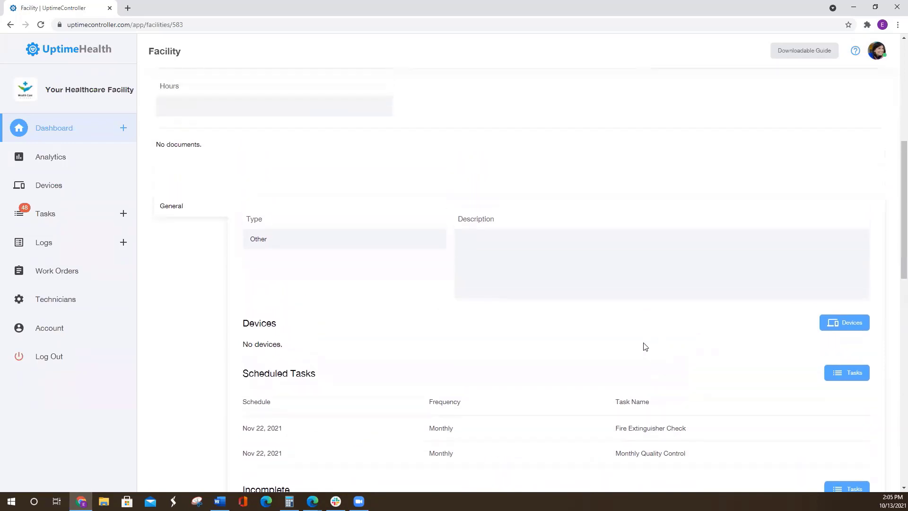
scroll(647, 347, up, 7)
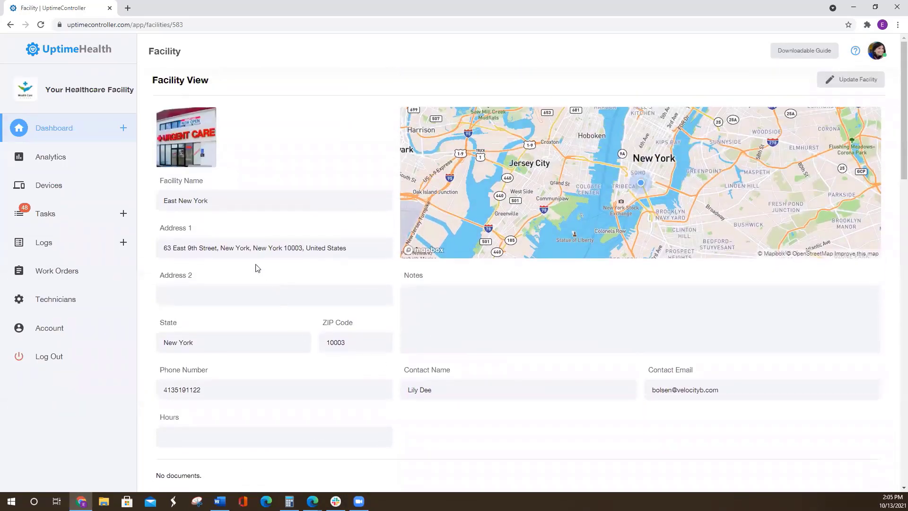
- Return to the facilities list, open the dashboard Overview, and review its devices, contracts and work orders
click(97, 125)
click(84, 164)
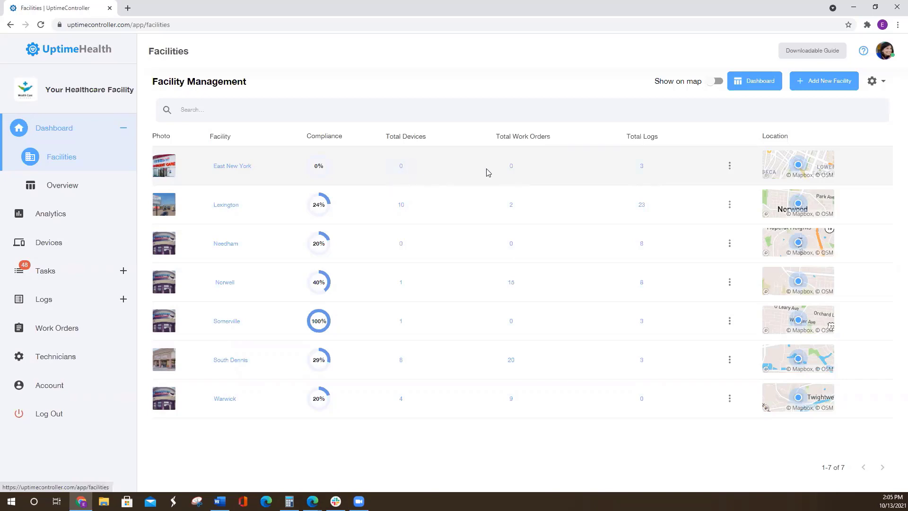
click(88, 186)
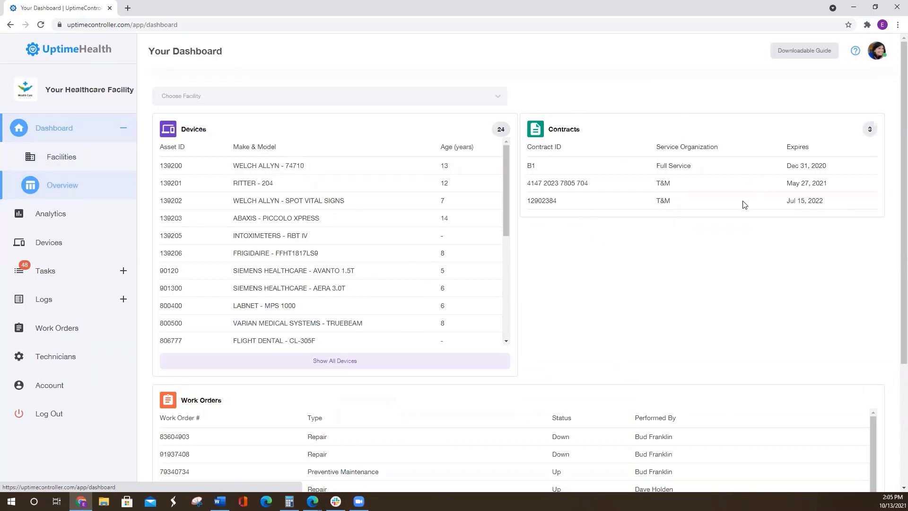
scroll(305, 208, down, 3)
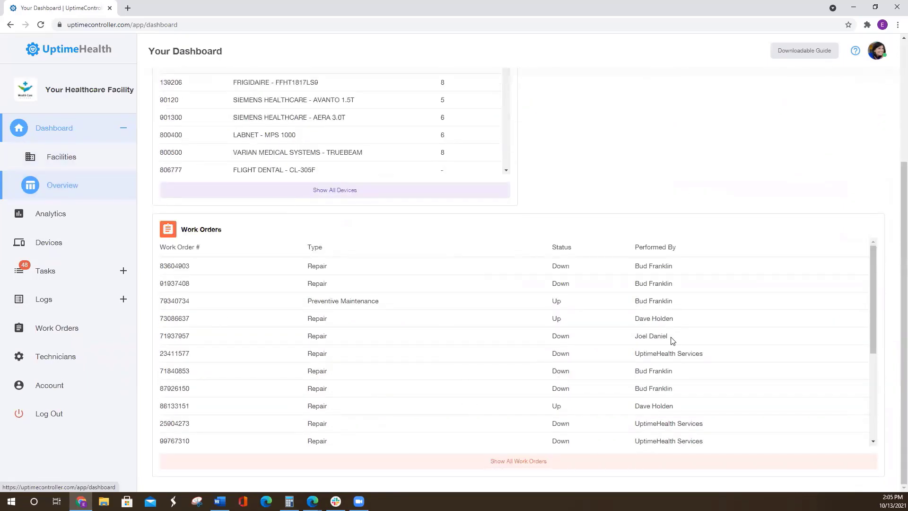
scroll(675, 342, down, 4)
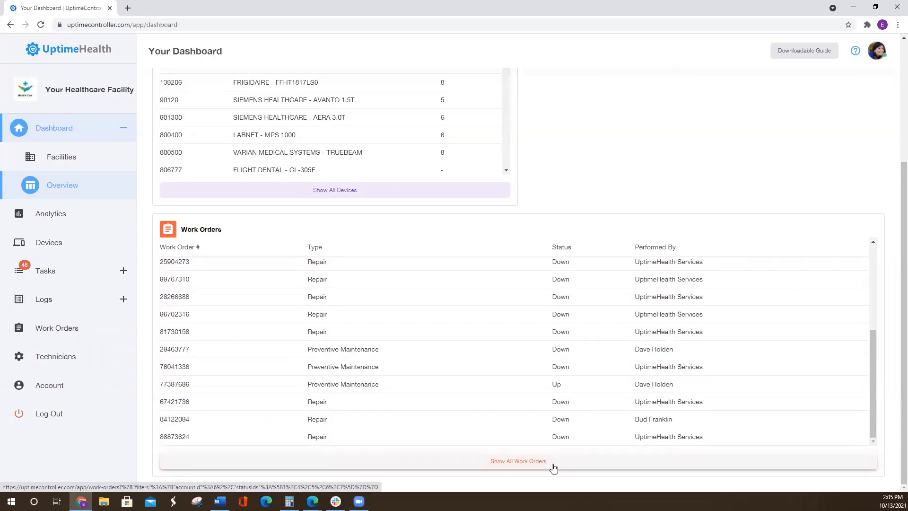
scroll(632, 373, up, 6)
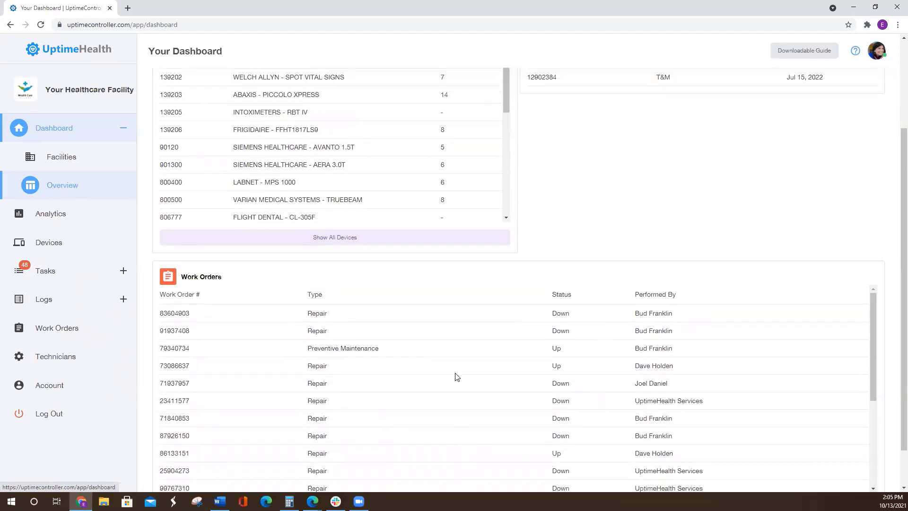
scroll(615, 331, up, 3)
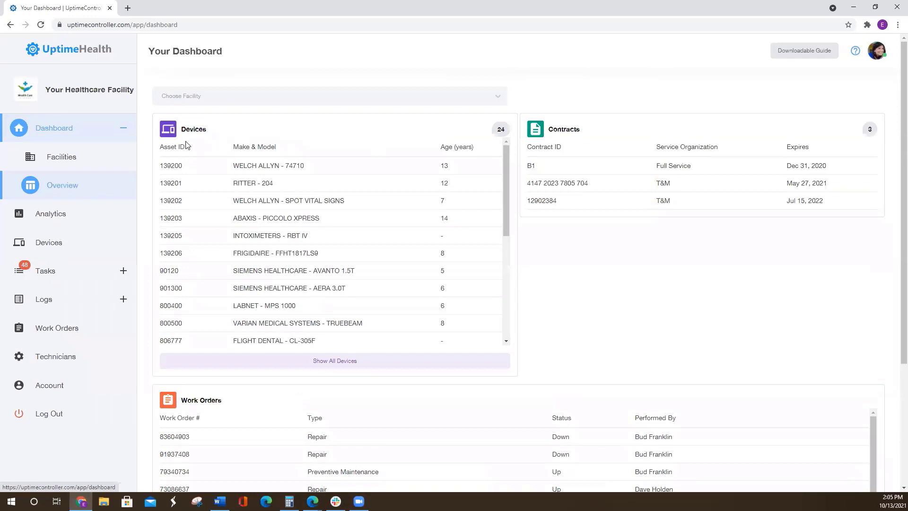
- Open the Device Management list and view the record of the Welch Allyn 74710 otoscope
click(40, 244)
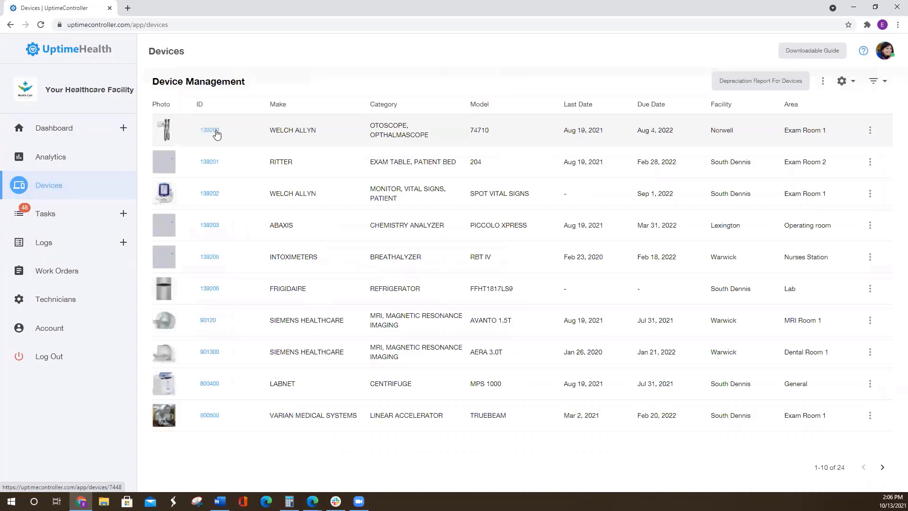
click(213, 133)
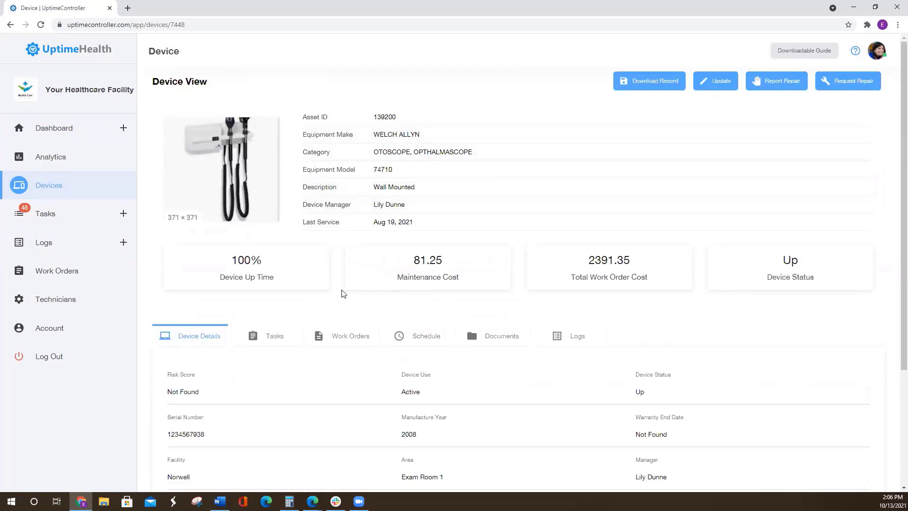
- Review the otoscope's summary information, uptime and cost figures, and its full device details
scroll(324, 280, down, 1)
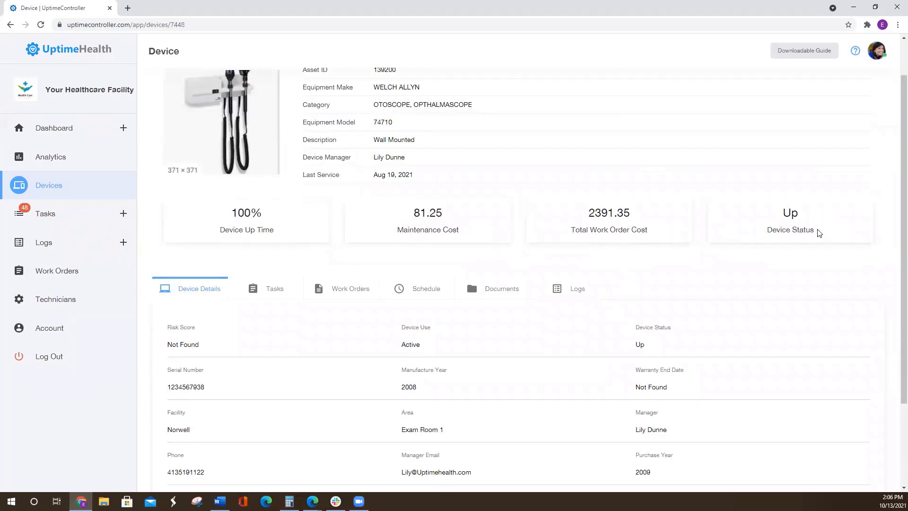
scroll(818, 237, up, 1)
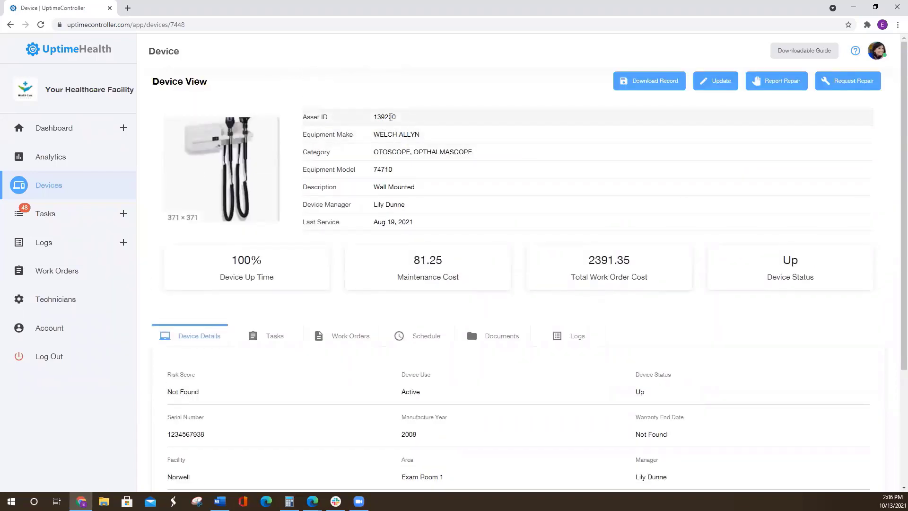
scroll(464, 184, down, 3)
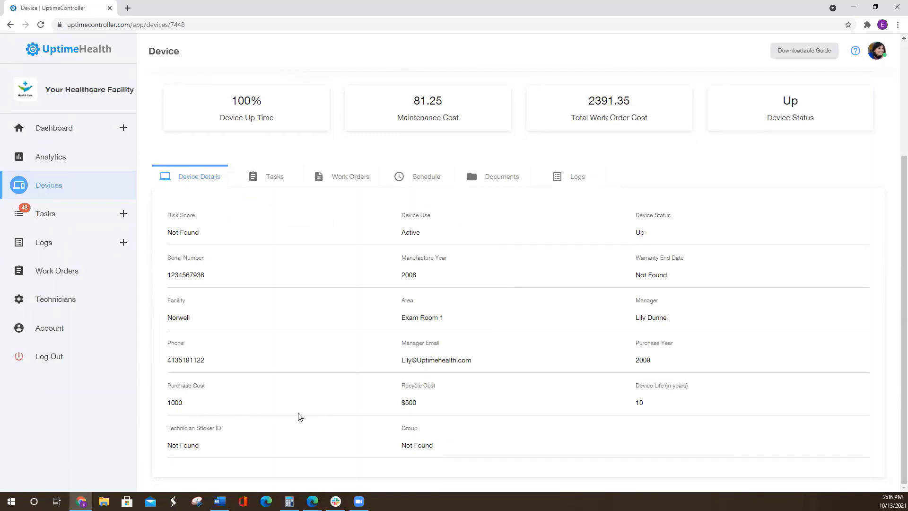
- Examine the otoscope's incomplete tasks and its incomplete and completed work orders
click(276, 178)
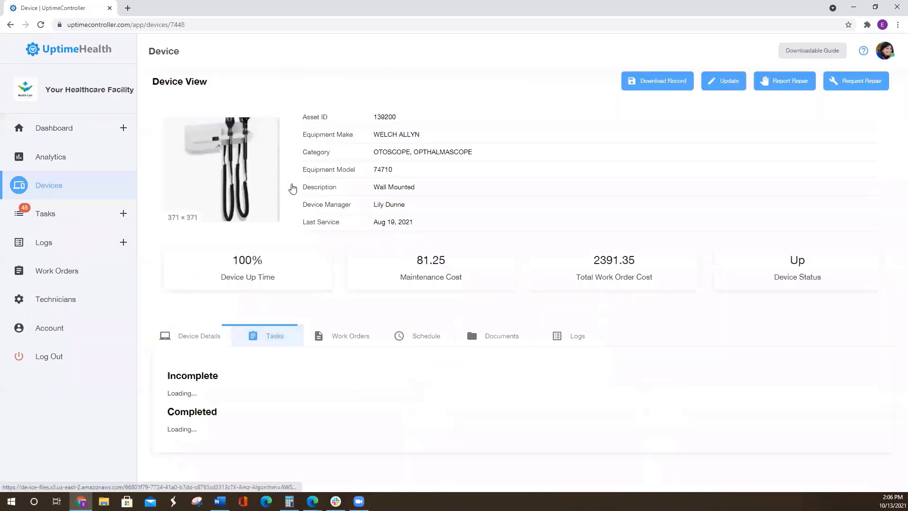
scroll(405, 355, down, 4)
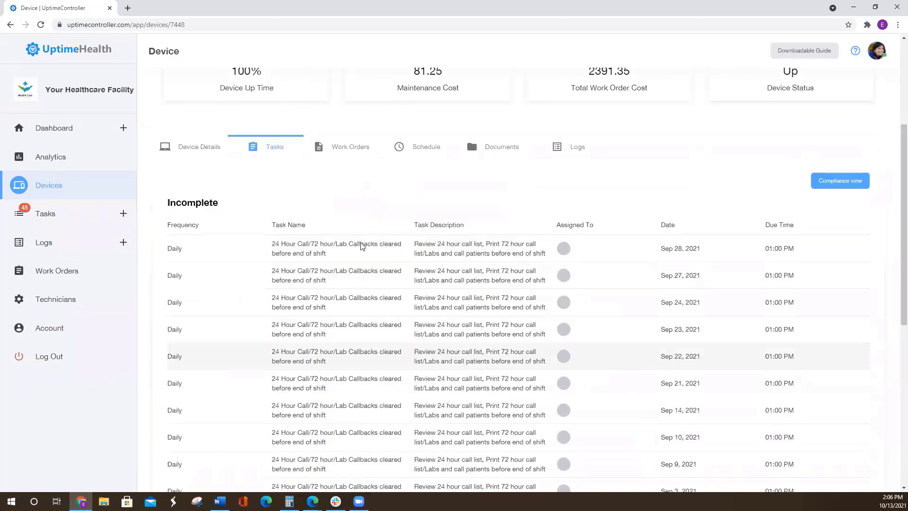
click(352, 150)
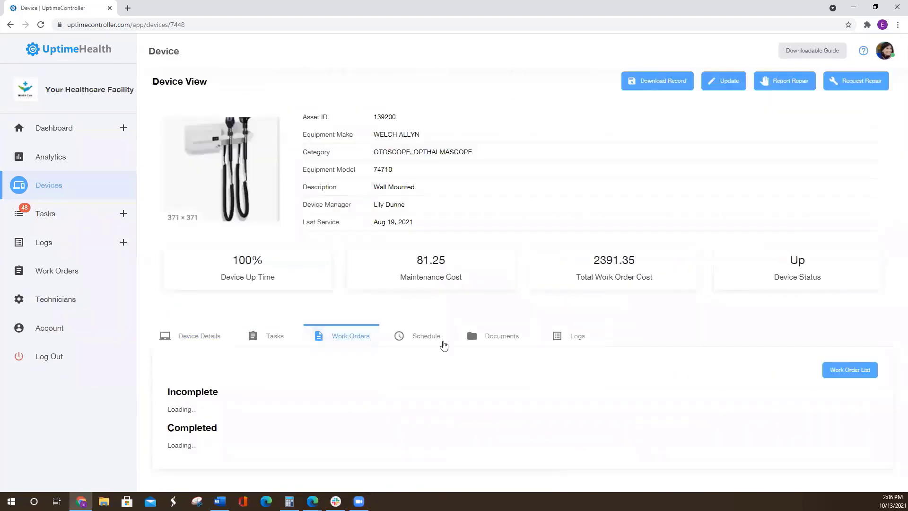
scroll(446, 345, down, 4)
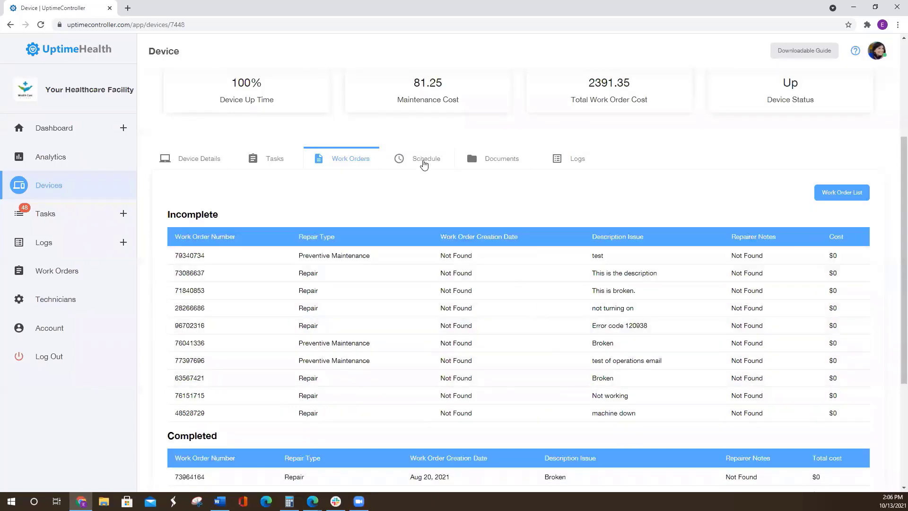
- View the otoscope's task and maintenance schedule, documents and logs, and return to its tasks
click(420, 160)
scroll(526, 344, down, 1)
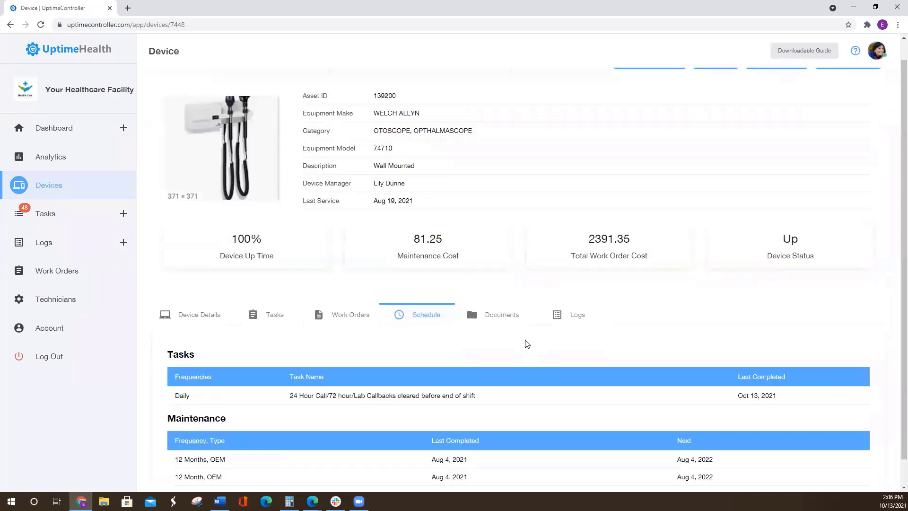
click(508, 316)
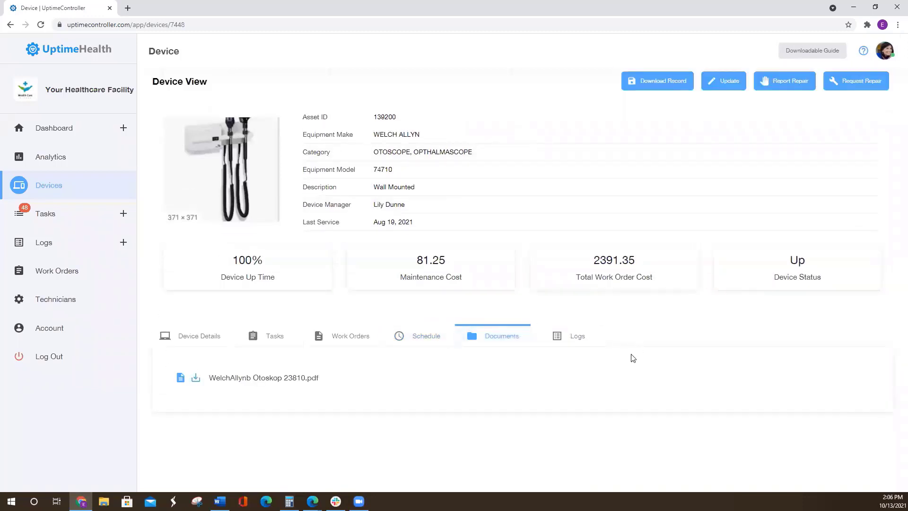
click(577, 339)
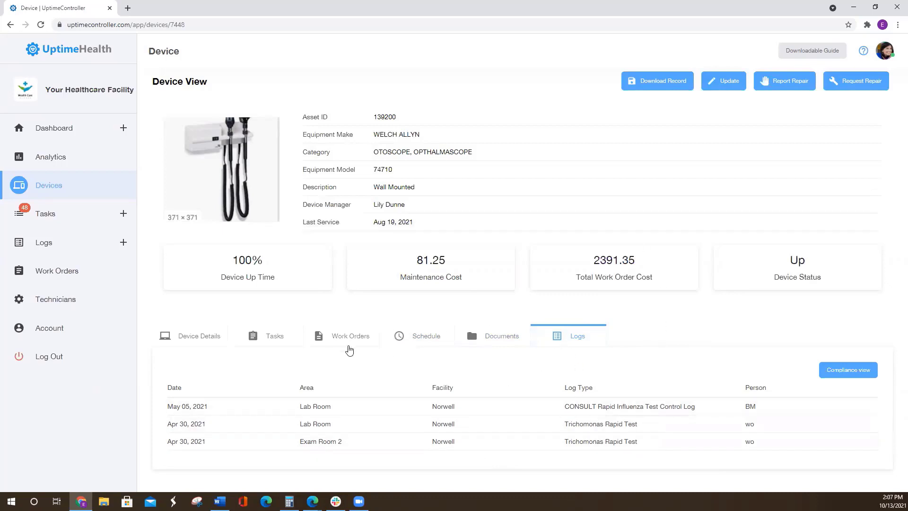
click(262, 335)
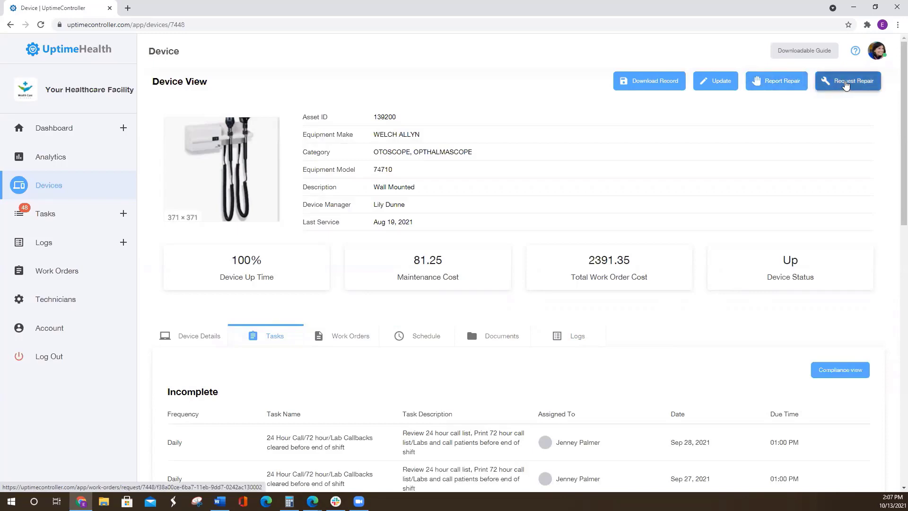
- Start a repair request for the otoscope with service type Repair and Low priority
click(846, 84)
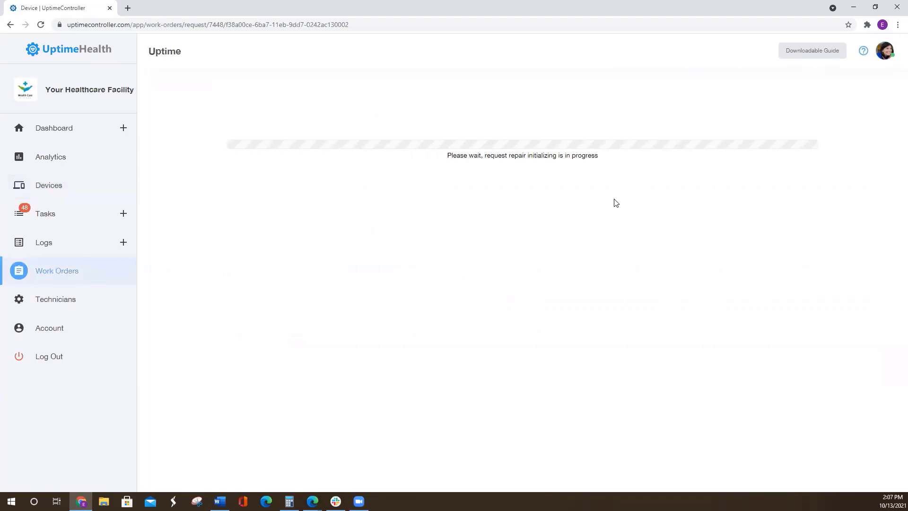
scroll(271, 212, down, 3)
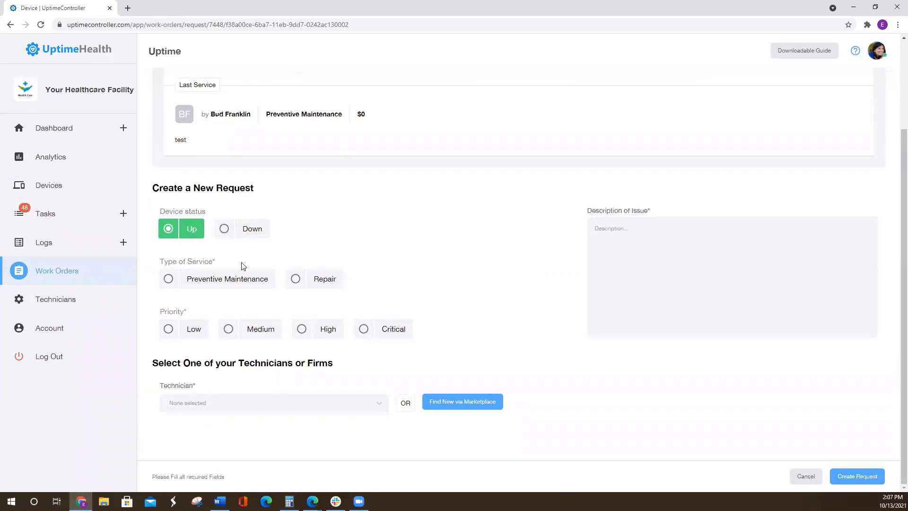
click(295, 280)
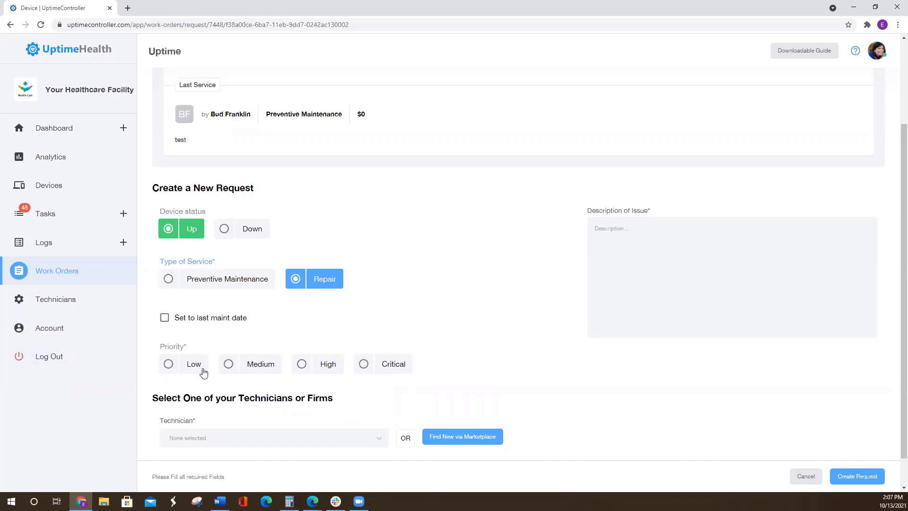
click(169, 365)
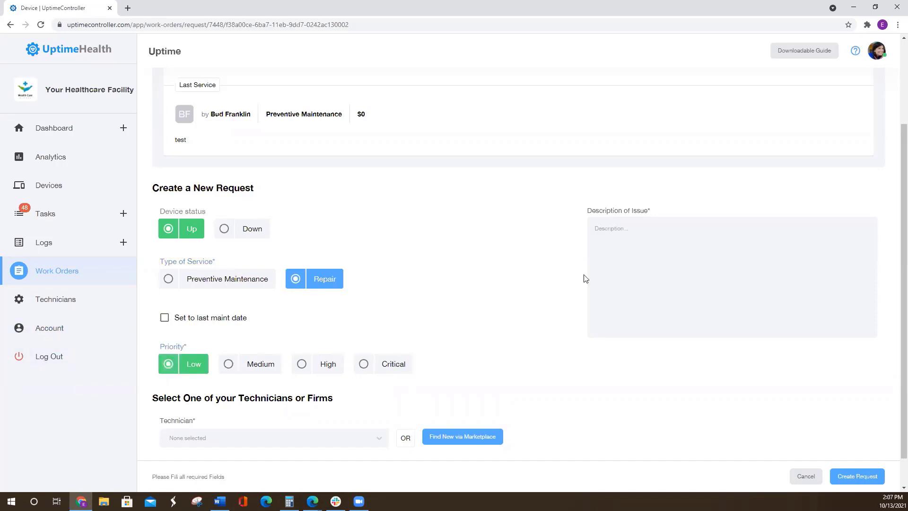
scroll(449, 291, down, 1)
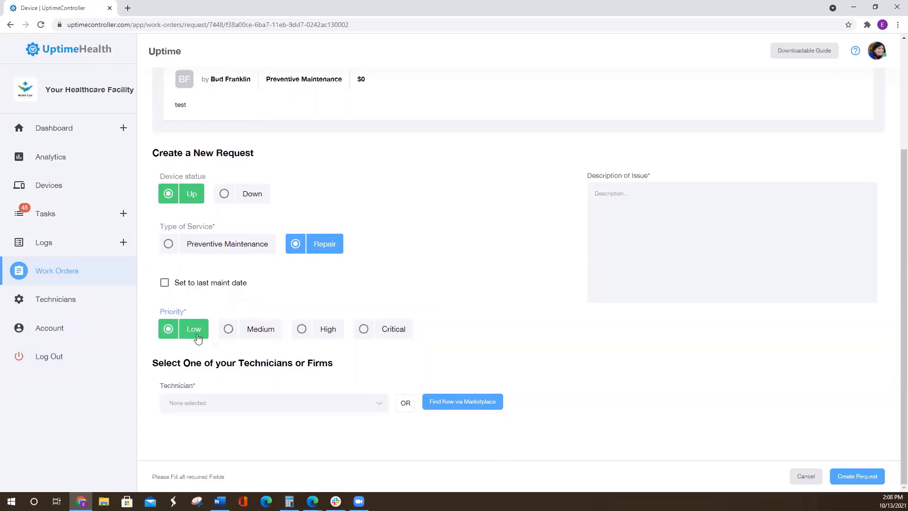
- Describe the issue in the request as "Face to device cracked need repair."
click(658, 203)
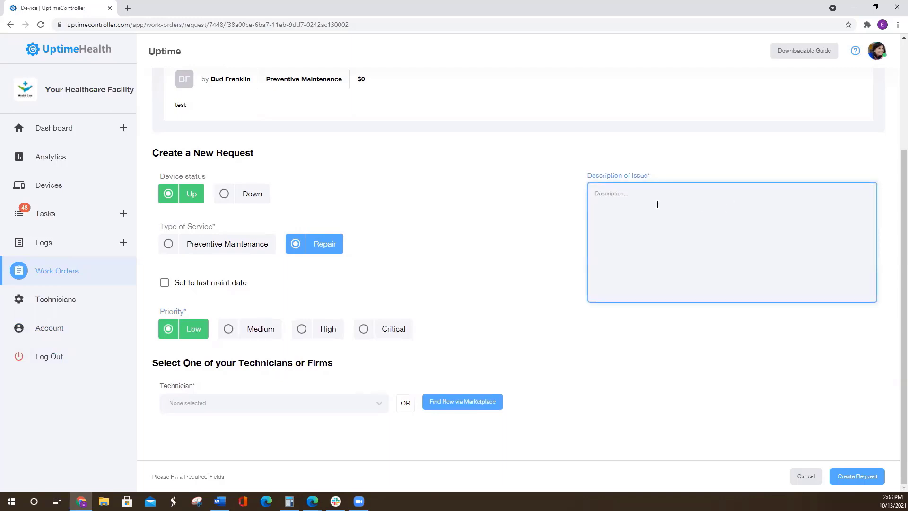
text(Fad)
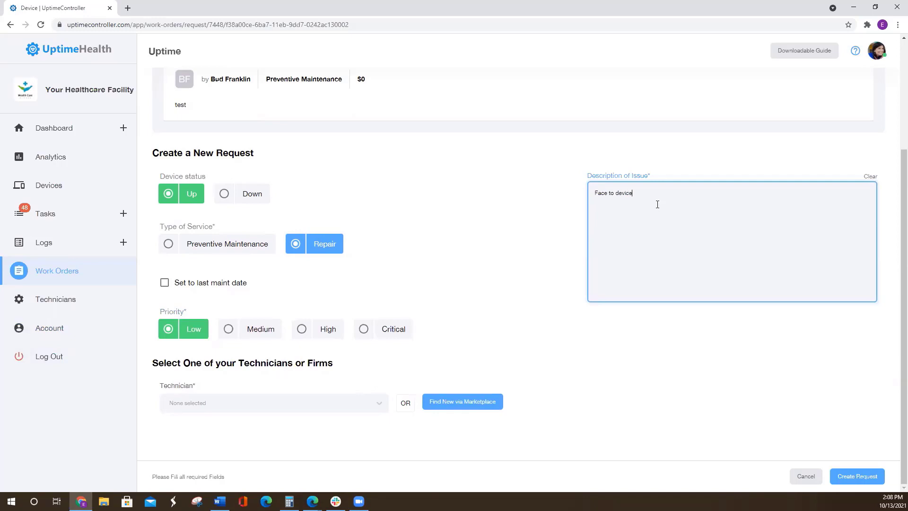
text(e to device craccked need repair.)
- Assign UptimeHealth Services as the technician and submit the repair request
click(248, 402)
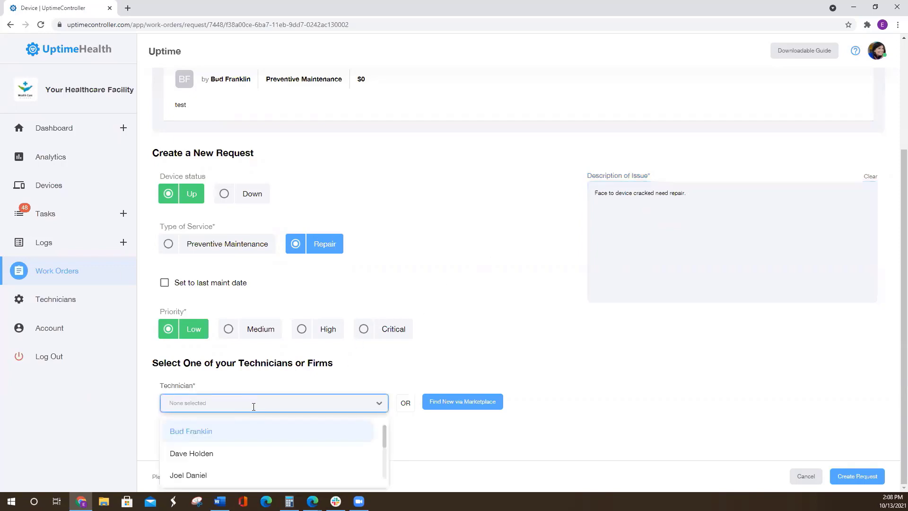
scroll(241, 452, down, 3)
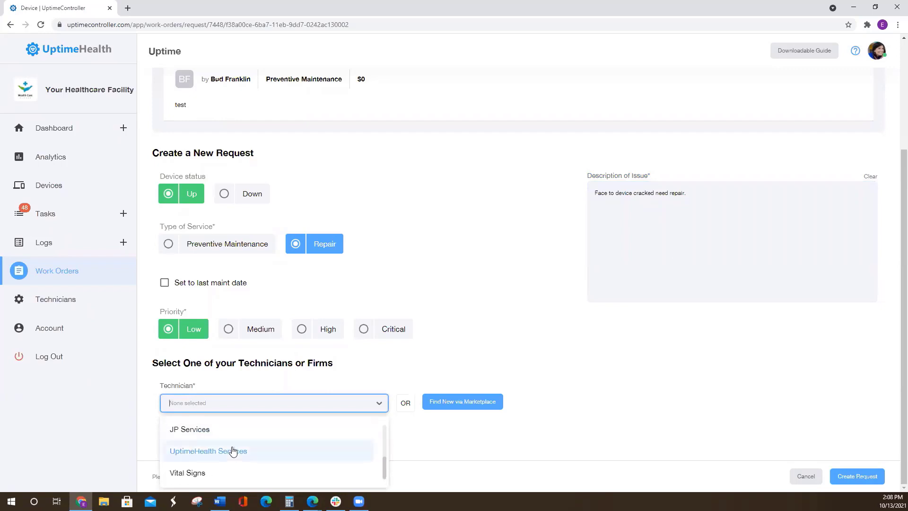
click(225, 455)
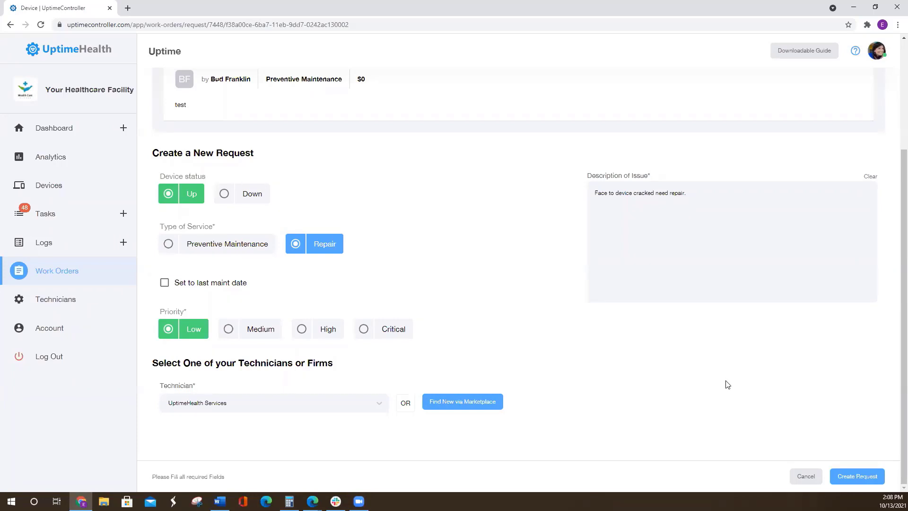
click(865, 479)
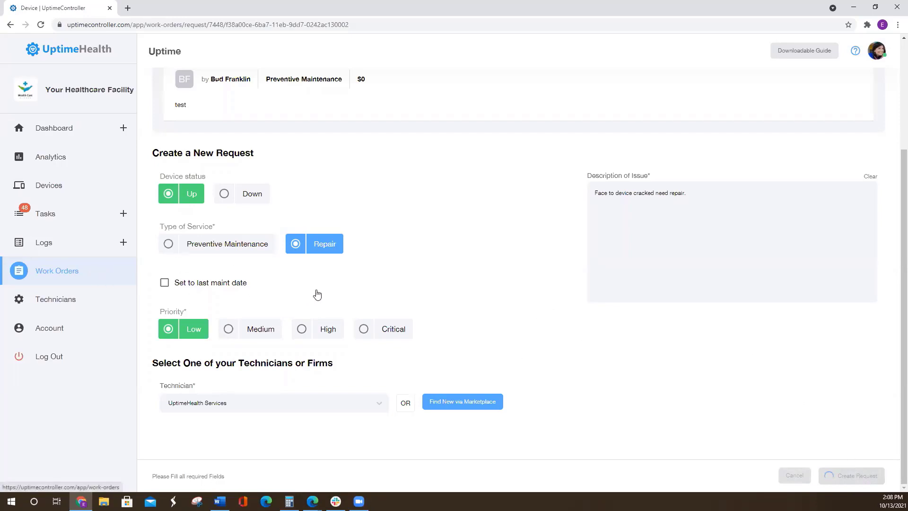
- Review the new work order's status, next step, device information and customer details
scroll(432, 318, up, 1)
scroll(433, 317, up, 2)
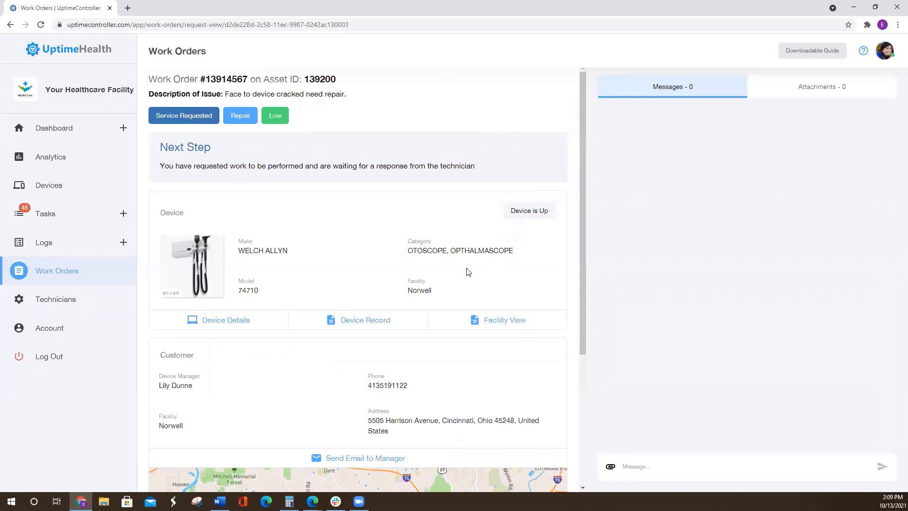
scroll(492, 291, down, 2)
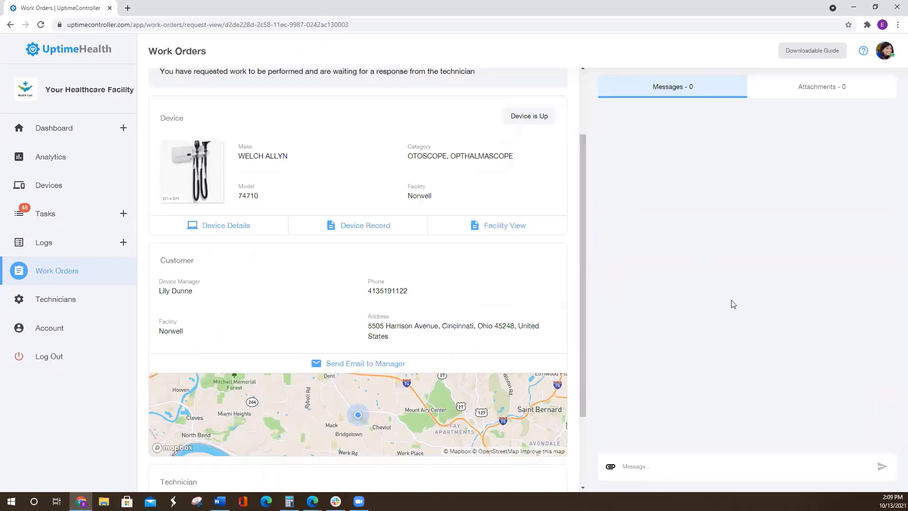
scroll(516, 261, up, 1)
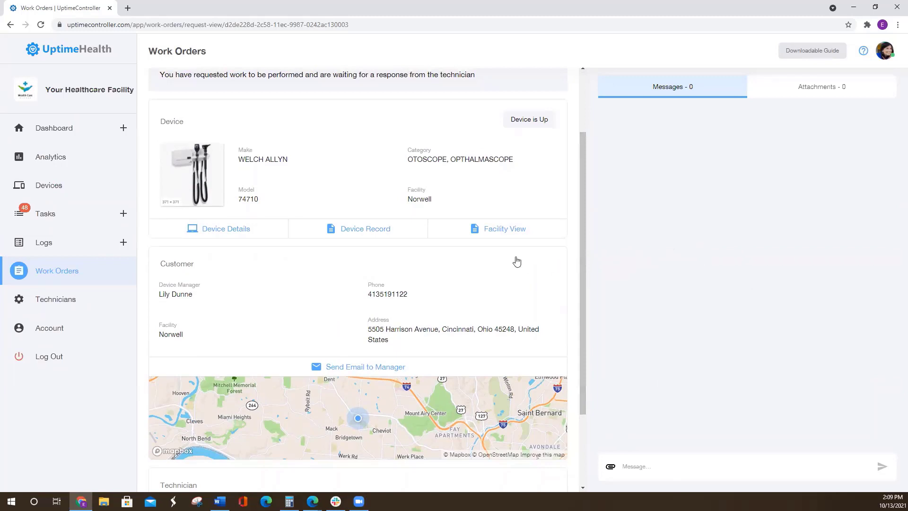
scroll(516, 262, up, 2)
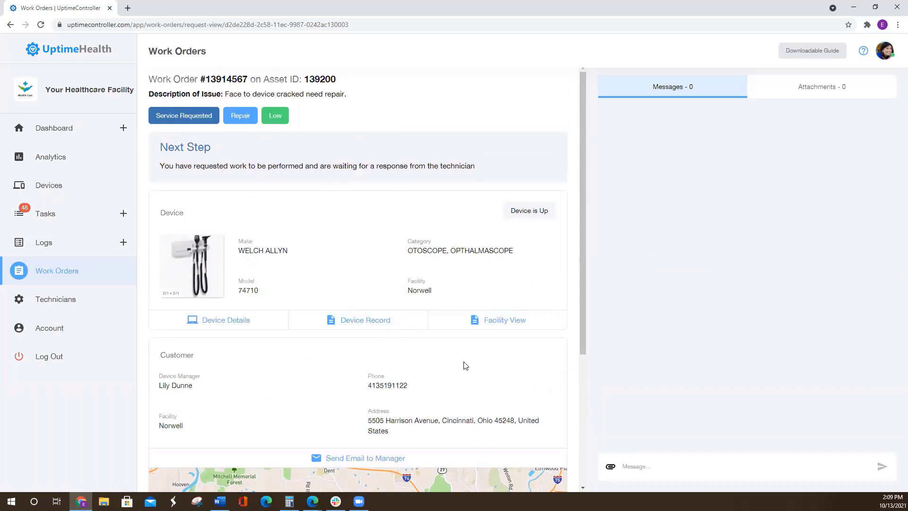
- Send the suggested message "Looking for status update" on the work order
click(638, 466)
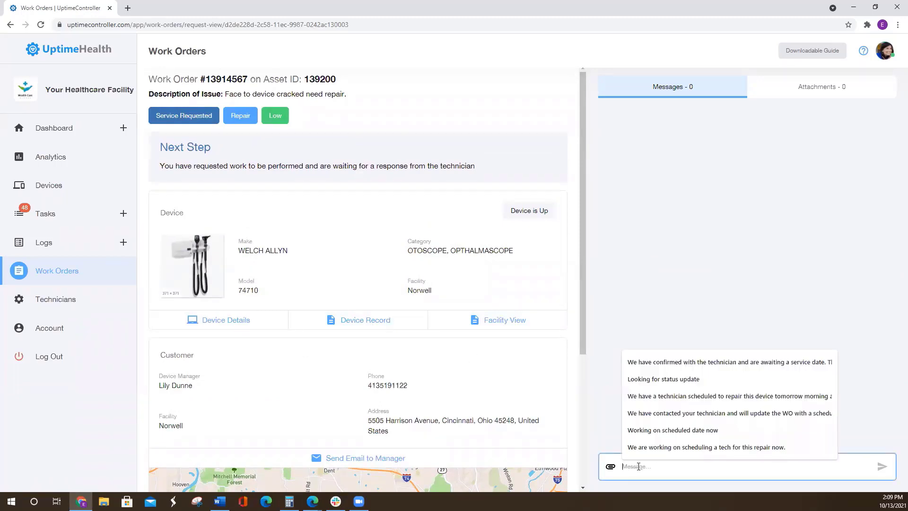
click(653, 384)
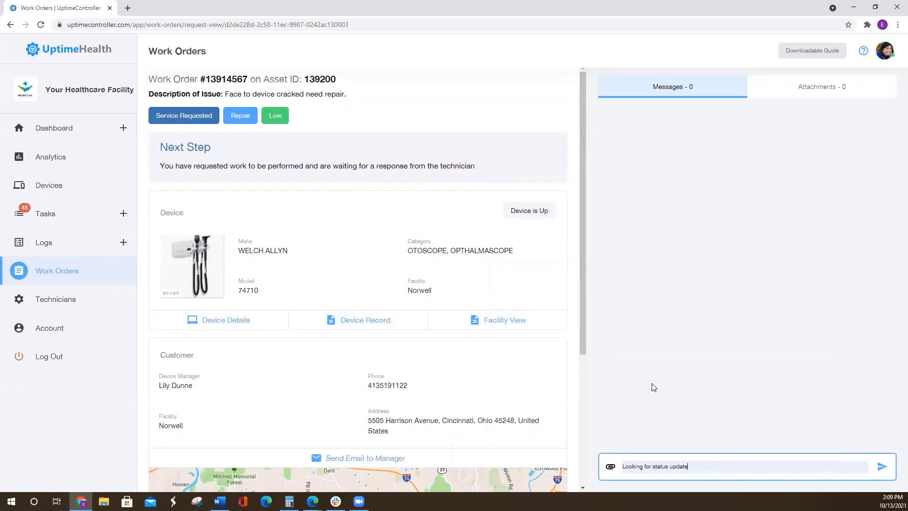
click(882, 467)
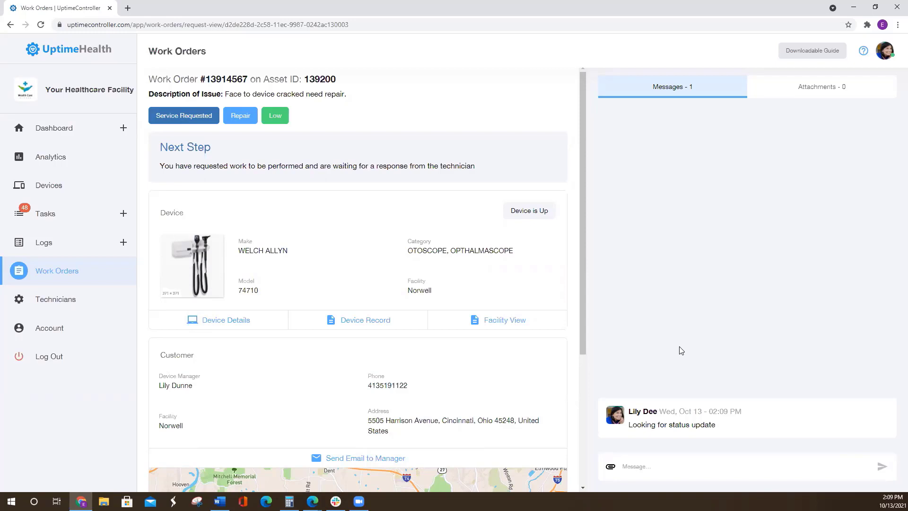
- Check the work order's facility map, technician contact details and email options
scroll(557, 286, down, 2)
scroll(556, 286, down, 3)
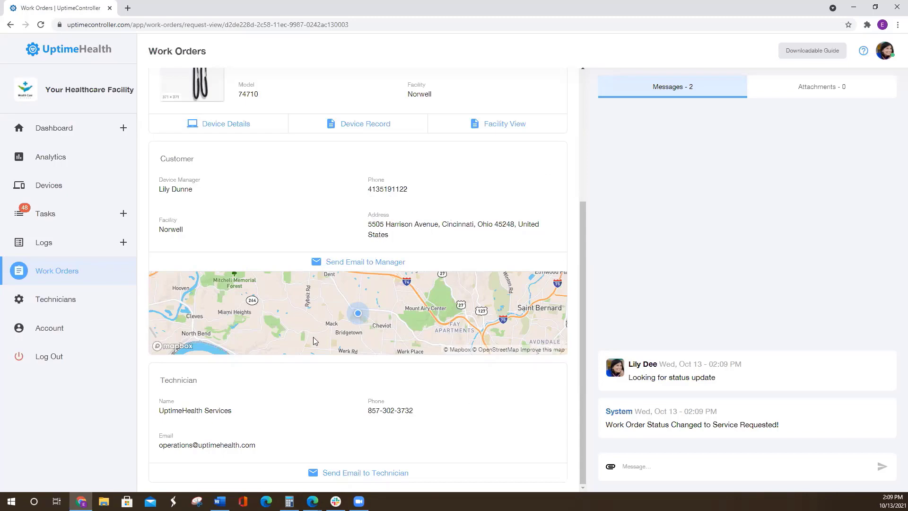
scroll(397, 331, up, 2)
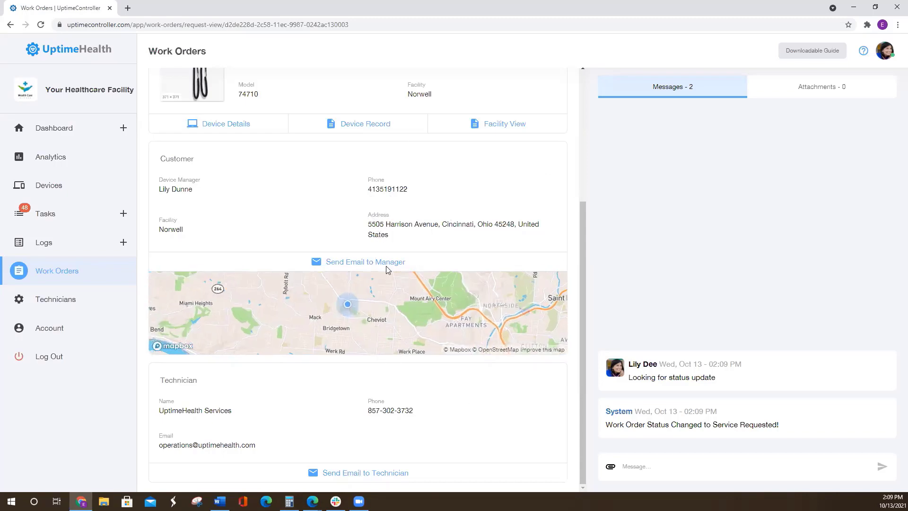
scroll(386, 266, up, 4)
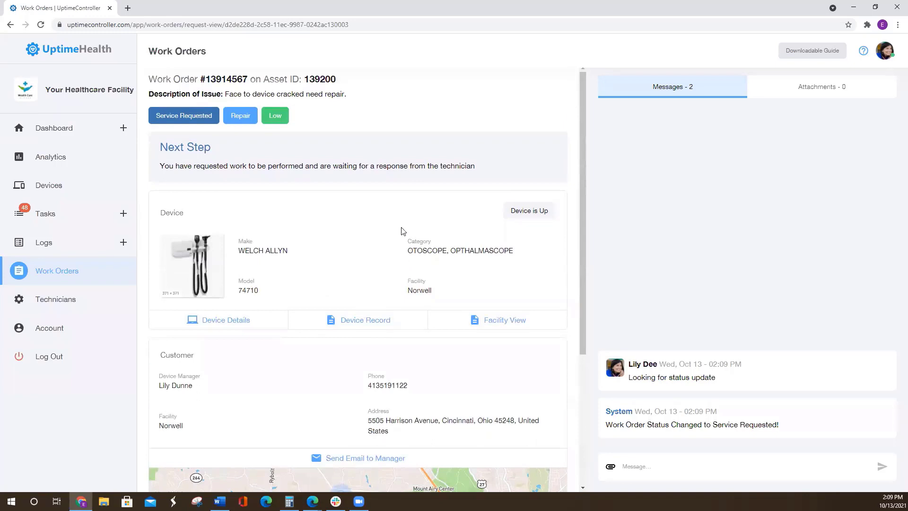
- Open the task Builder and look through the daily task column
click(75, 216)
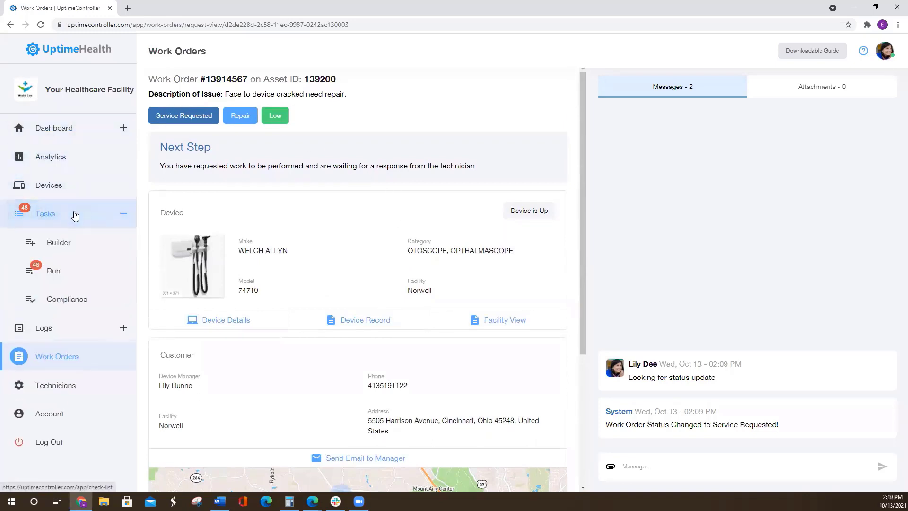
click(74, 241)
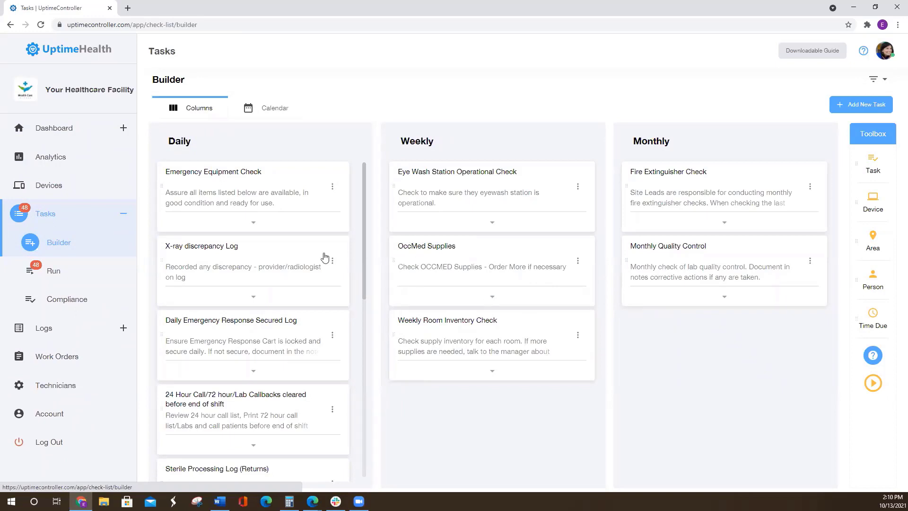
scroll(290, 227, down, 6)
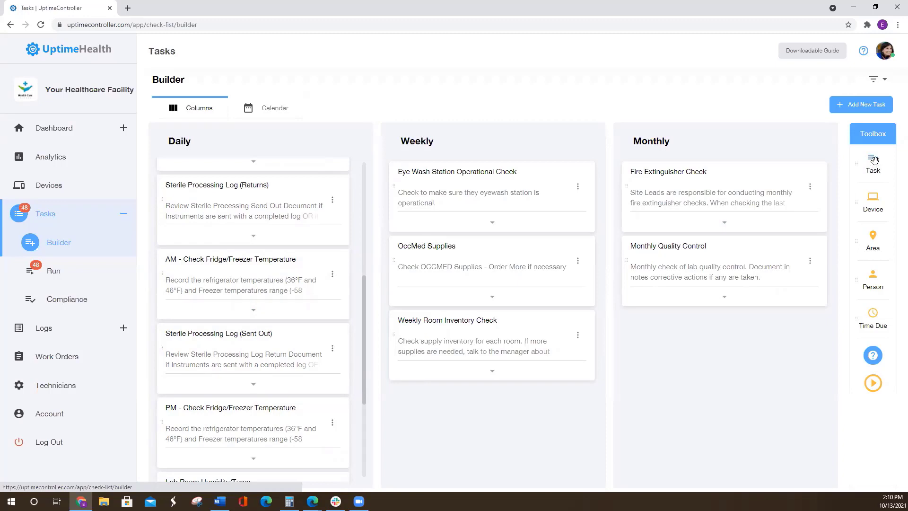
- Create a new monthly task from the toolbox and name it "Monthly Compliance Check"
drag(874, 161, 707, 173)
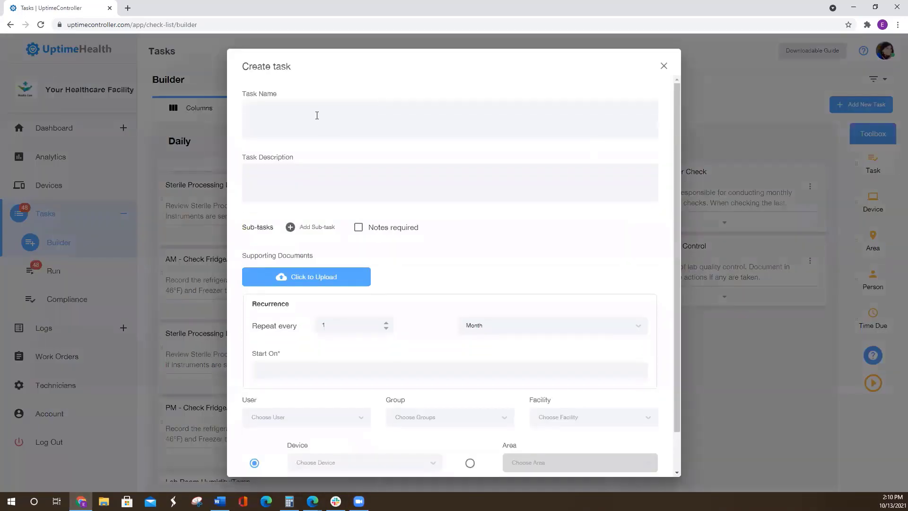
click(313, 109)
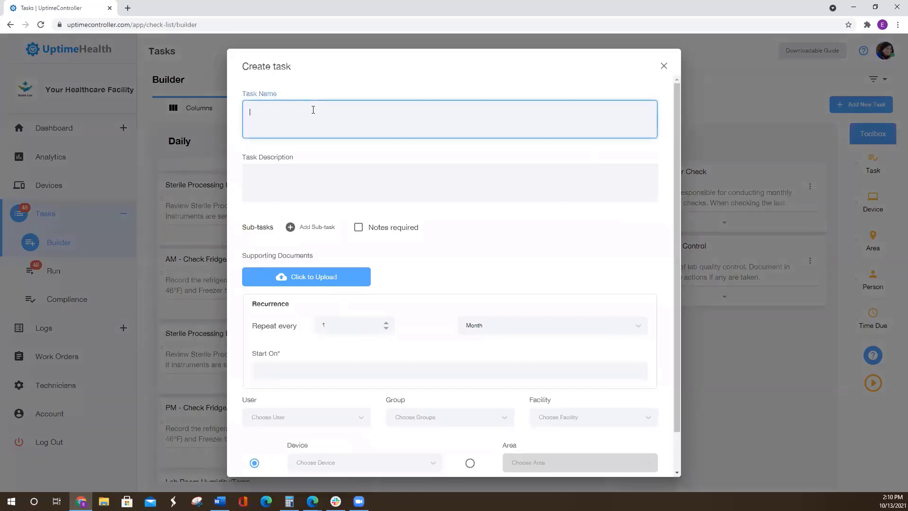
text(Month)
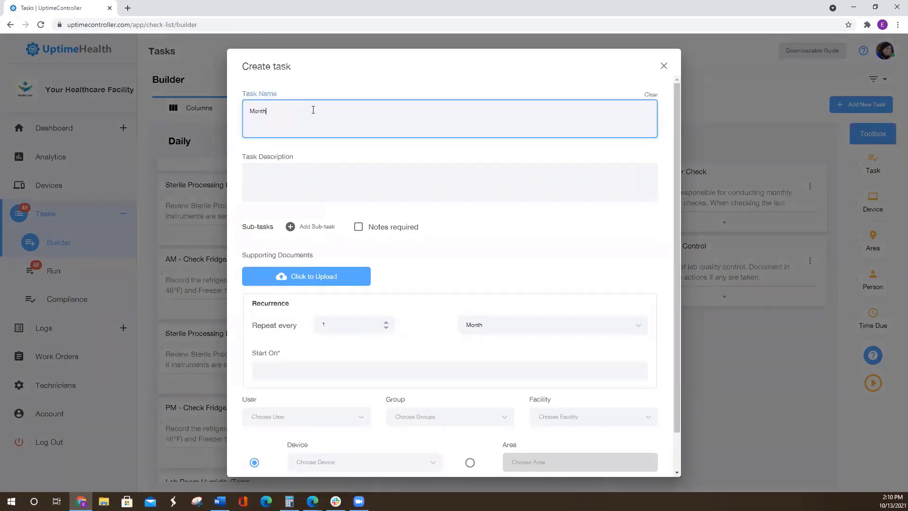
text(ly Compliance Check)
- Set the task description to "Managers please check all compliance scores and address issue found. Document corrective actions as needed."
click(306, 172)
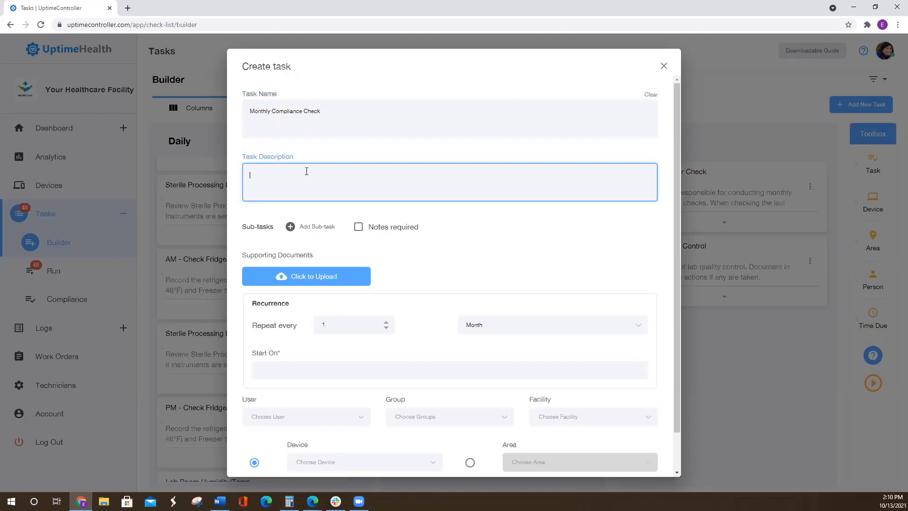
text(Please)
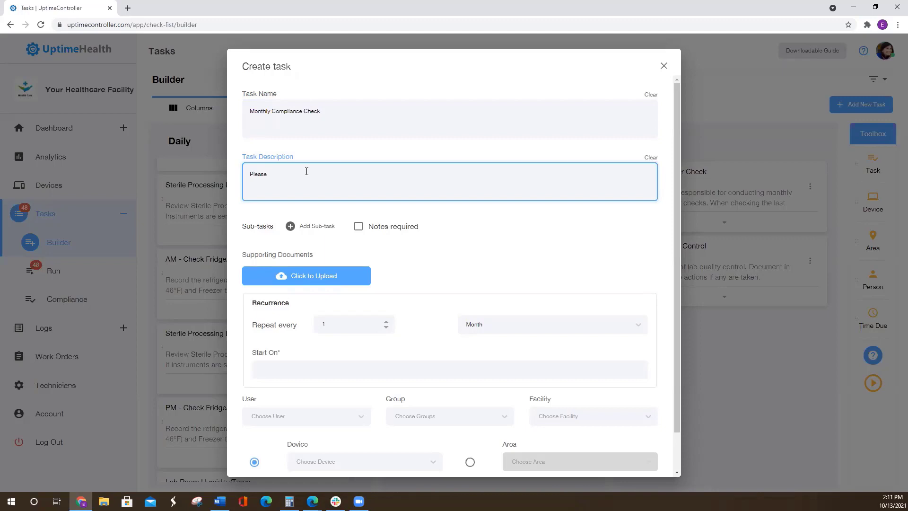
key(BackSpace)
key(BackSpace)
key(BackSpace)
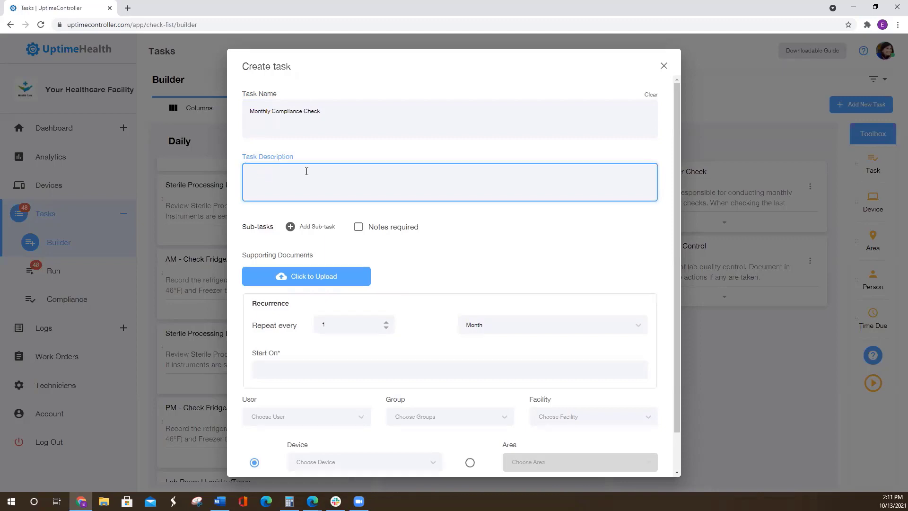
text(Managers)
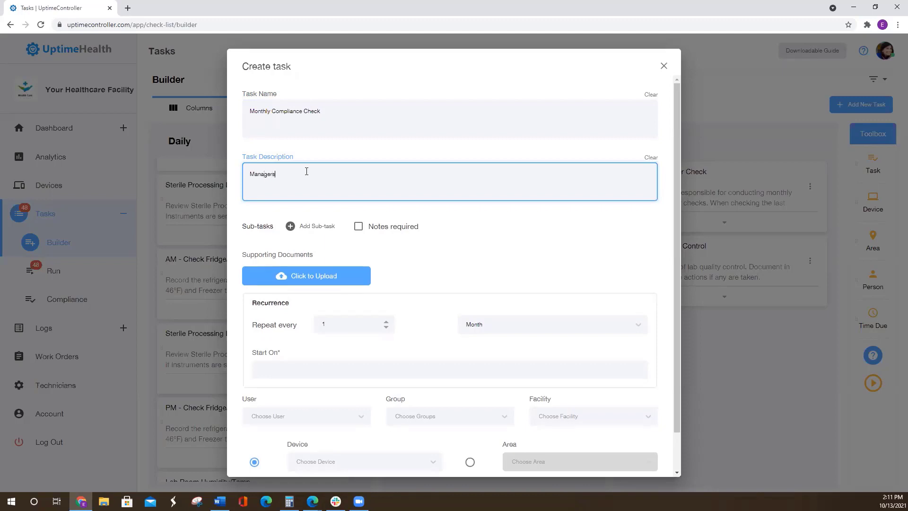
text( please check all com)
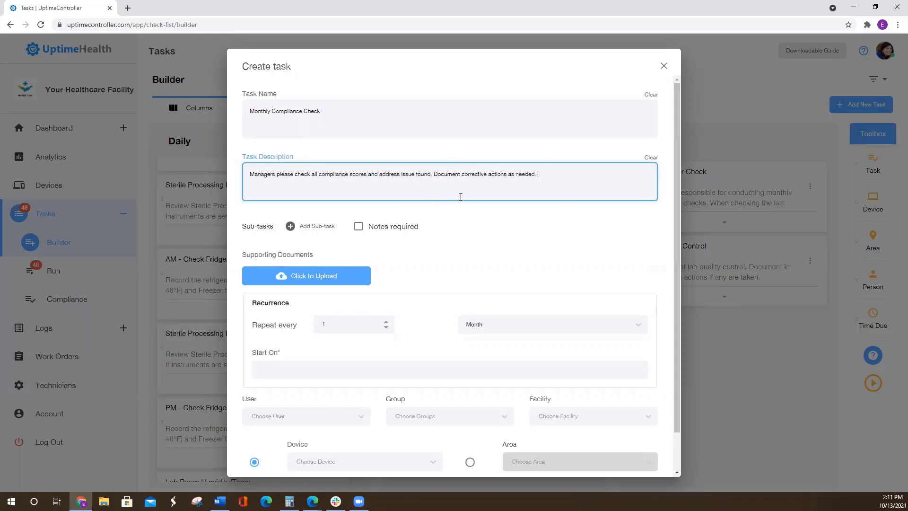
- Add two sub-tasks to the task, "Check QC Logs" and "Check Task Compliance"
scroll(473, 203, down, 1)
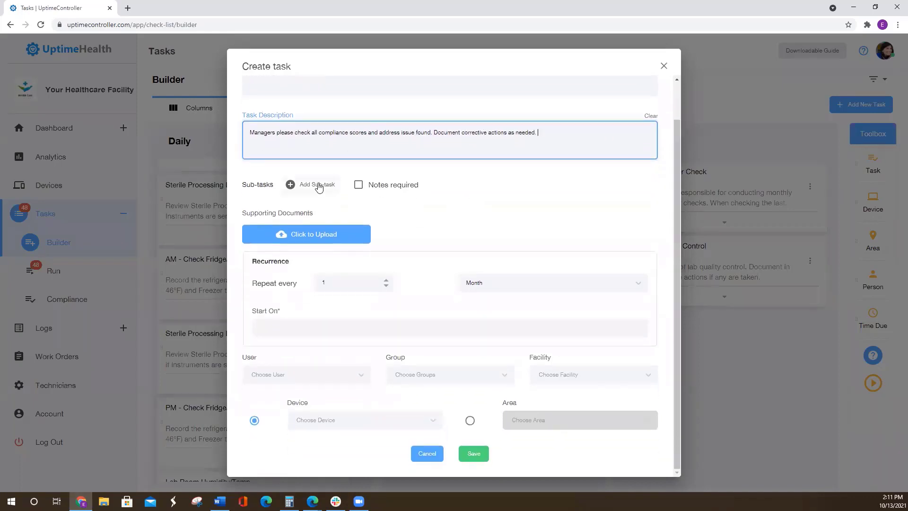
click(315, 188)
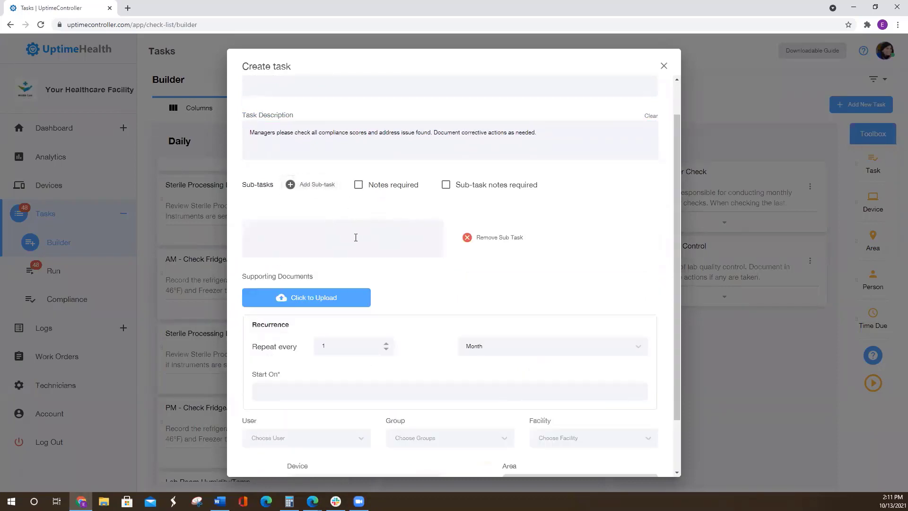
click(336, 236)
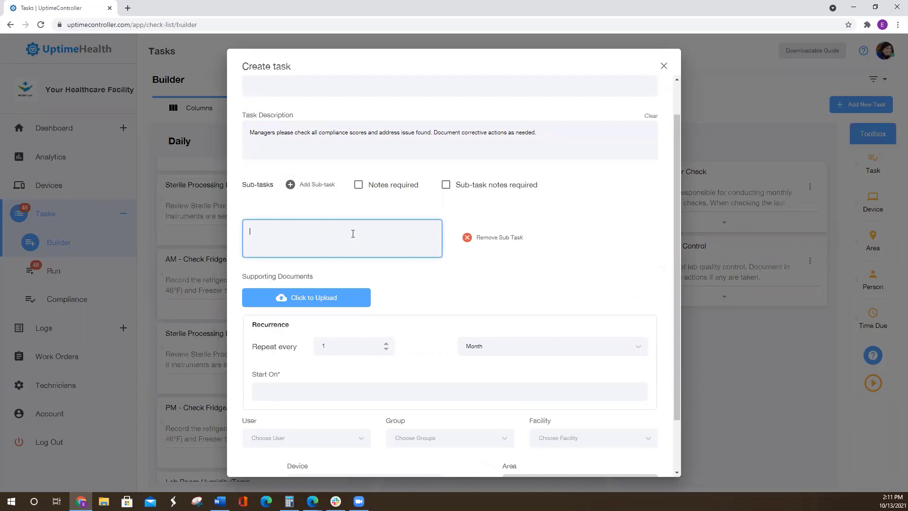
text(Check)
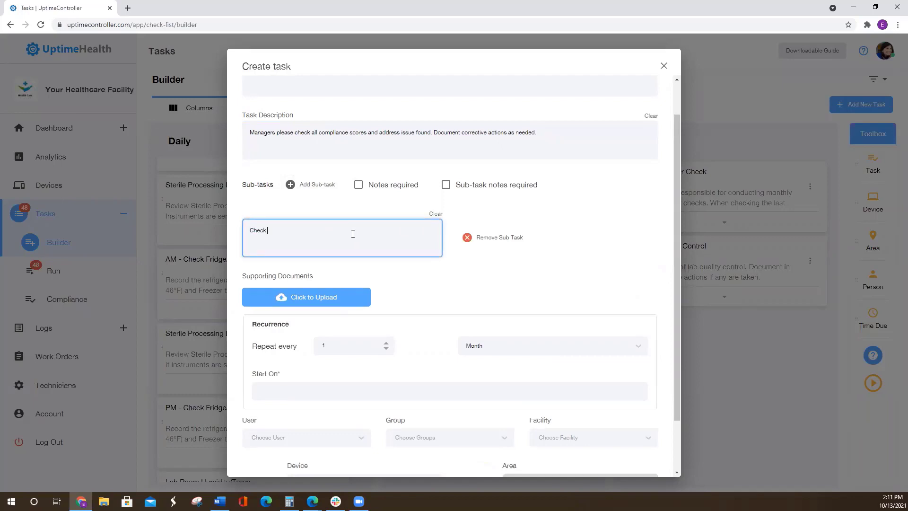
text( QC Logs)
click(310, 184)
click(287, 301)
text(Check Task Compliance)
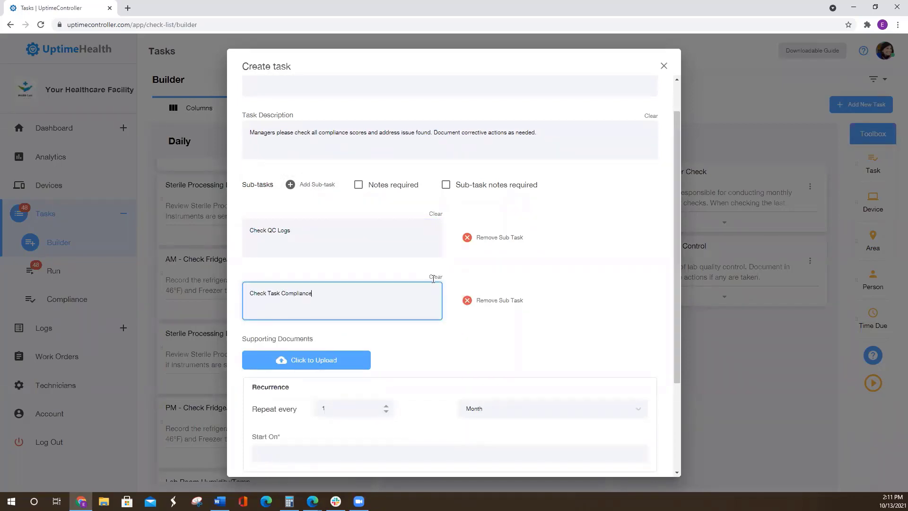
- Make notes required for the main task and review the separate sub-task notes option
click(358, 186)
scroll(374, 201, down, 3)
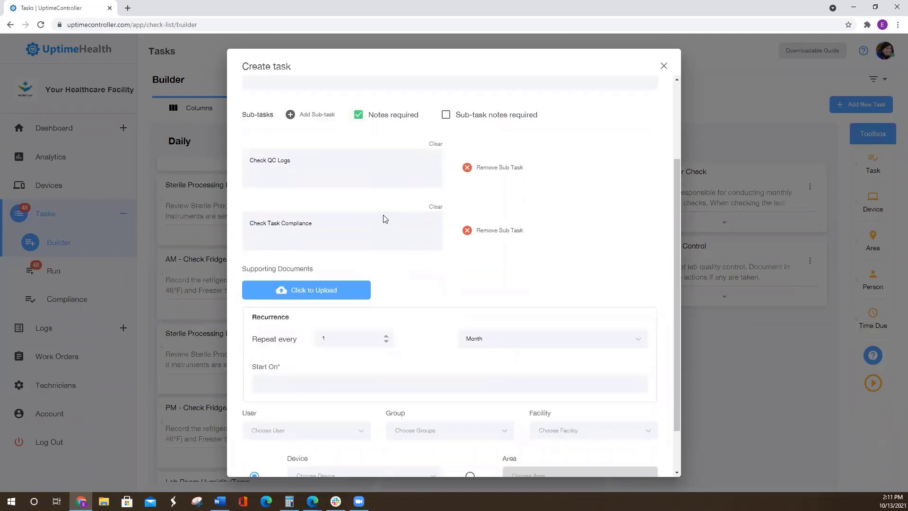
scroll(446, 275, up, 4)
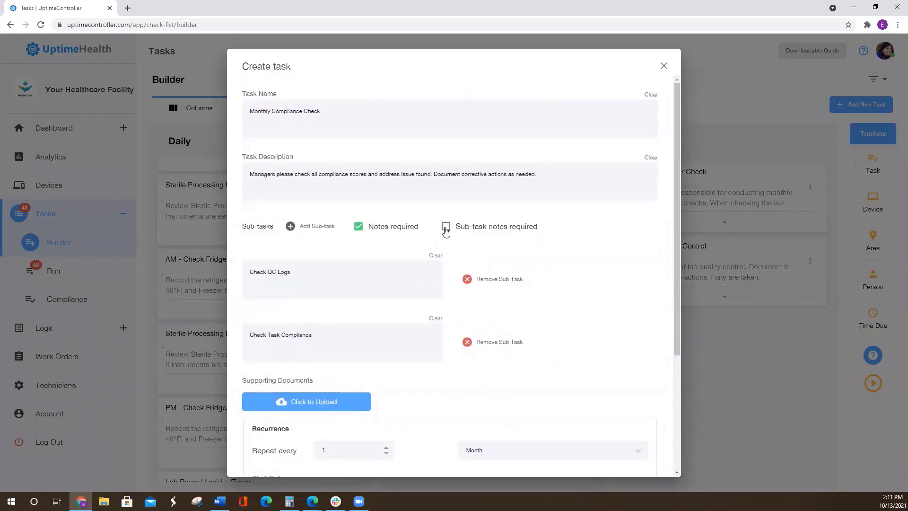
scroll(445, 232, down, 1)
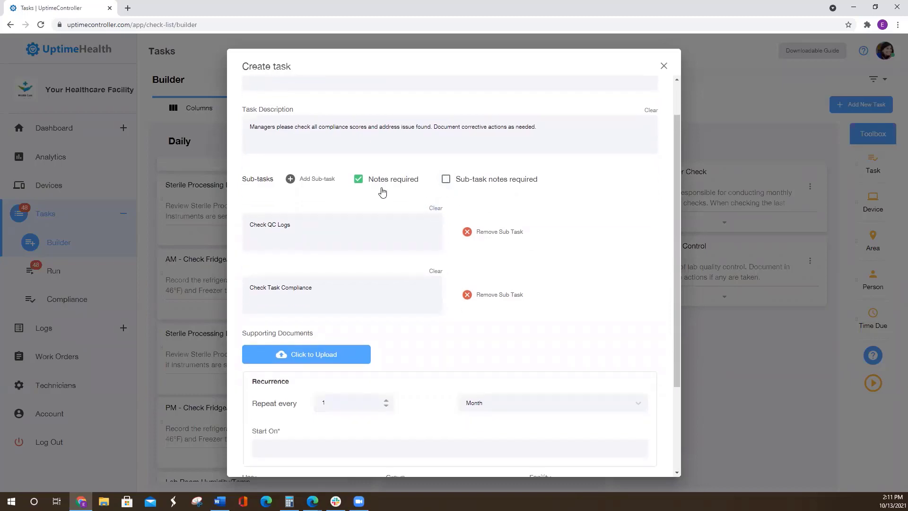
- Set the monthly recurrence to start on November 30th, 2021 at 05:00 p.m
scroll(411, 227, down, 3)
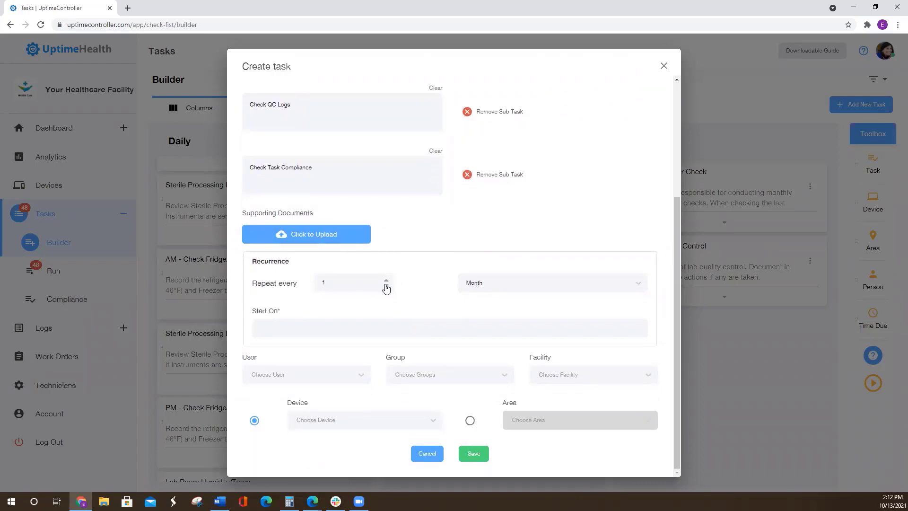
click(345, 329)
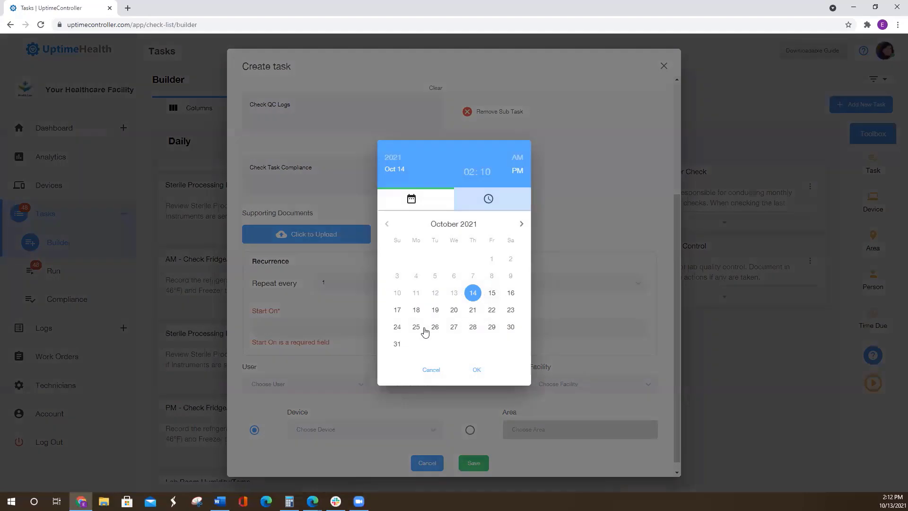
click(521, 223)
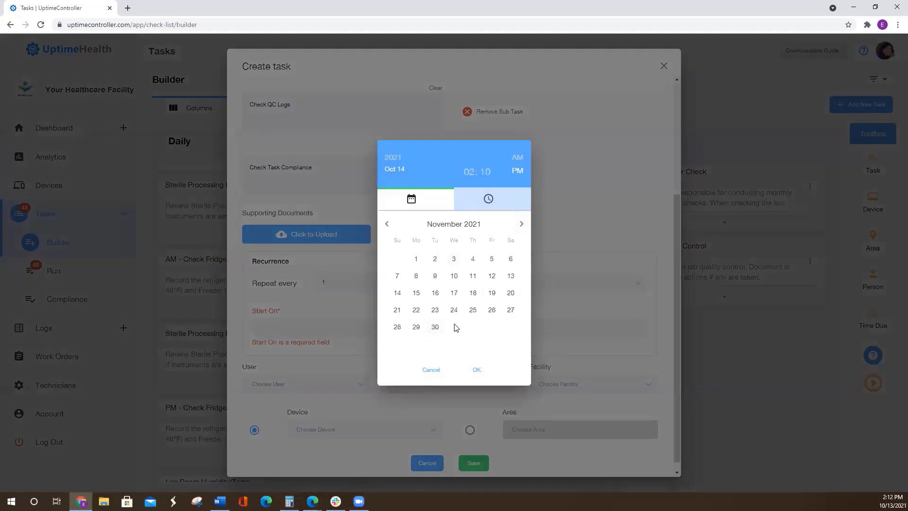
click(480, 327)
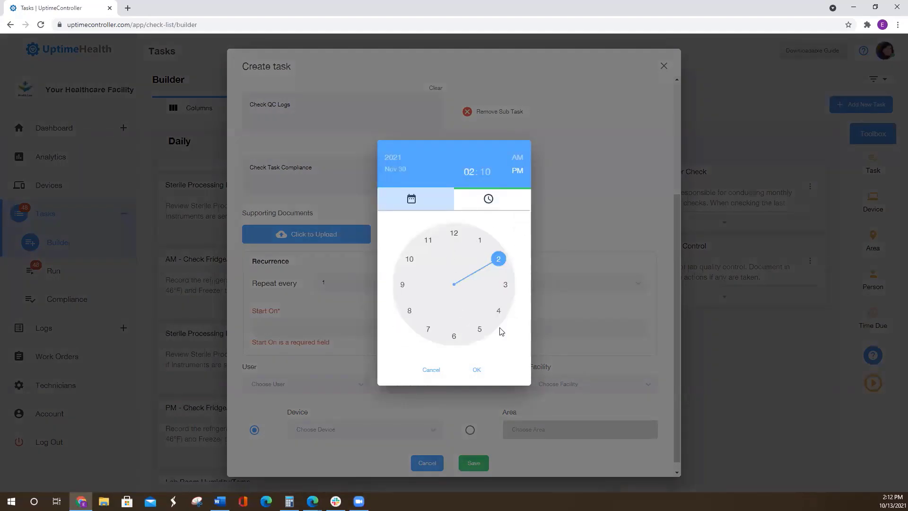
click(482, 334)
click(456, 236)
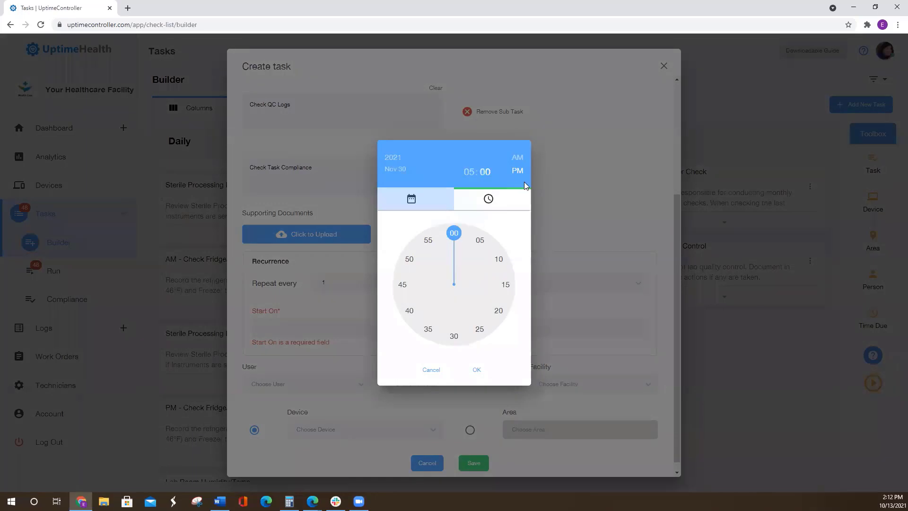
click(477, 370)
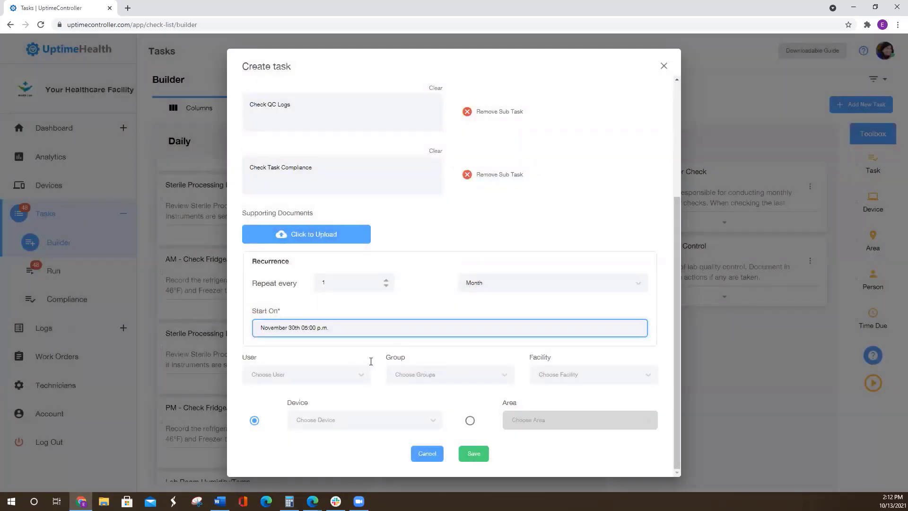
- Assign the task to the Demo-Managers group at the Lexington facility
click(300, 375)
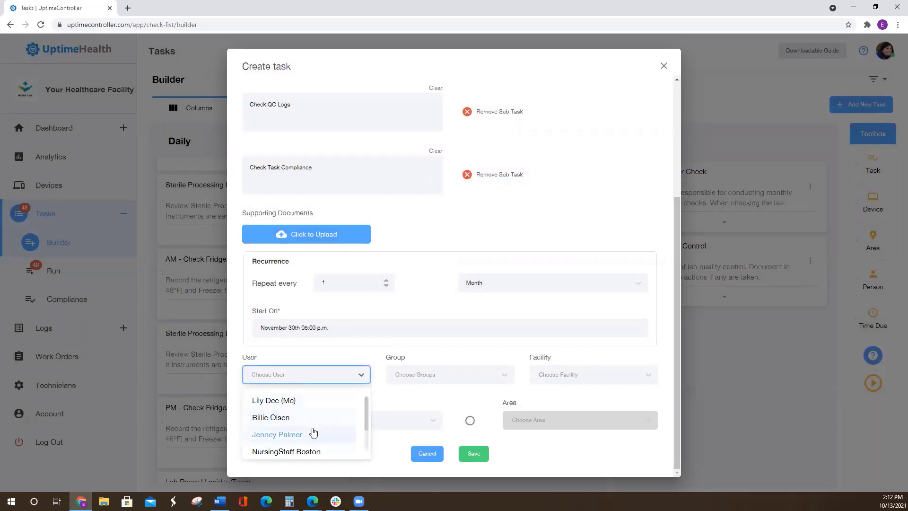
click(421, 375)
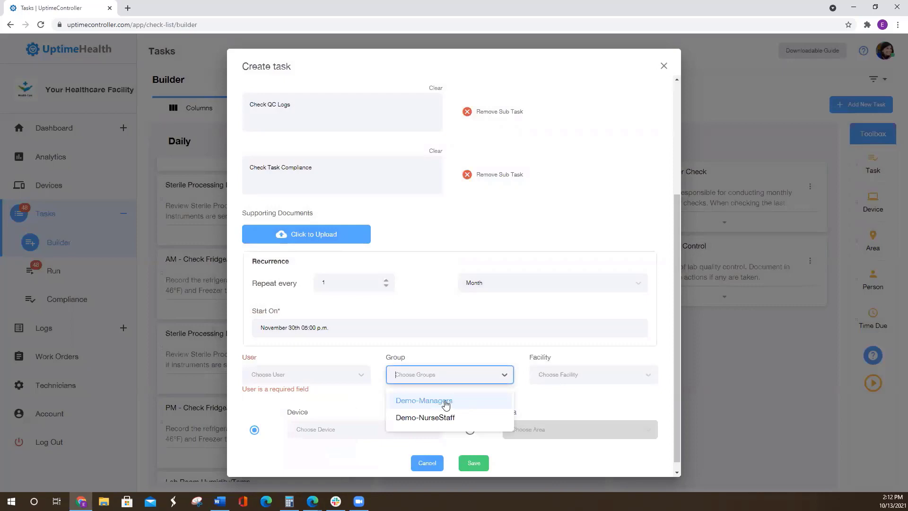
click(445, 402)
click(587, 374)
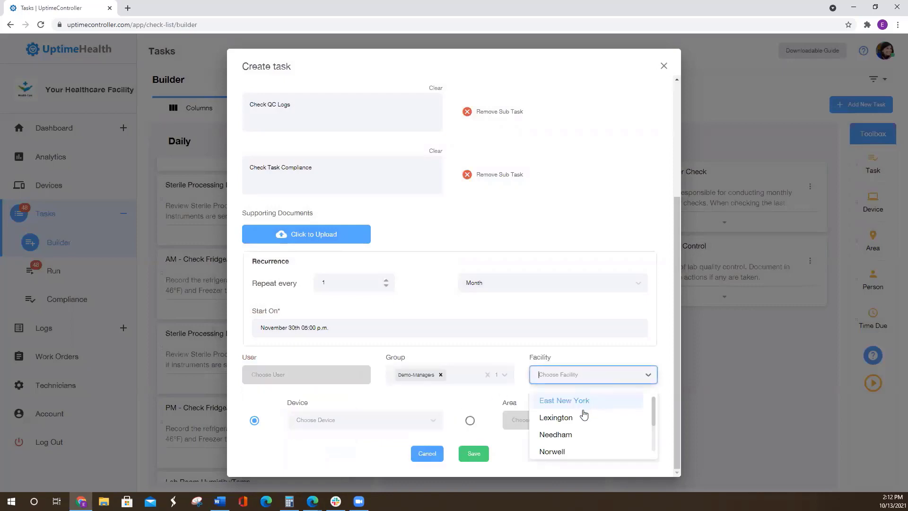
click(576, 419)
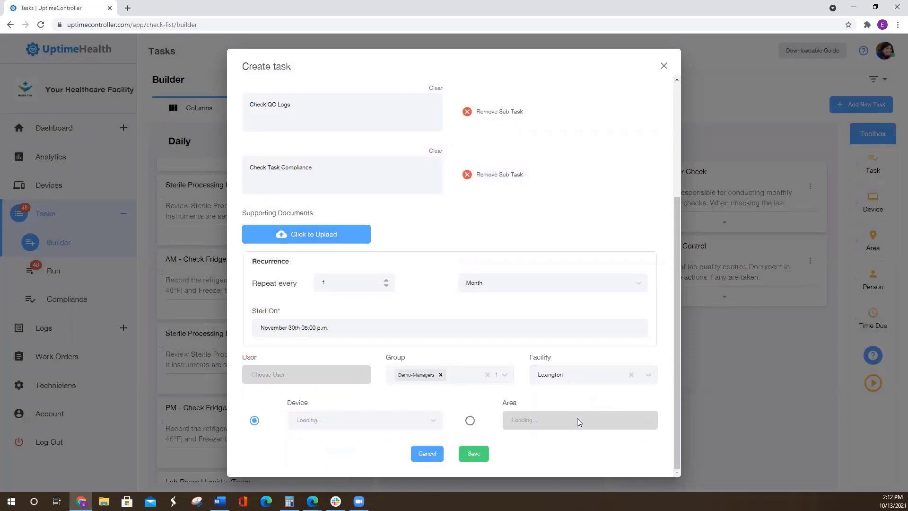
- Link the task to the General area instead of a device and save it
click(470, 421)
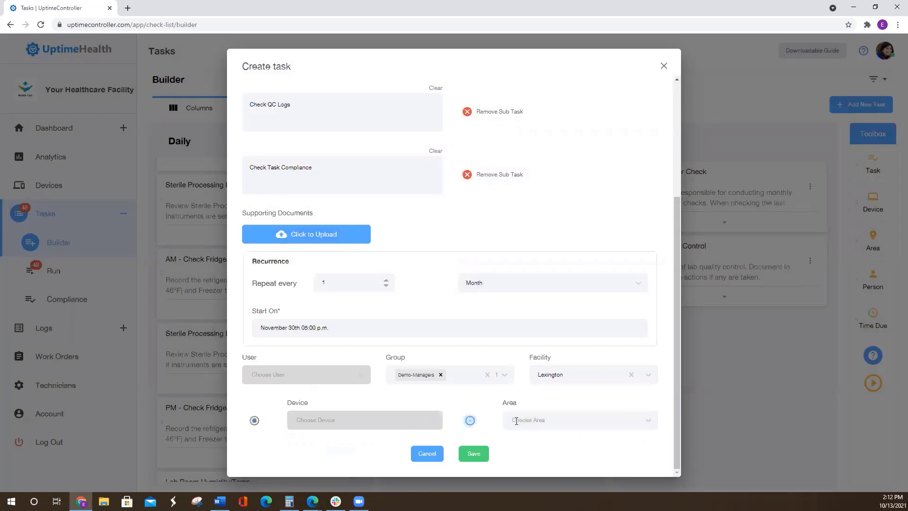
click(544, 420)
scroll(552, 377, down, 1)
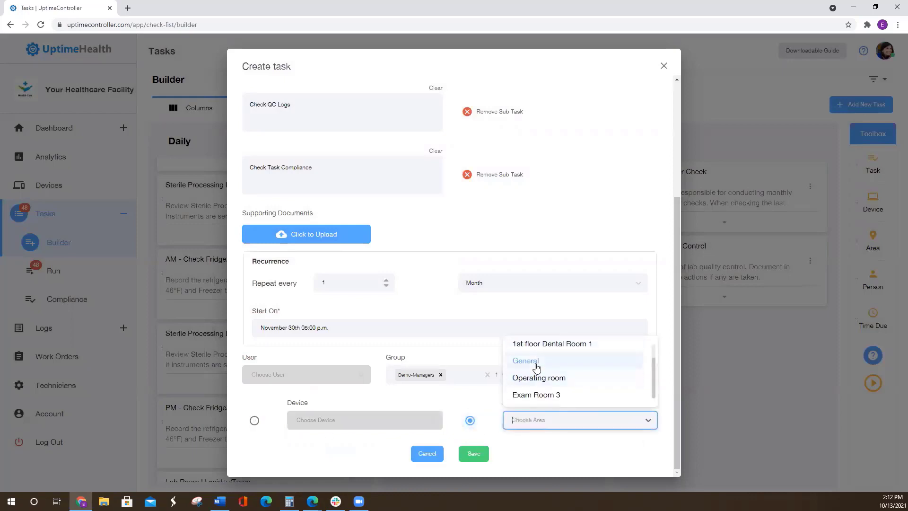
click(533, 367)
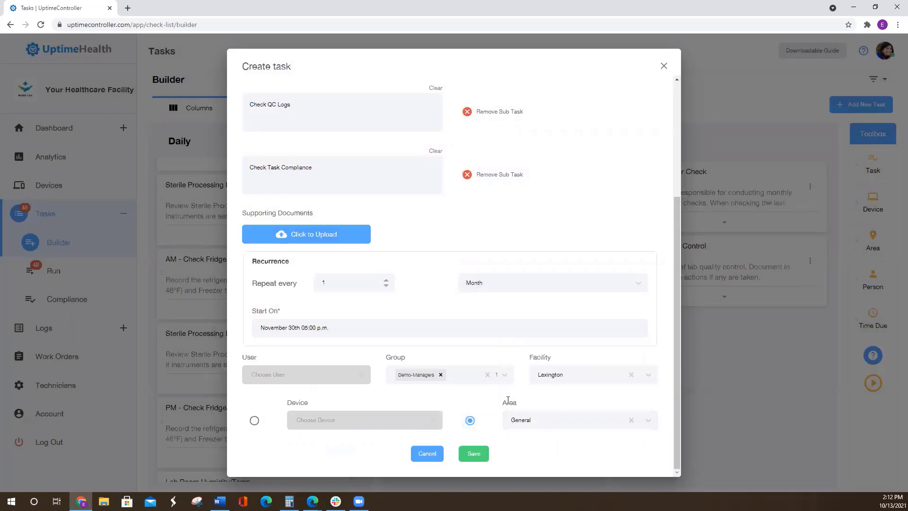
scroll(508, 400, up, 3)
scroll(539, 341, down, 3)
click(476, 459)
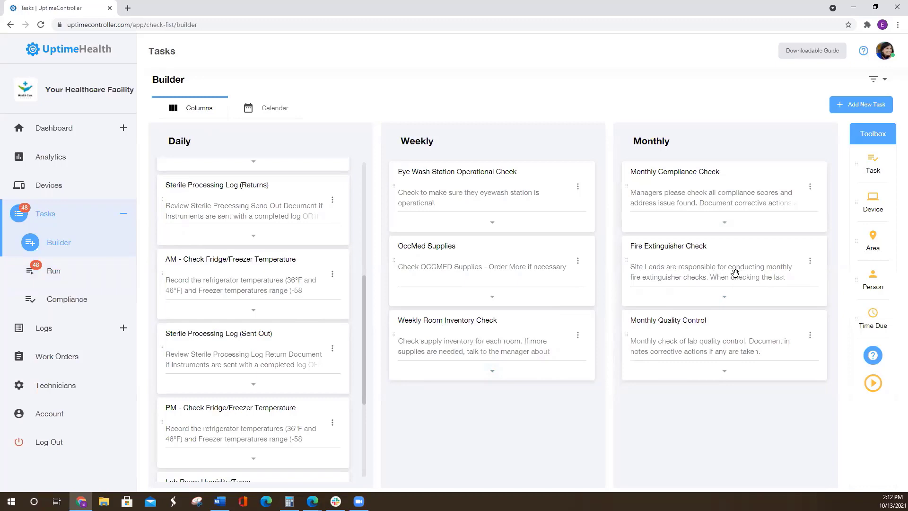
- Choose Lexington as the facility filter for the task builder, clear it and search with no filters
click(881, 81)
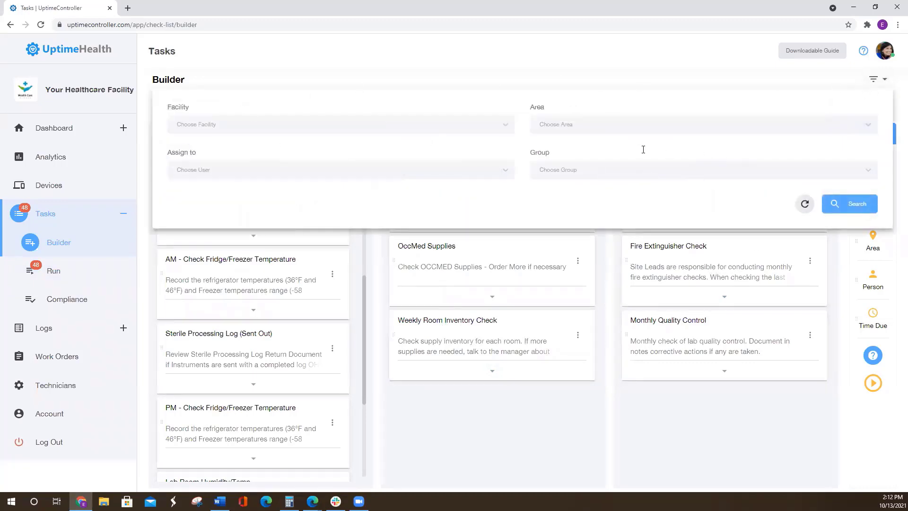
click(345, 125)
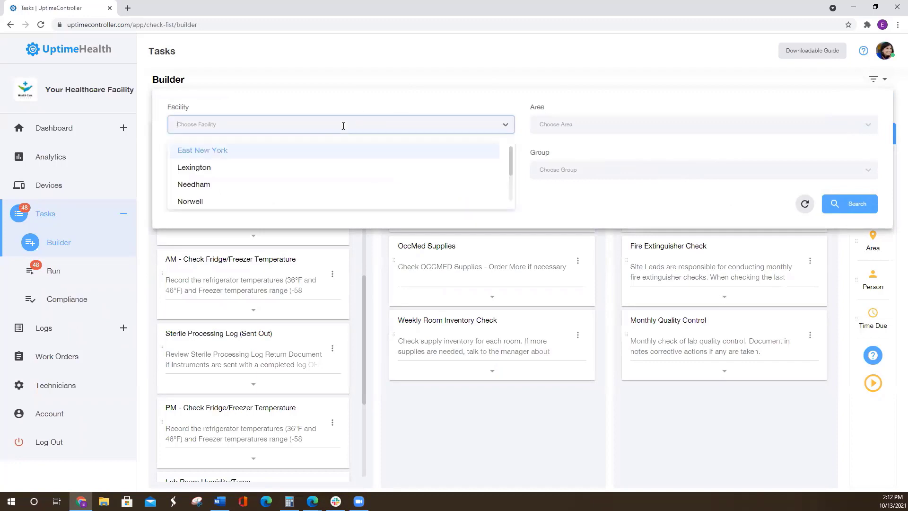
click(211, 169)
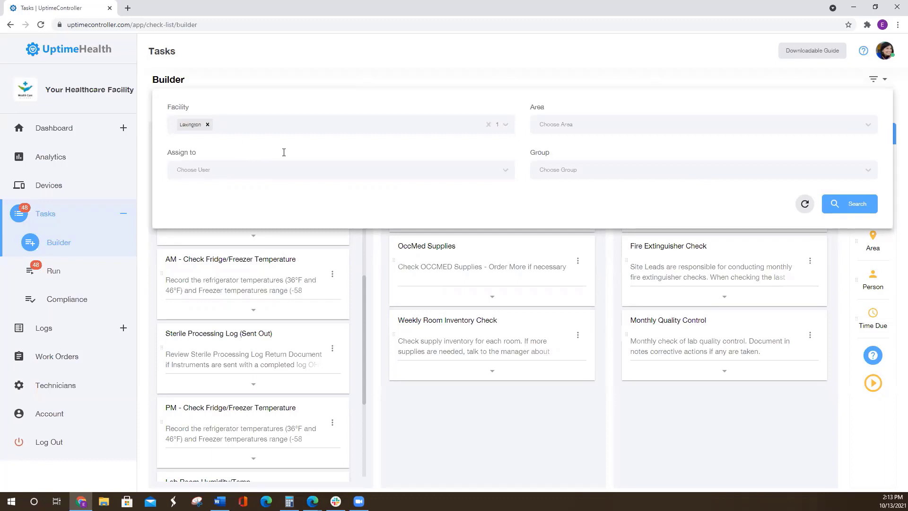
click(207, 124)
click(846, 203)
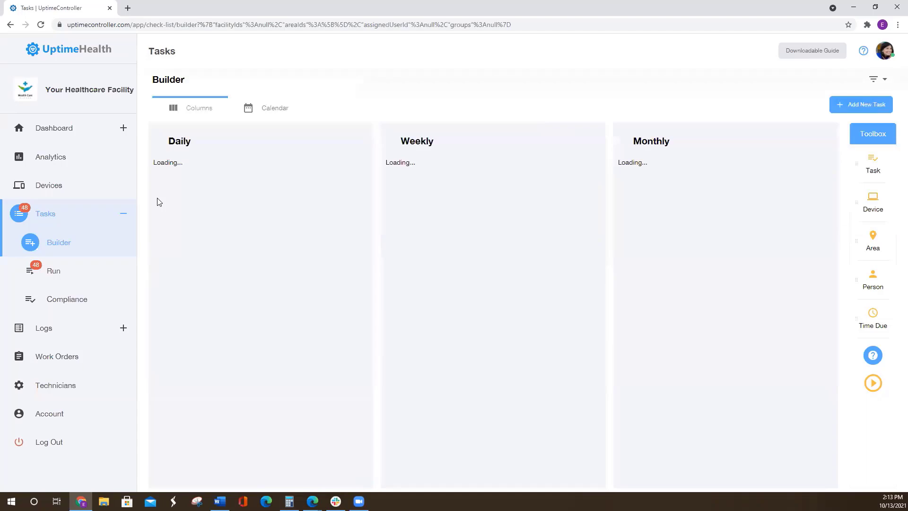
- Open the Run view of the tasks to see the to-do and overdue items
click(57, 271)
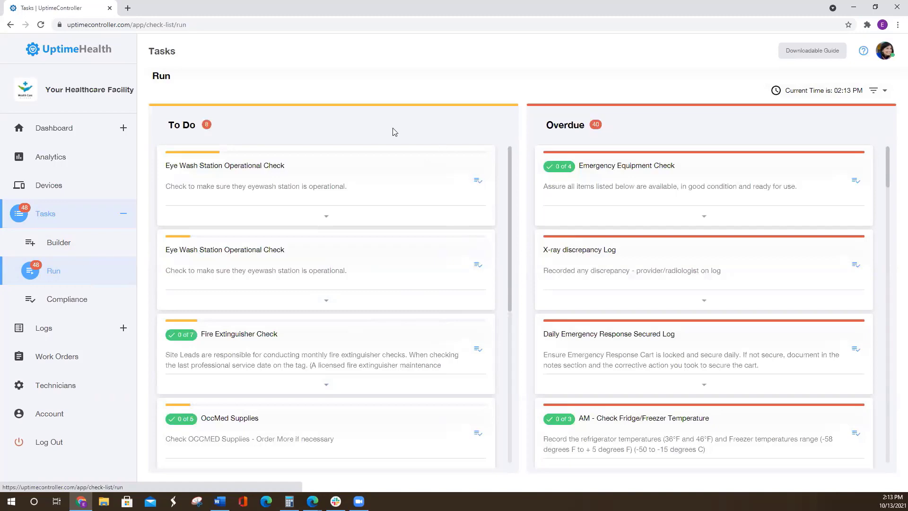
- Open the first Eye Wash Station Operational Check in the to-do list and mark it complete with Corrective Action Taken left unticked
click(478, 182)
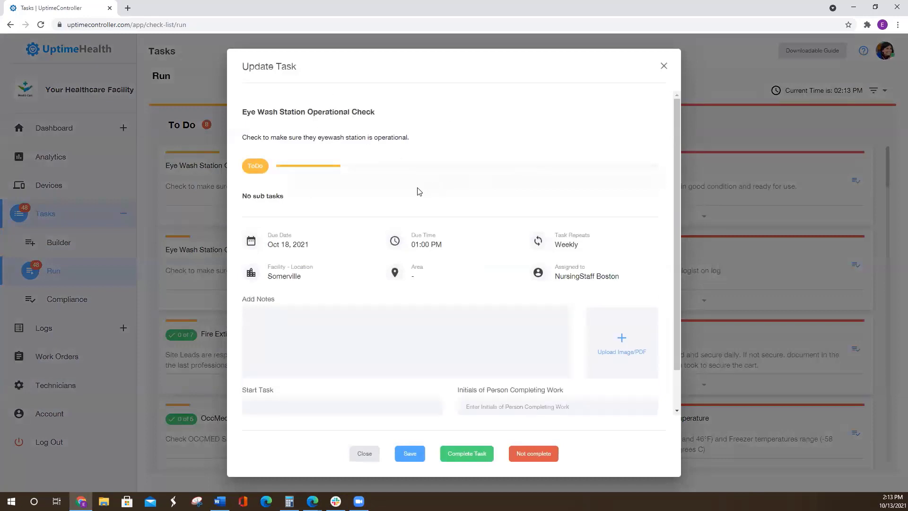
scroll(401, 279, down, 1)
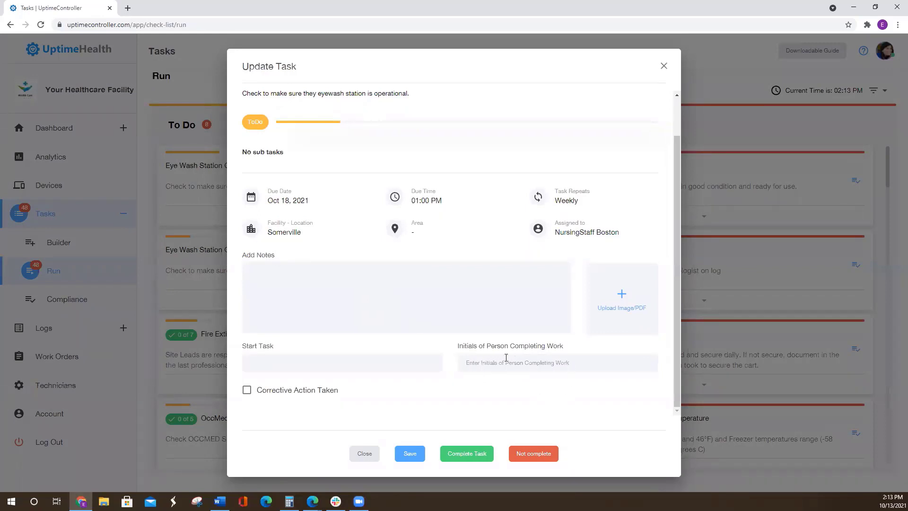
click(248, 392)
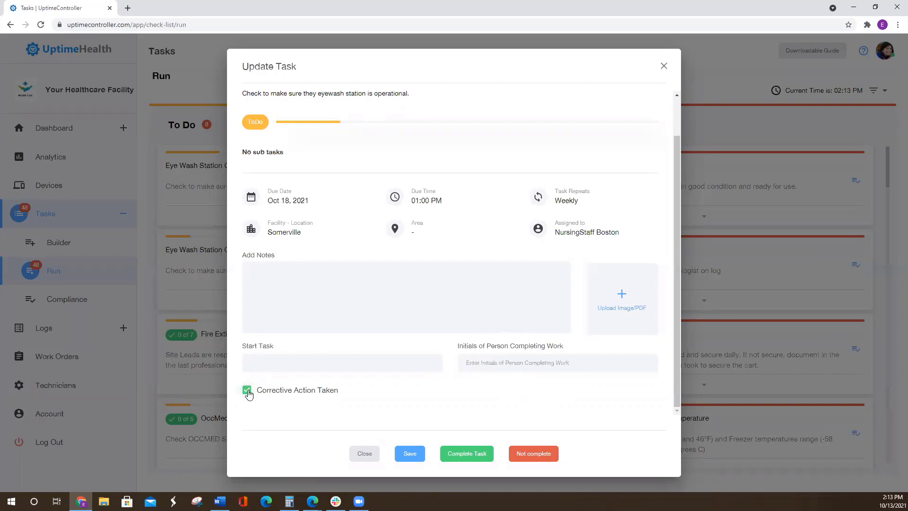
click(301, 280)
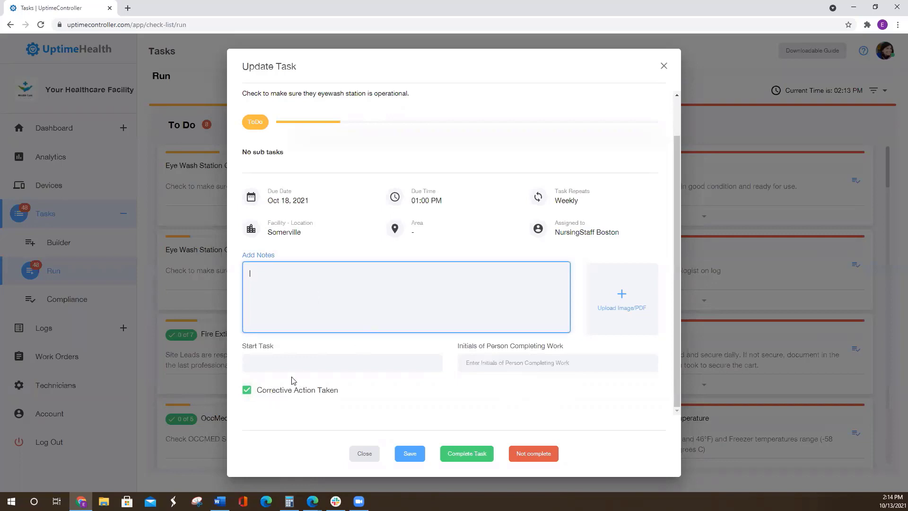
click(252, 397)
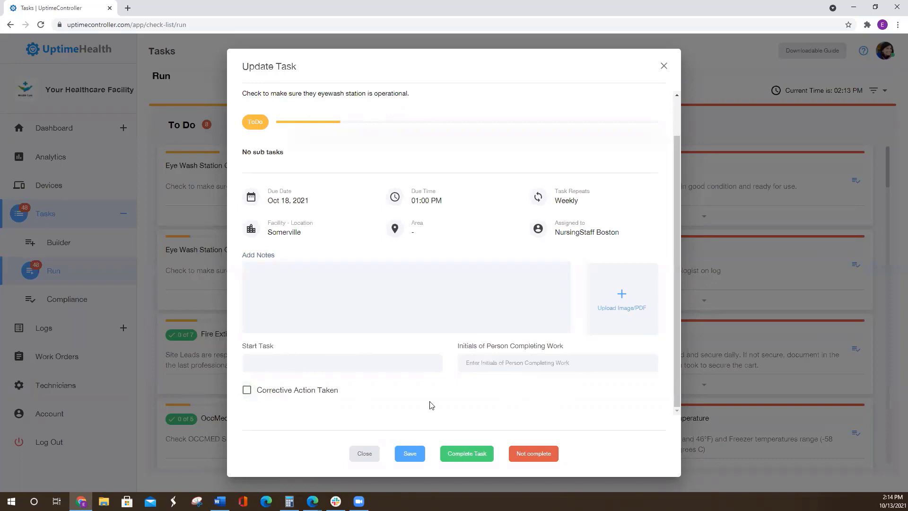
scroll(461, 387, up, 1)
scroll(469, 384, down, 1)
click(468, 454)
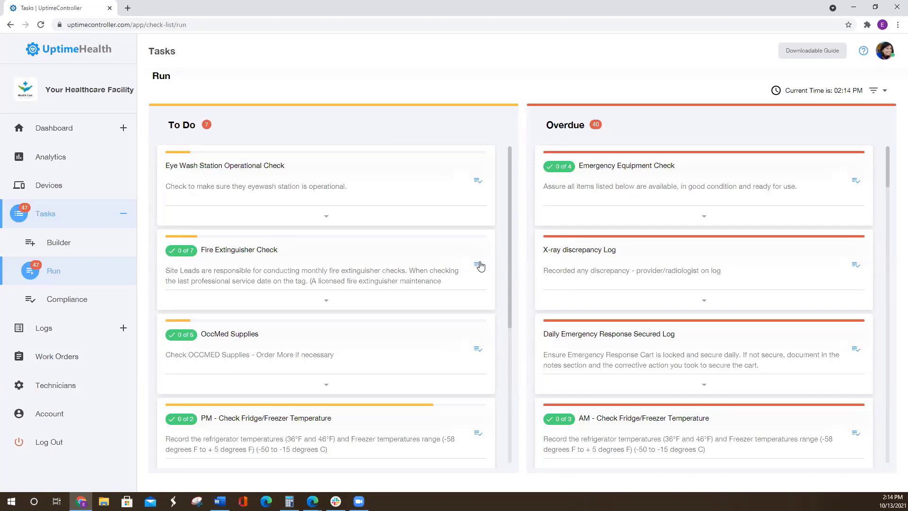
- Open the Fire Extinguisher Check from the to-do list and tick all seven of its sub tasks
click(490, 275)
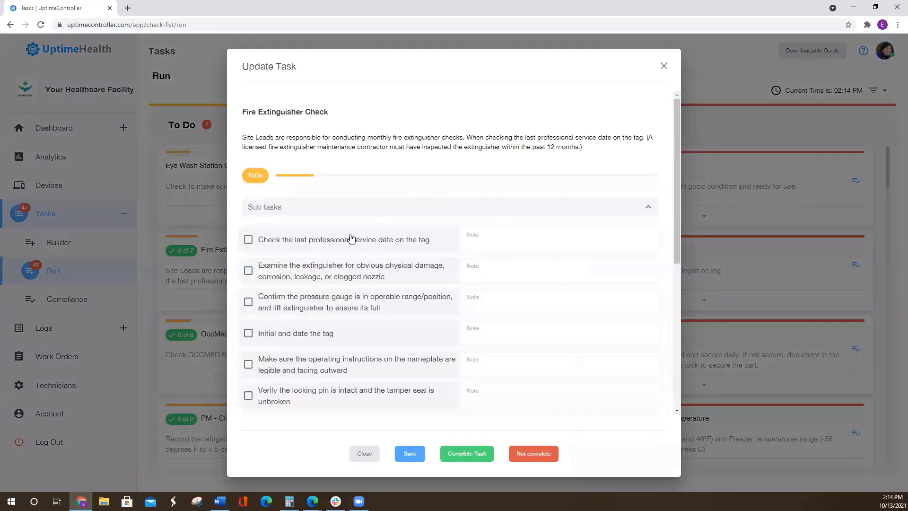
scroll(346, 236, down, 1)
click(248, 192)
click(248, 224)
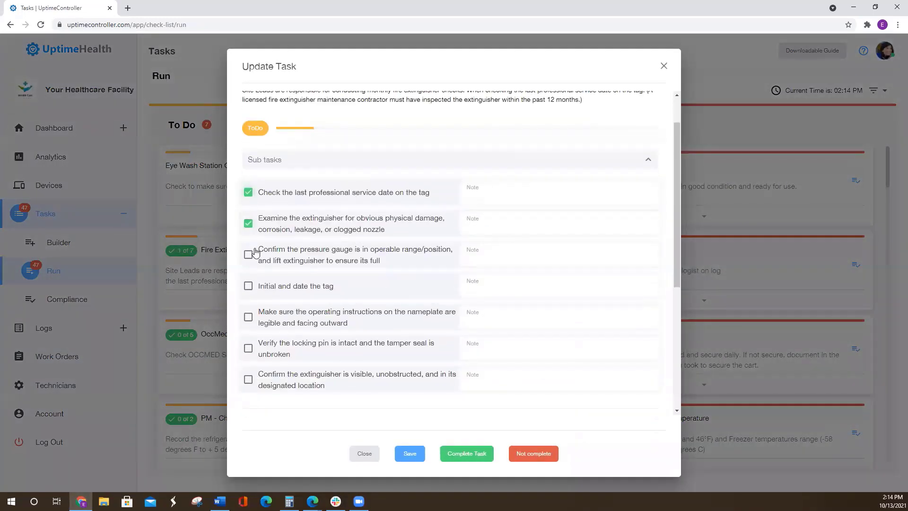
click(248, 254)
click(248, 286)
click(248, 317)
click(248, 350)
click(248, 381)
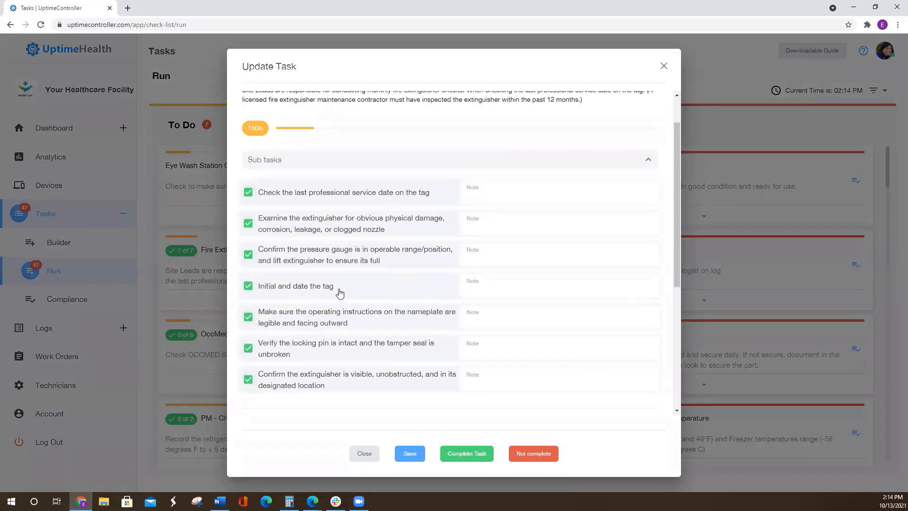
- Review the Fire Extinguisher Check's sub tasks and details, and mark the task complete
scroll(357, 318, up, 1)
scroll(374, 277, down, 5)
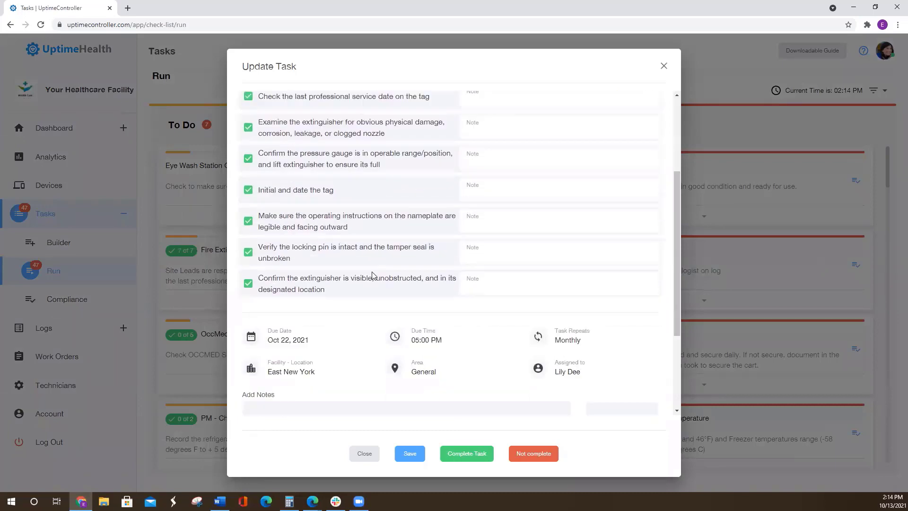
scroll(369, 290, down, 1)
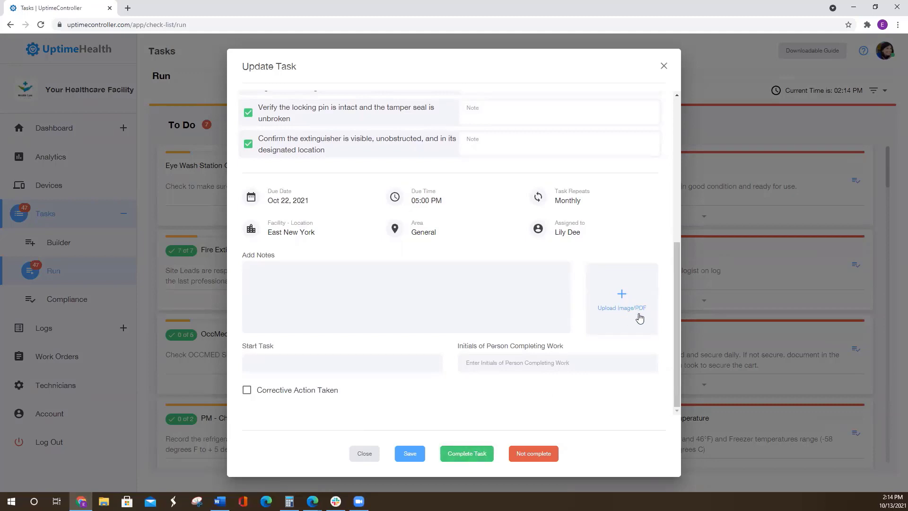
scroll(634, 312, up, 3)
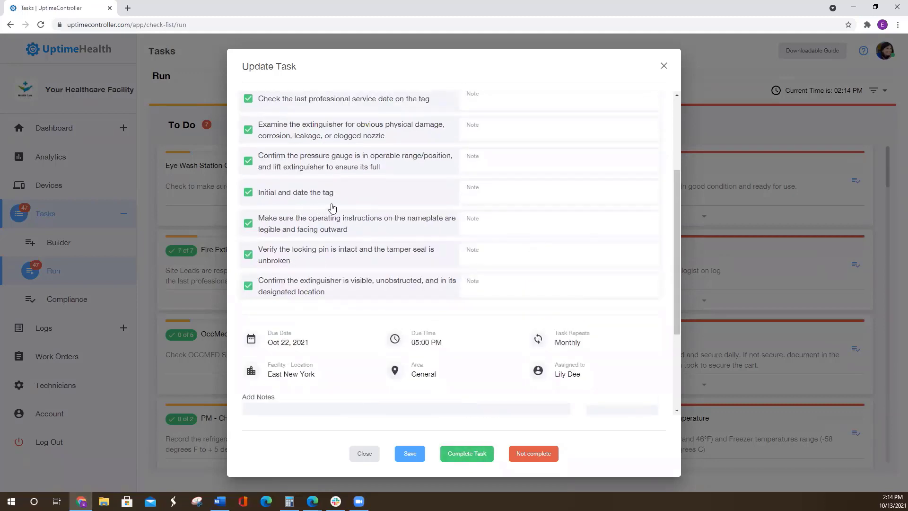
scroll(446, 238, up, 3)
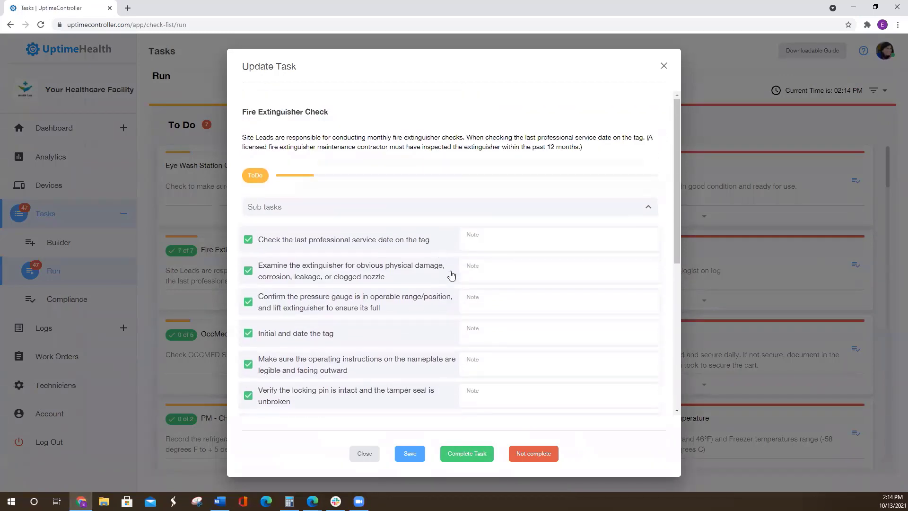
scroll(452, 277, down, 6)
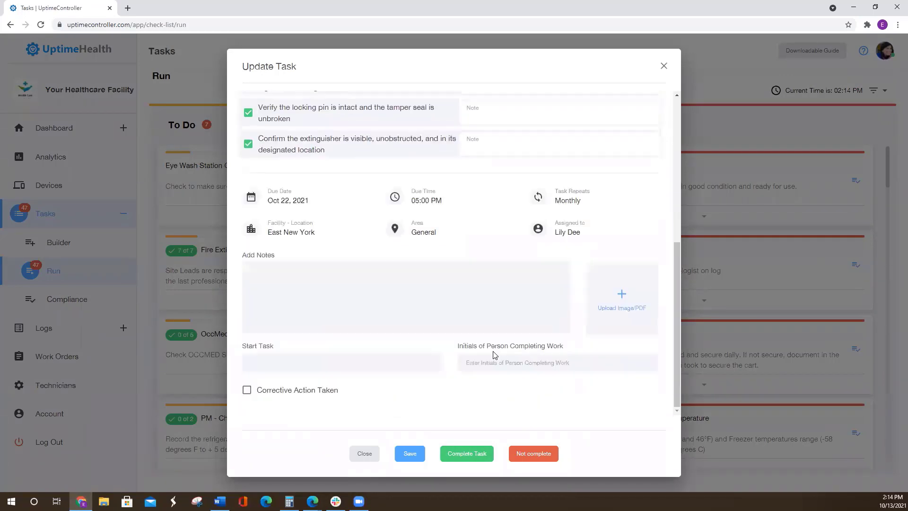
click(476, 454)
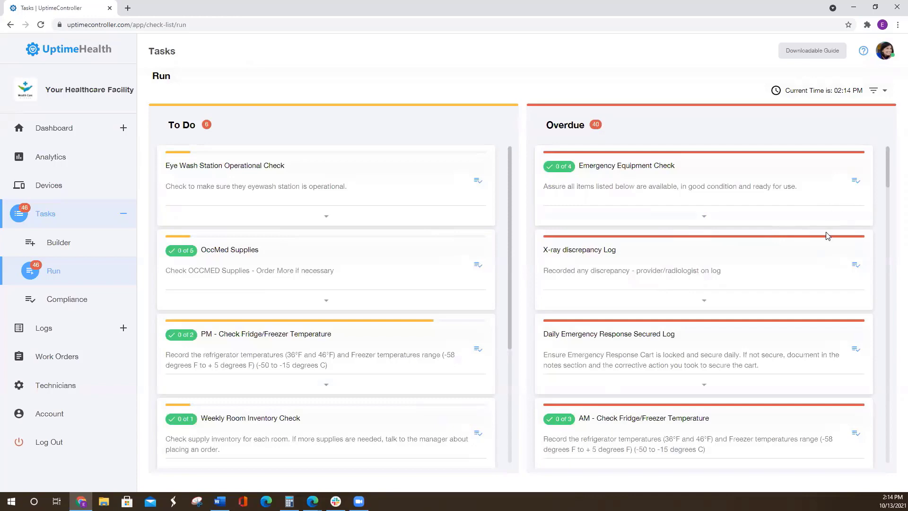
- Open the overdue X-ray discrepancy Log and look over its details, notes field and Corrective Action Taken option
click(856, 265)
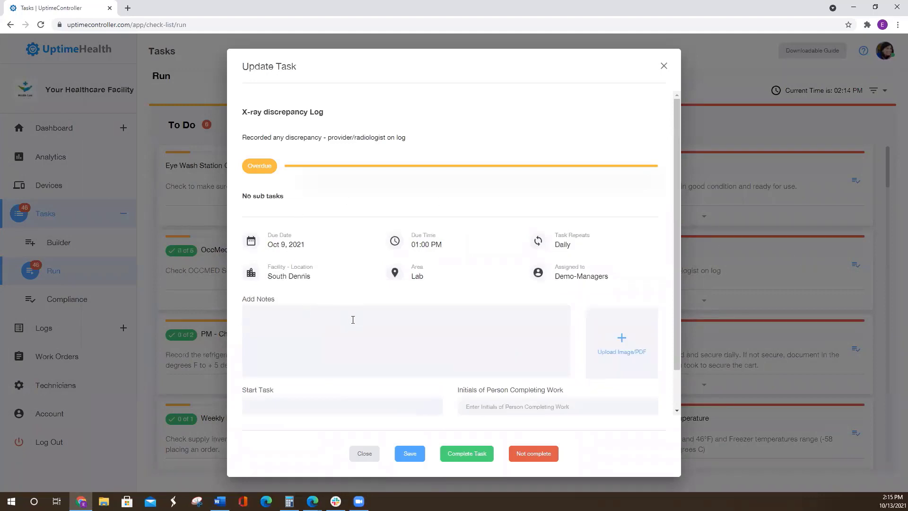
scroll(355, 341, down, 1)
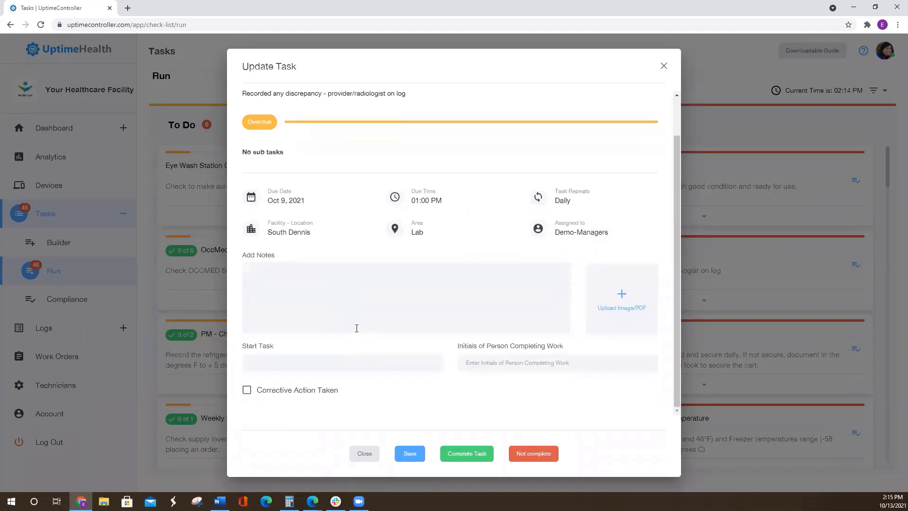
click(248, 393)
click(291, 286)
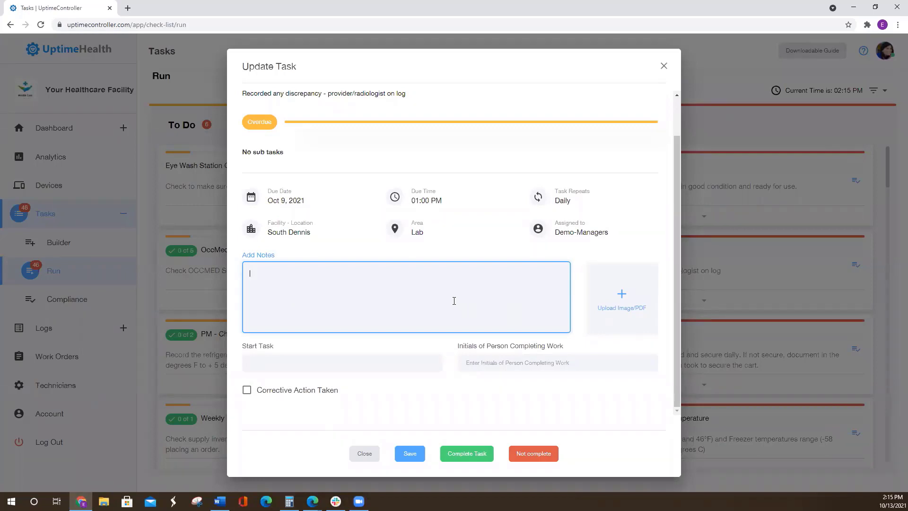
scroll(500, 309, up, 1)
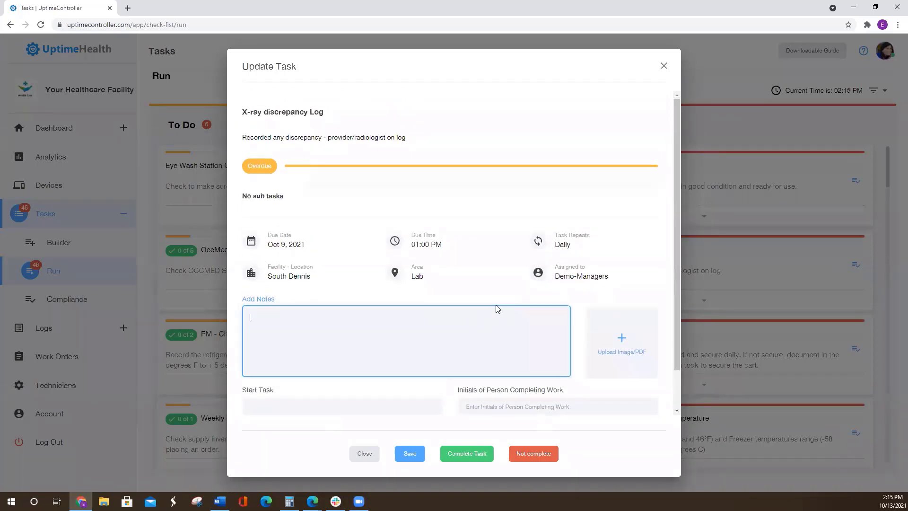
scroll(446, 358, down, 1)
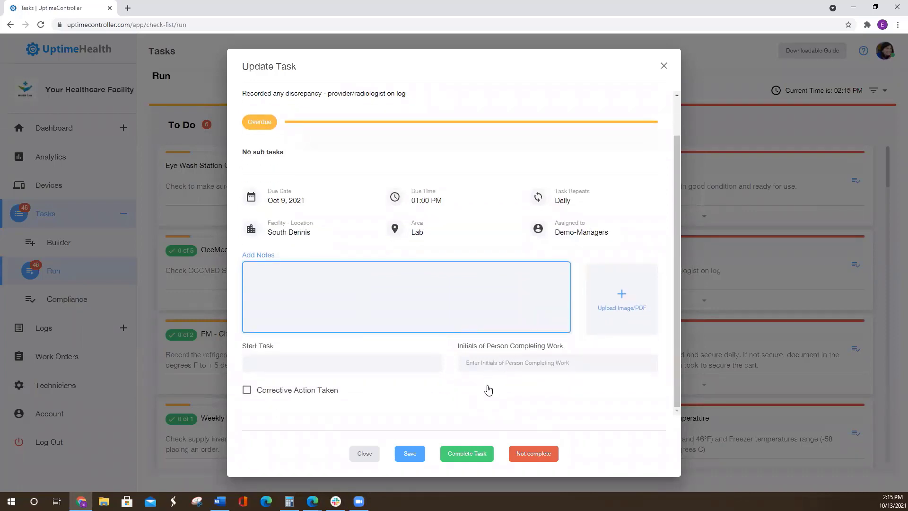
scroll(489, 391, up, 1)
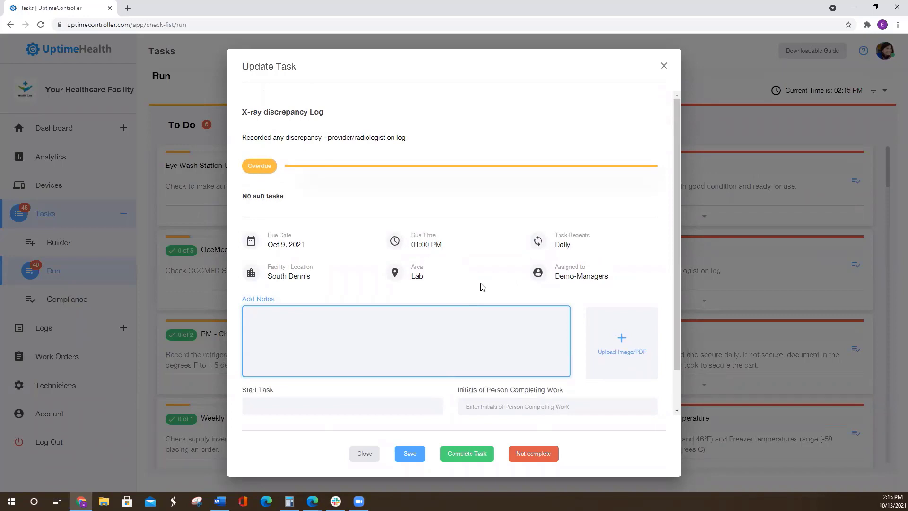
- Add the note "Not Complete - Closed for weather day" to the X-ray discrepancy Log and mark it as not complete
click(321, 316)
text(Not)
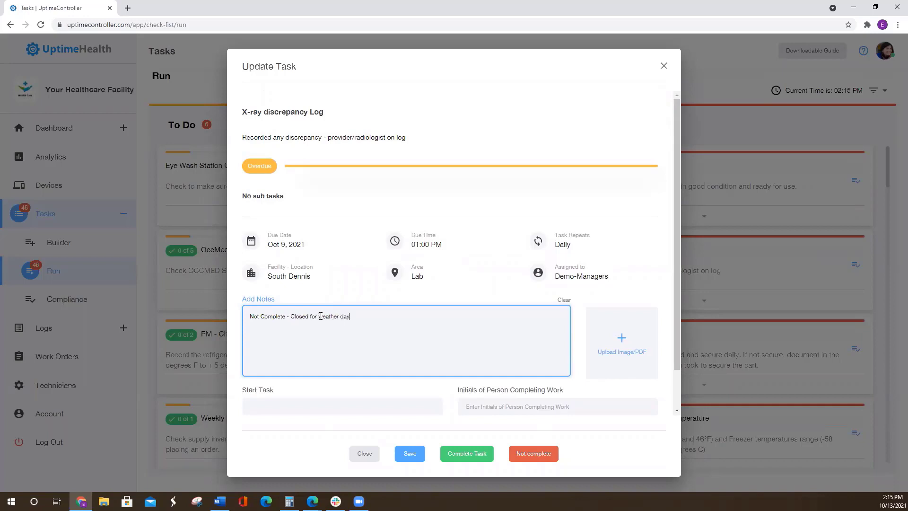
scroll(382, 327, down, 1)
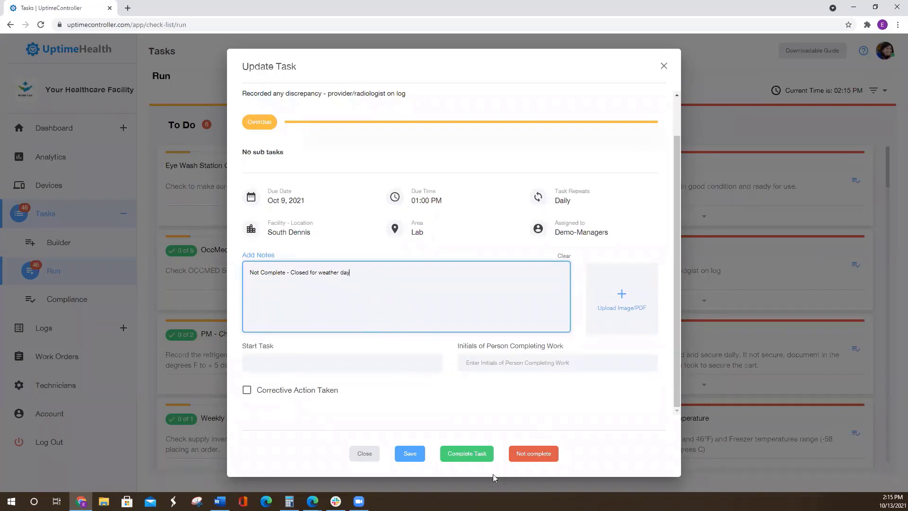
click(542, 456)
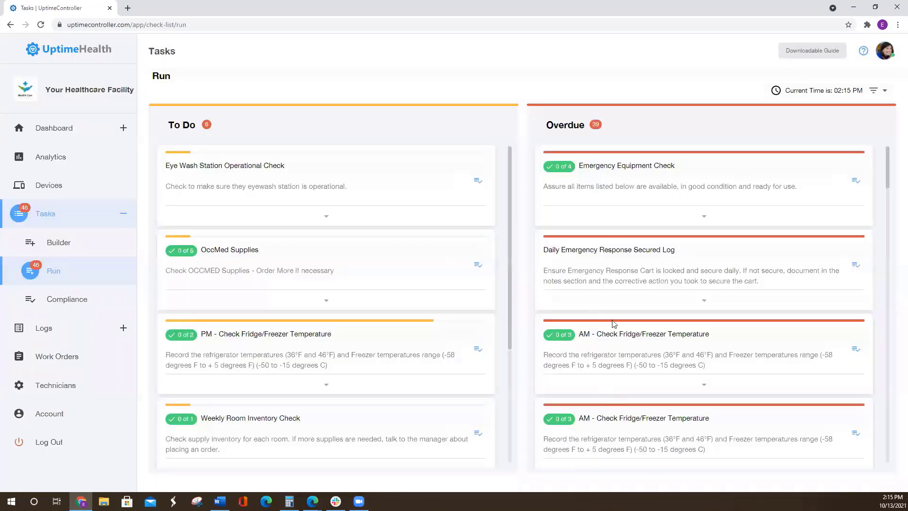
- Open the task compliance overview and view the details of Somerville's completed Eye Wash Station Operational Check
click(86, 307)
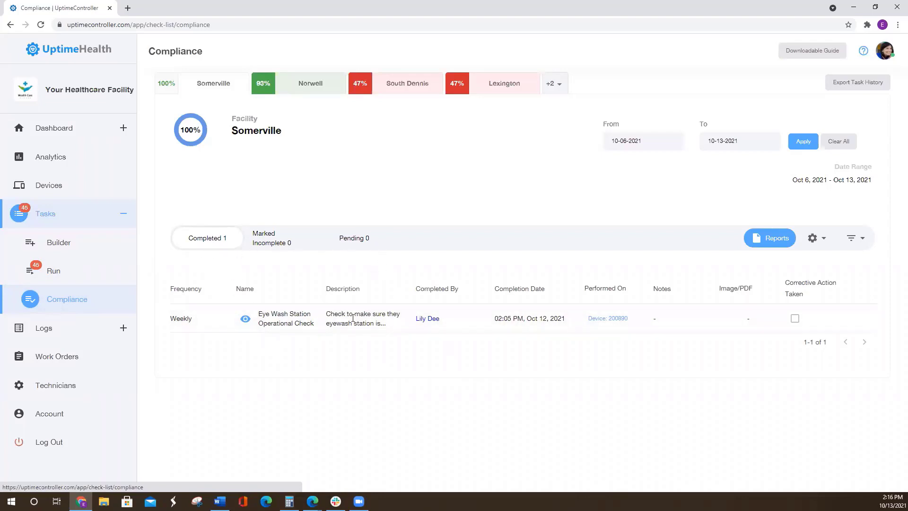
click(246, 320)
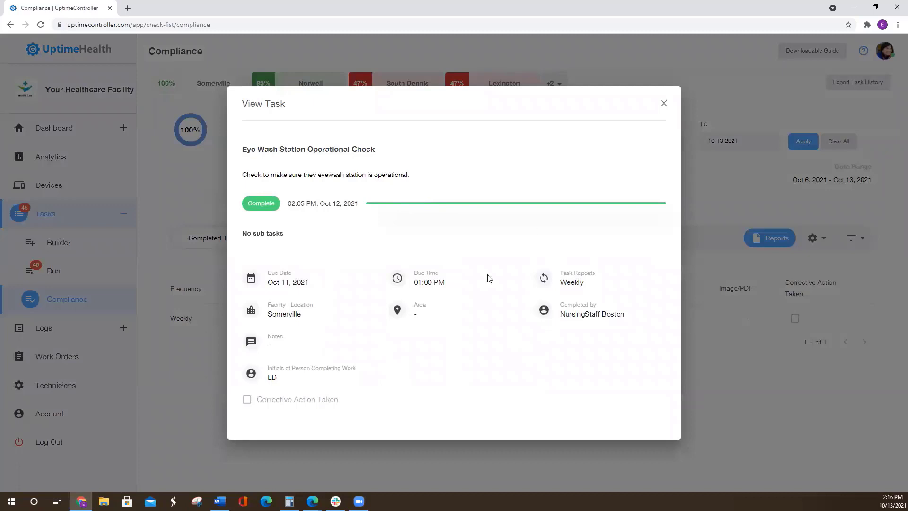
click(664, 104)
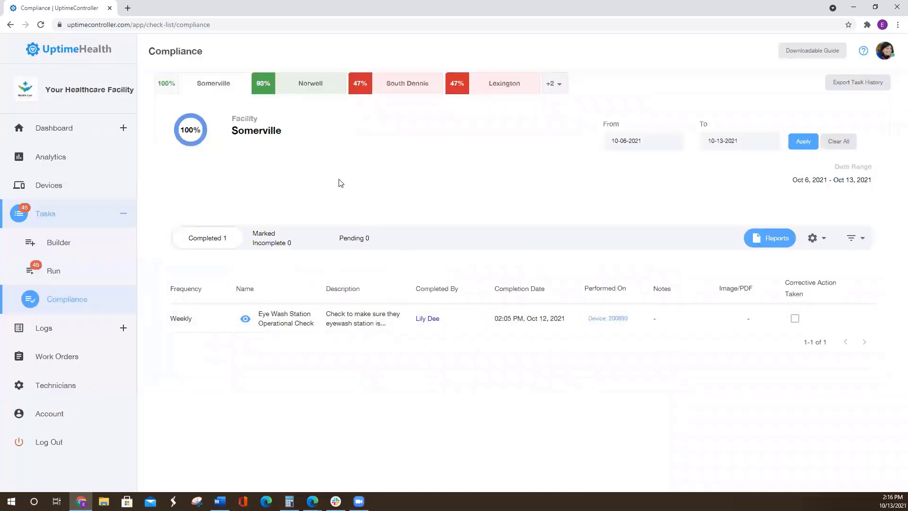
- Switch the compliance overview to Norwell and view the third and first completed Sterile Processing Log (Returns) entries
click(295, 86)
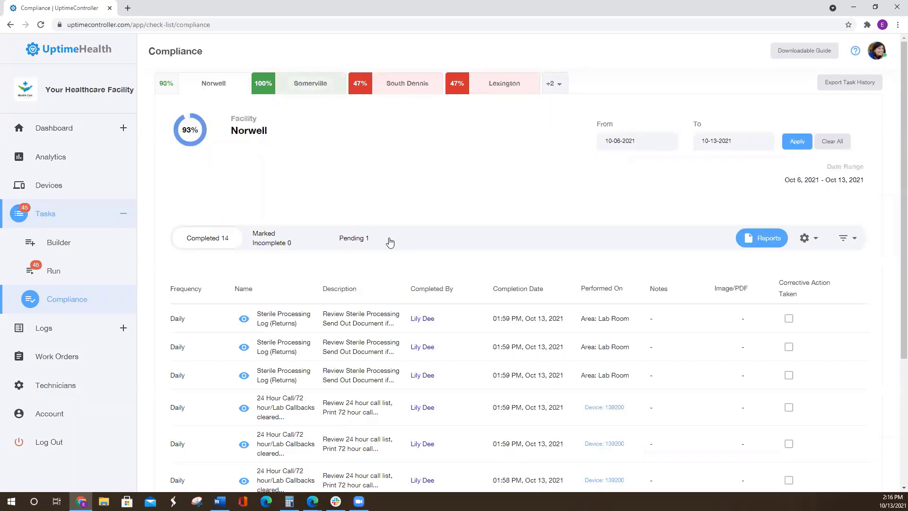
scroll(334, 281, down, 2)
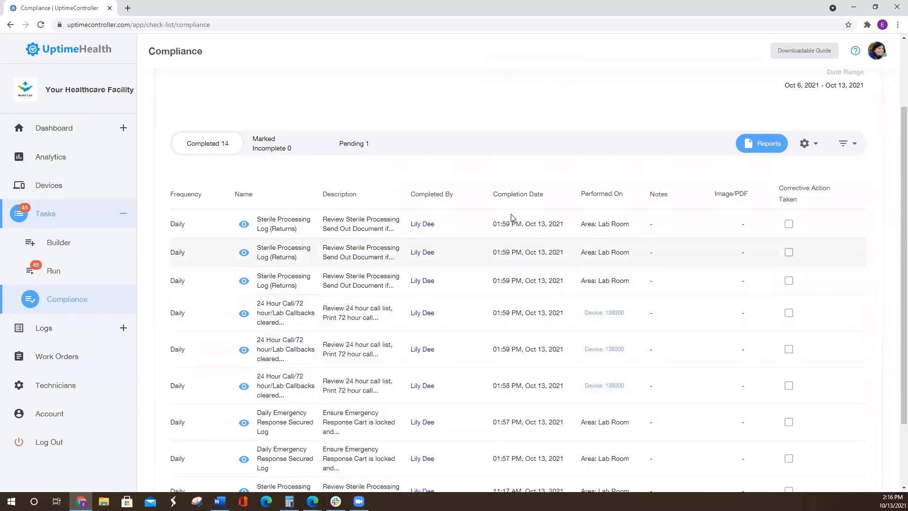
click(244, 281)
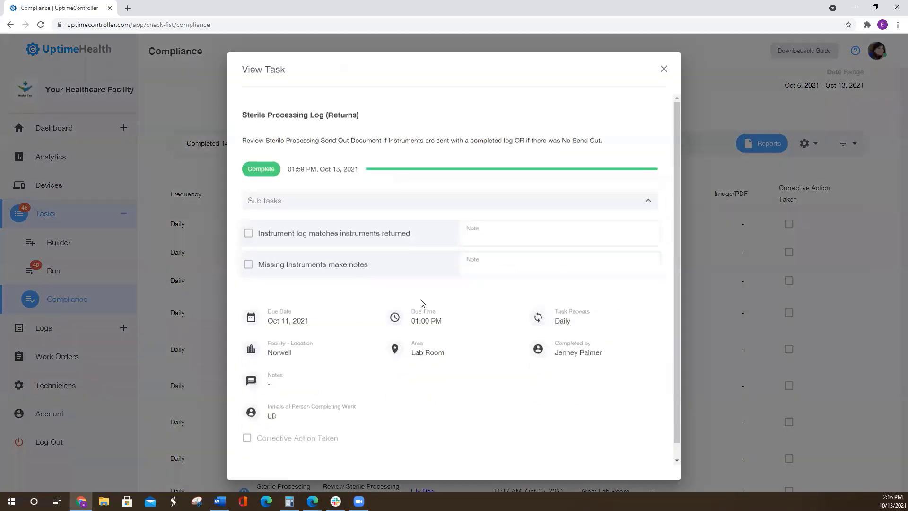
click(664, 69)
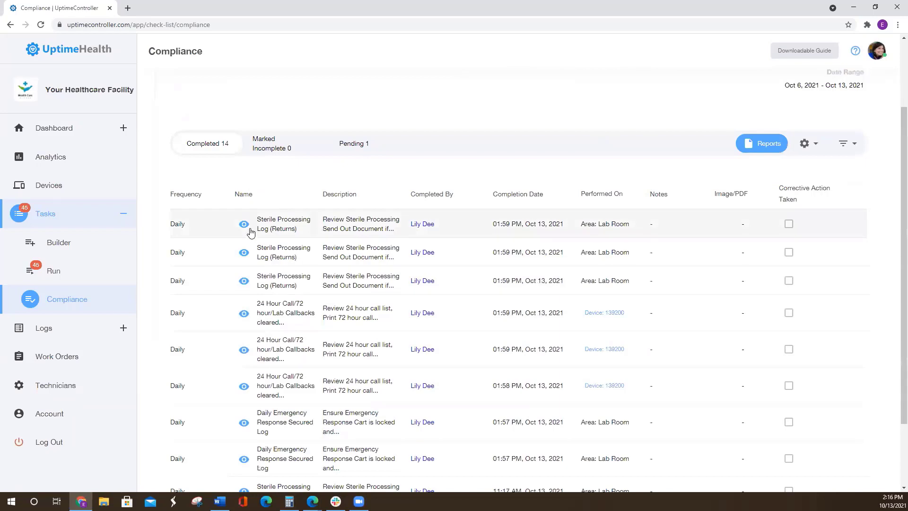
click(250, 230)
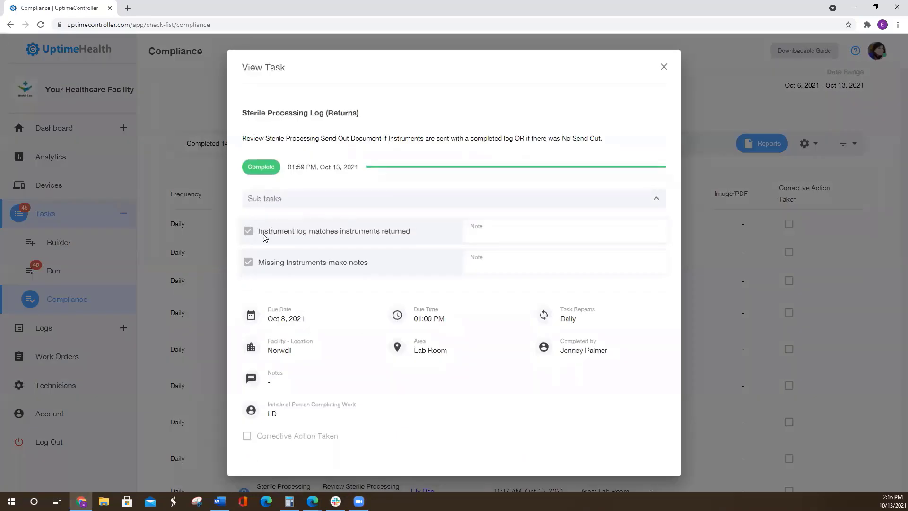
click(663, 69)
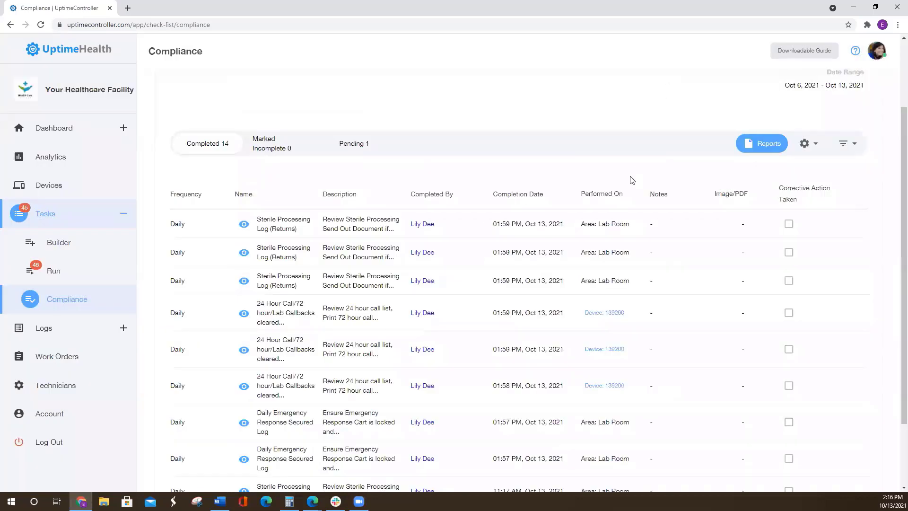
- Mark Norwell's pending Daily Emergency Response Secured Log as not complete with the note "Not complete - corrective measure taken and staff trained on completion of task"
click(355, 145)
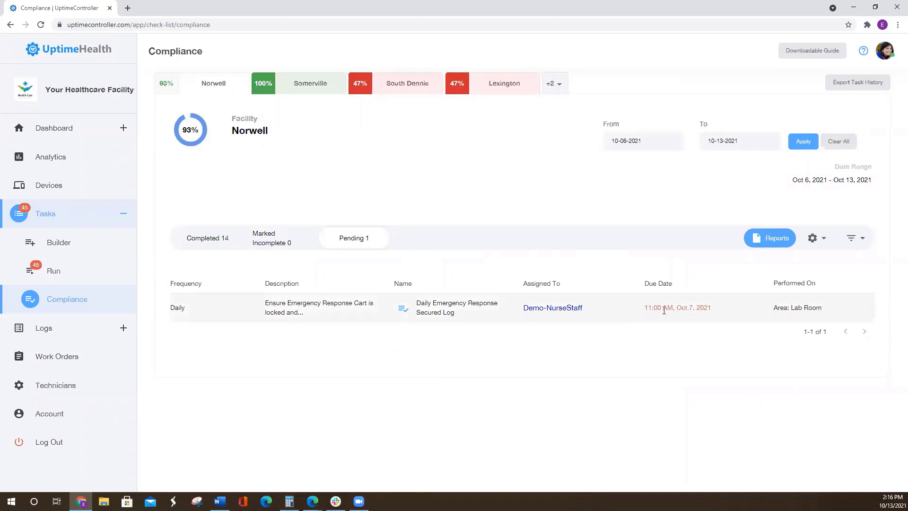
click(403, 309)
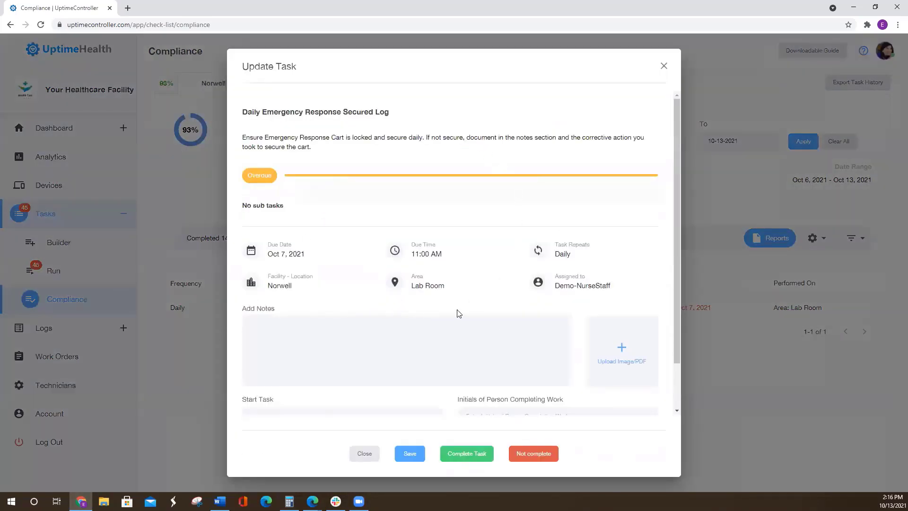
scroll(458, 313, down, 1)
click(289, 282)
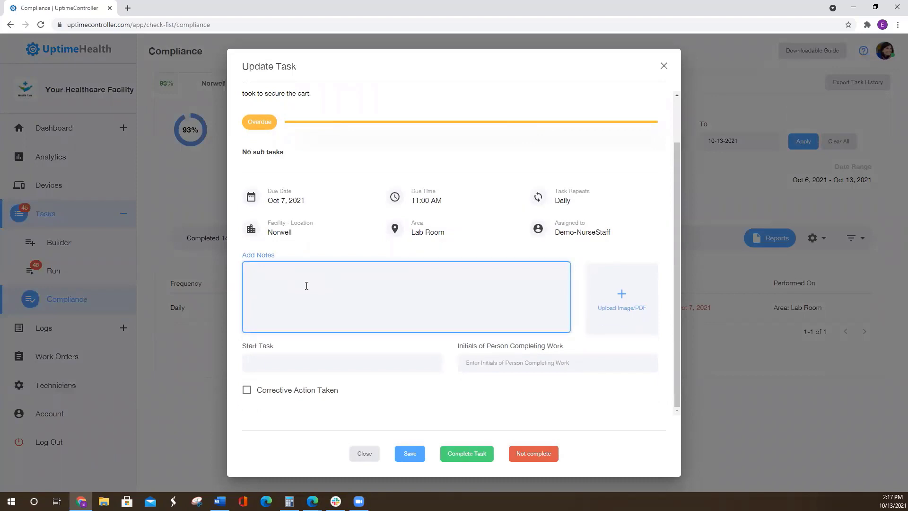
text(Not complete - corrective measure taken and staff trainin)
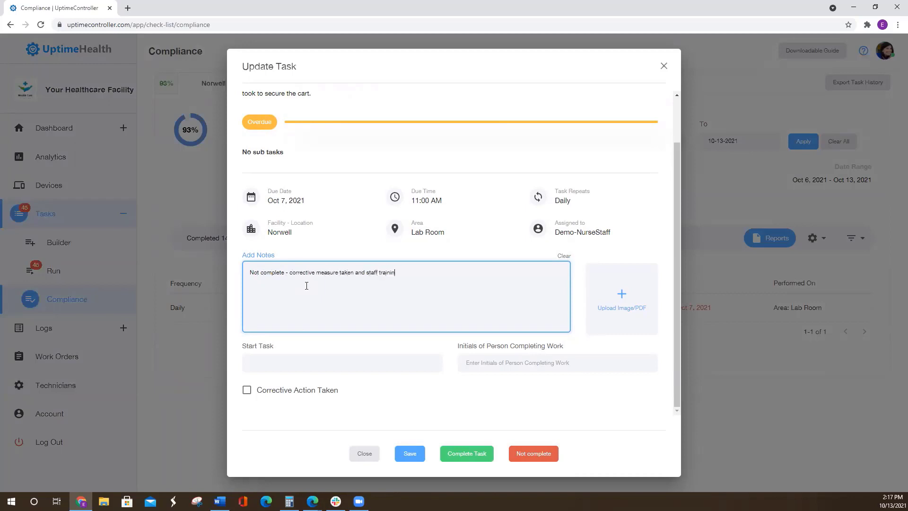
text(ed on completion of task)
right_click(389, 273)
click(417, 305)
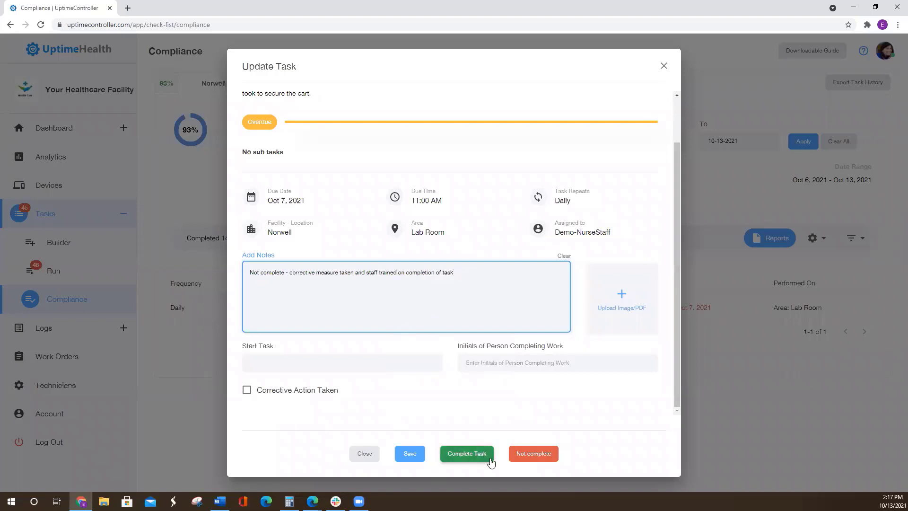
click(543, 455)
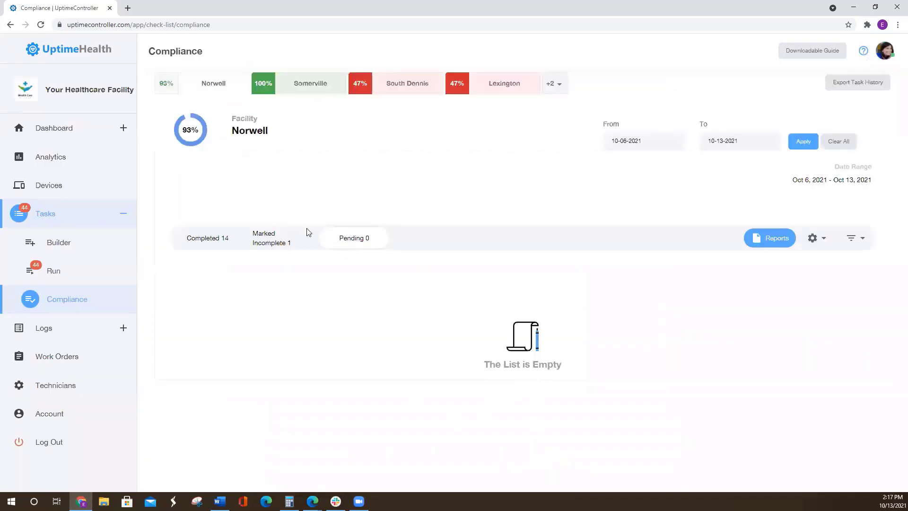
- View the details and note of Norwell's Daily Emergency Response Secured Log among the tasks marked incomplete
click(270, 241)
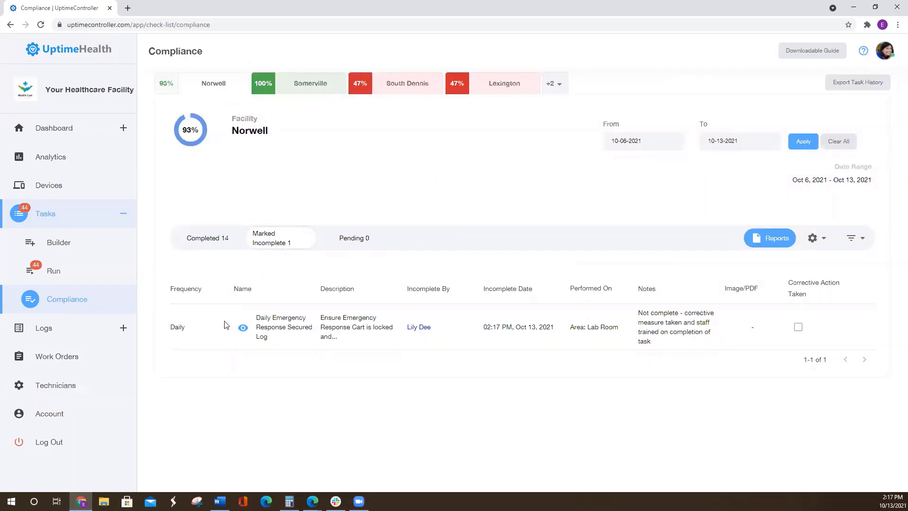
click(243, 329)
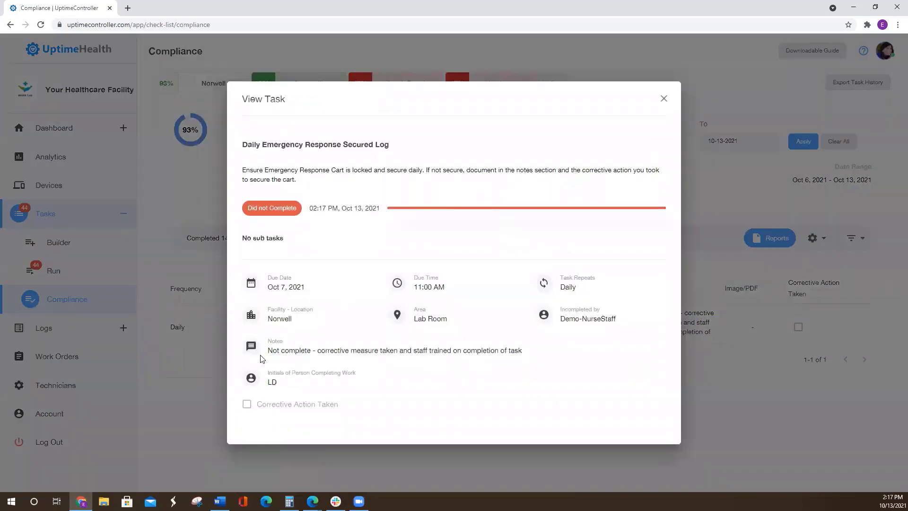
drag(267, 355, 537, 359)
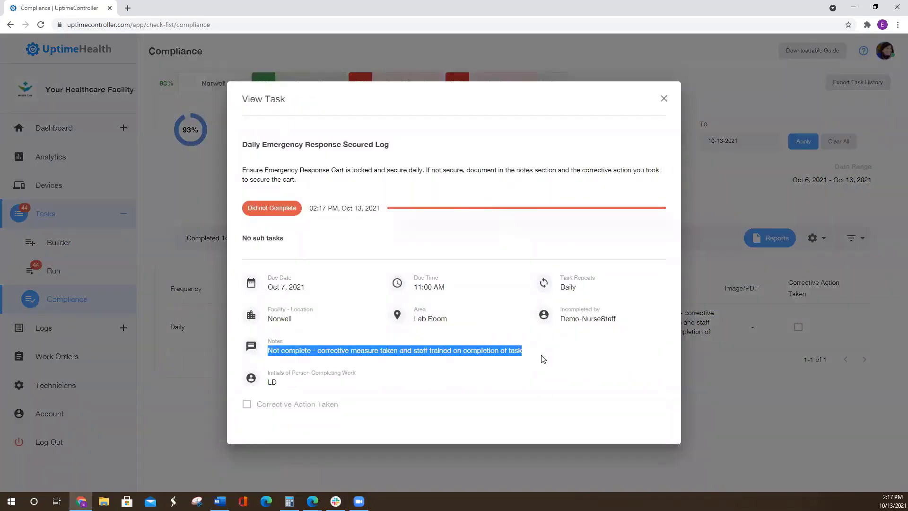
click(663, 99)
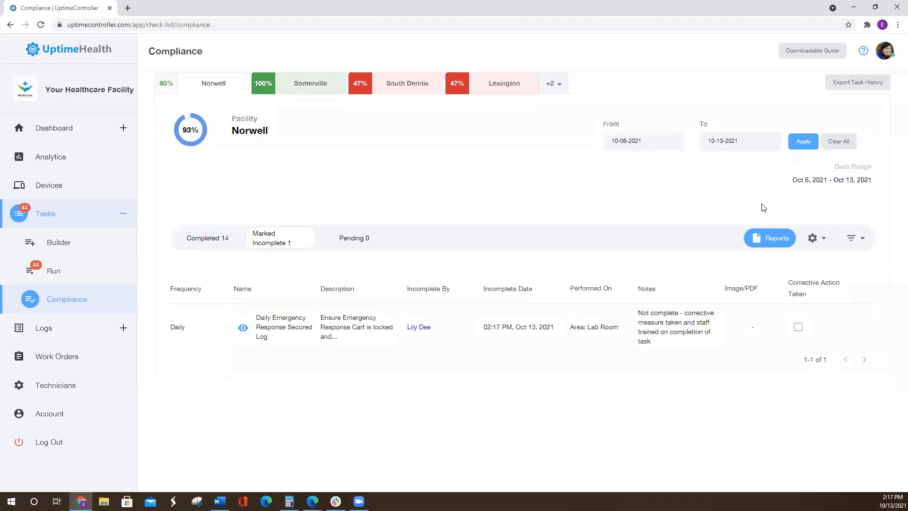
- Look over the report e-mailing options and the filter criteria available for Norwell's compliance list
click(775, 242)
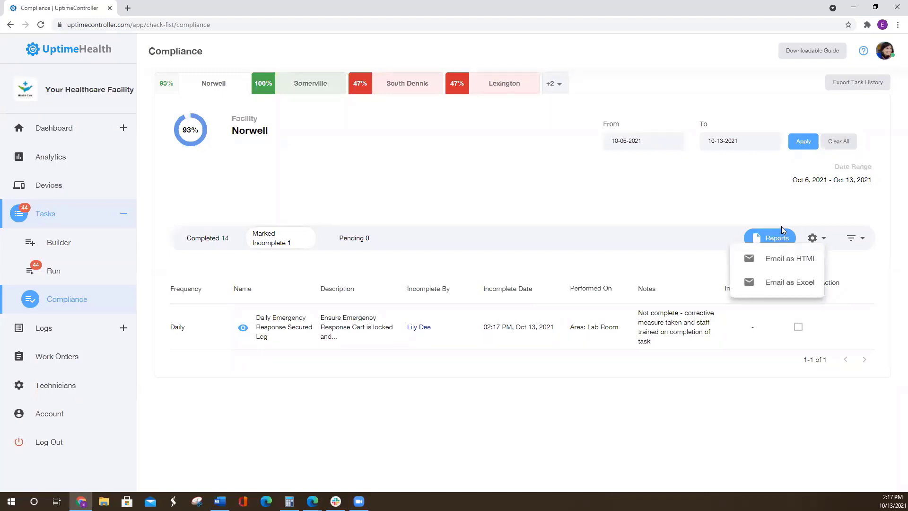
click(858, 239)
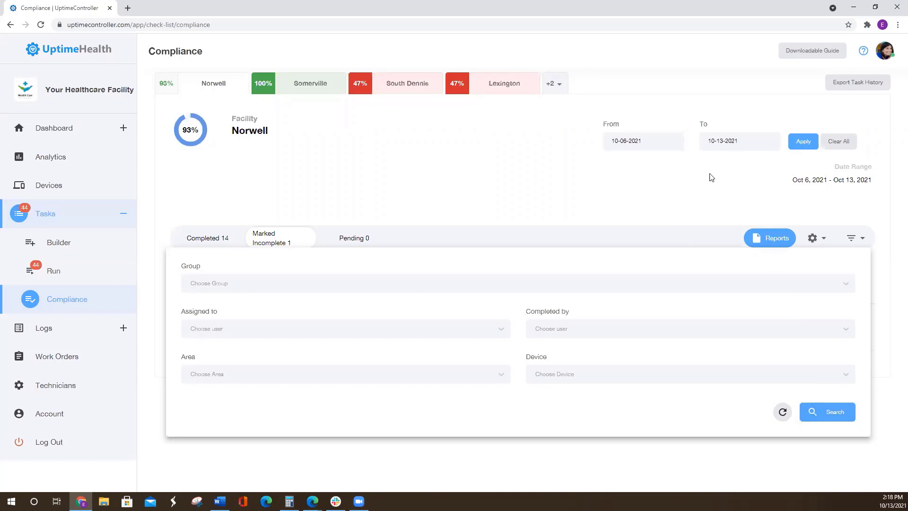
click(678, 208)
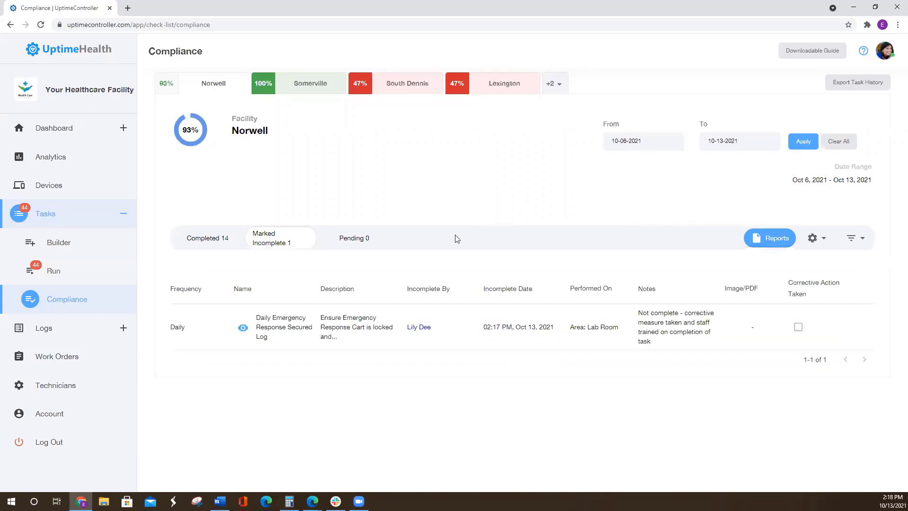
- Start a new ABBOTT Binax NOW Rapid Covid-19Ag Test log for the Lexington facility in the General area
click(56, 331)
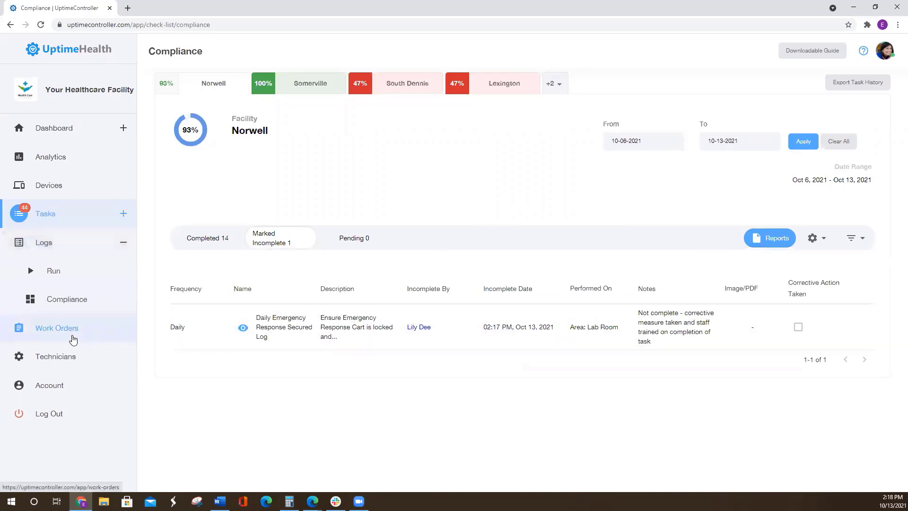
click(78, 277)
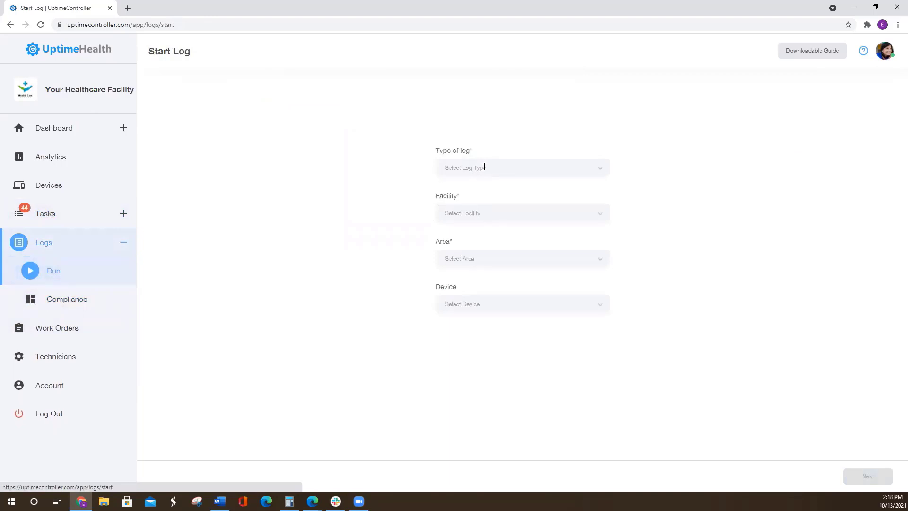
click(492, 169)
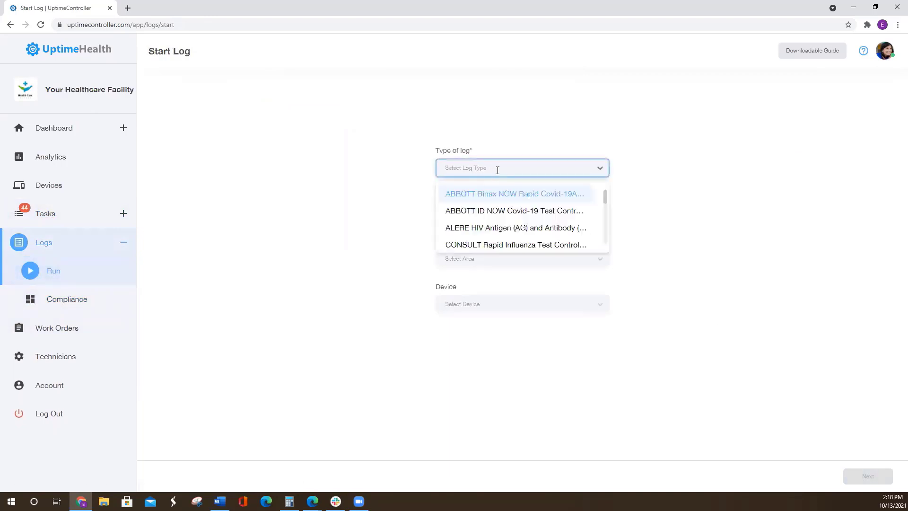
click(508, 195)
click(473, 213)
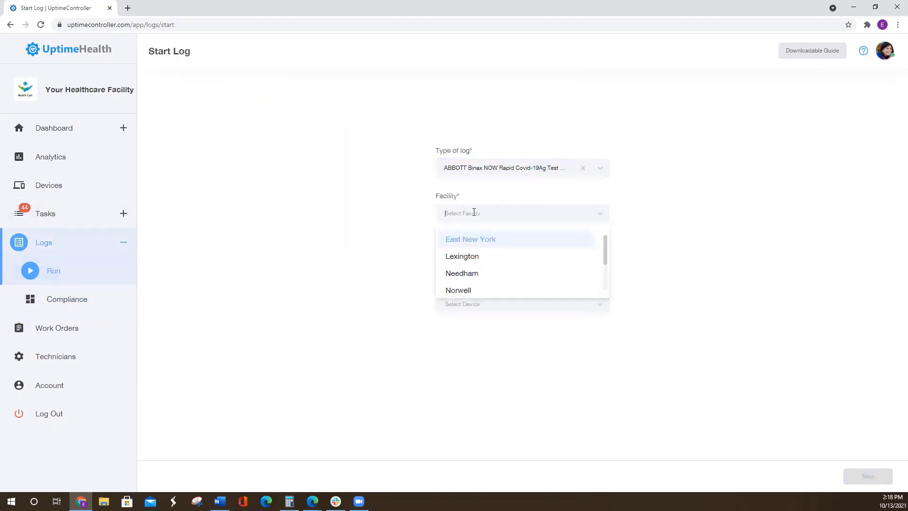
click(472, 258)
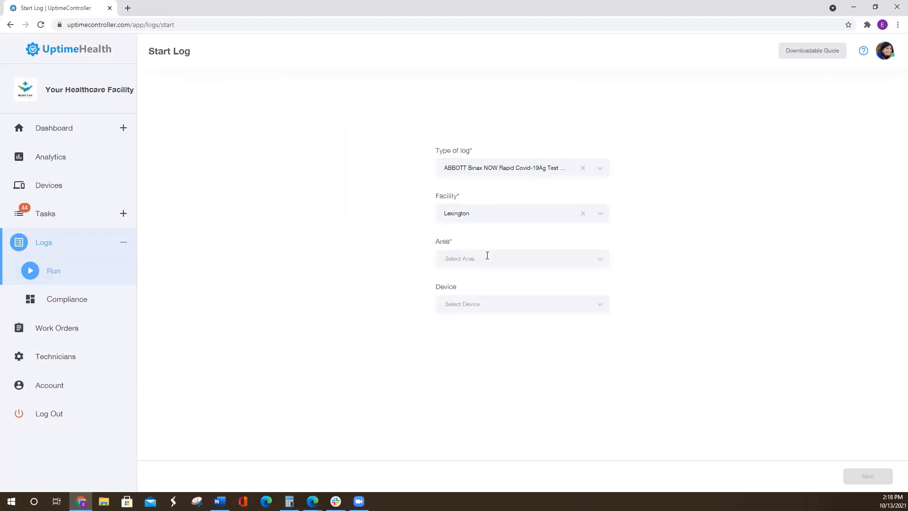
click(473, 258)
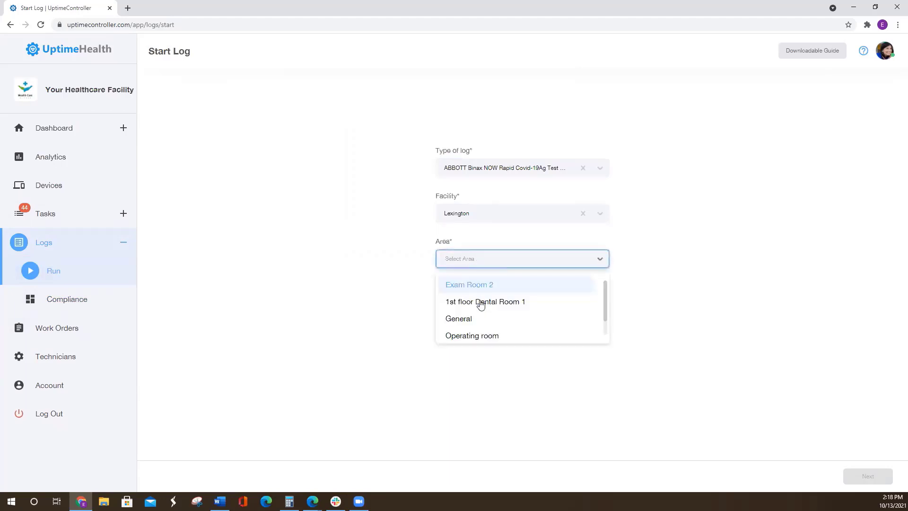
click(479, 319)
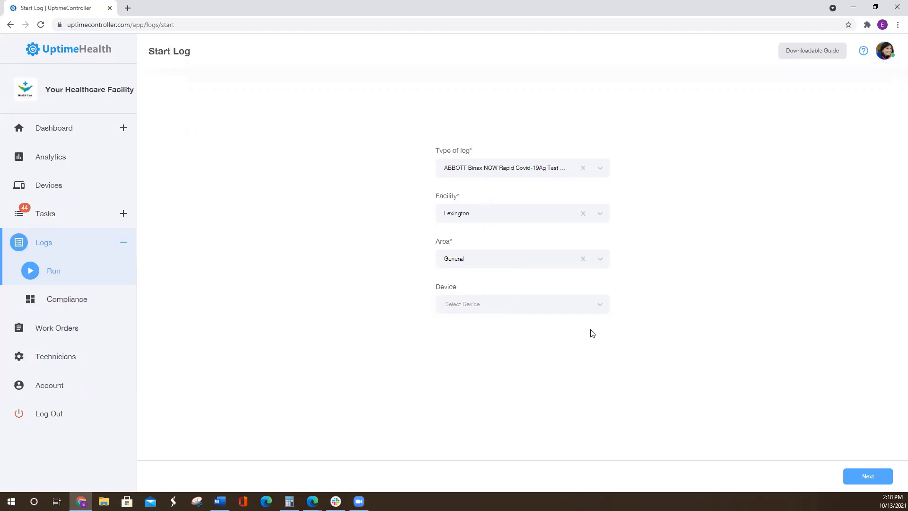
click(884, 475)
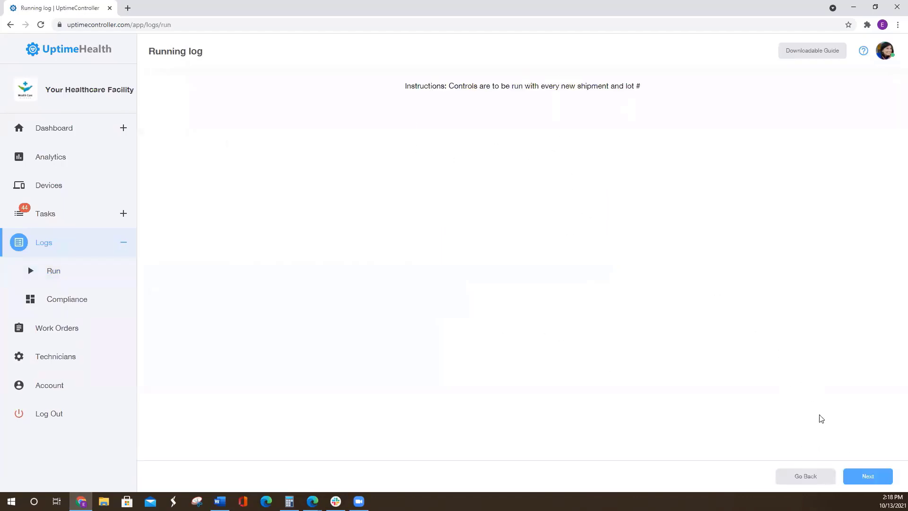
- Continue past the log's instructions and submit the Test Cards page with lot number 123
click(867, 475)
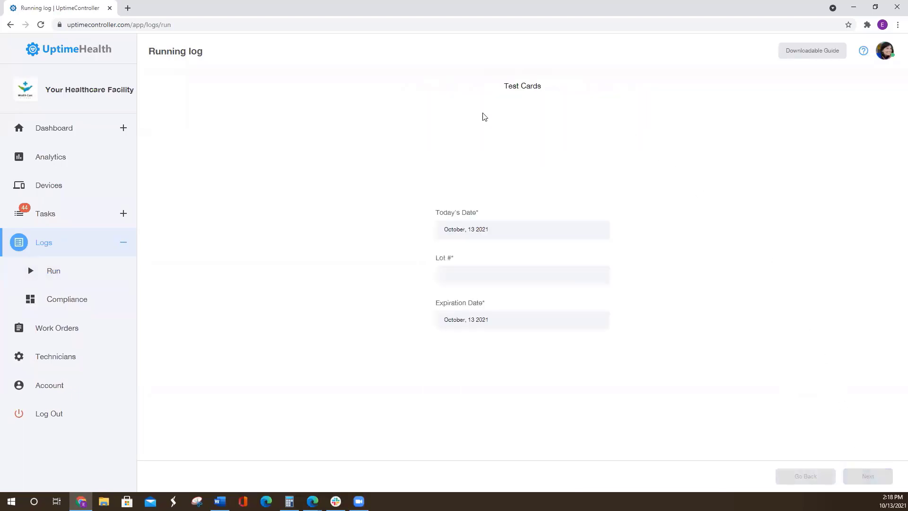
click(502, 269)
text(123)
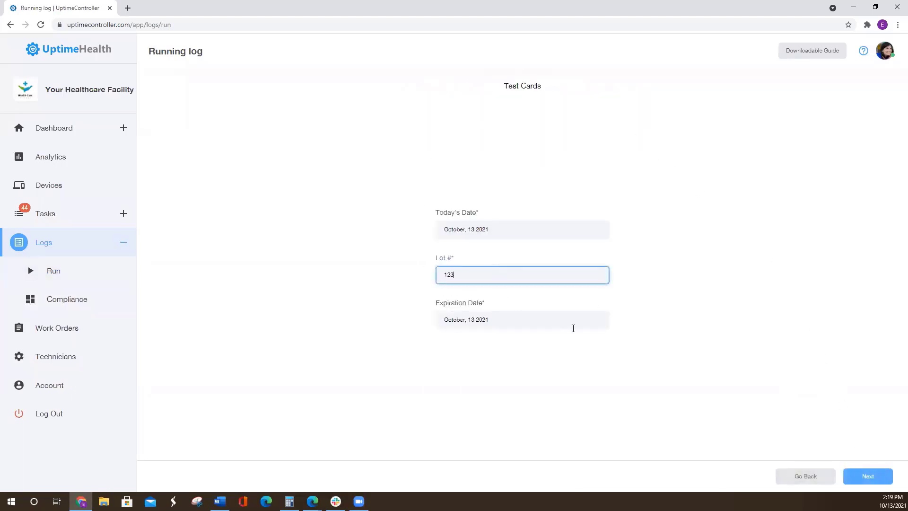
click(868, 477)
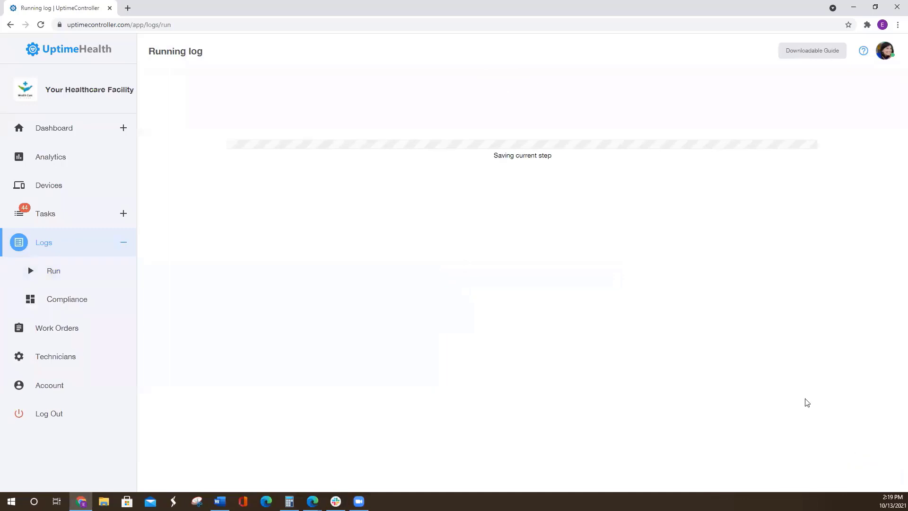
- Submit the Swab Information with 123 as the positive control, negative control and nasal lot numbers
click(470, 162)
text(123)
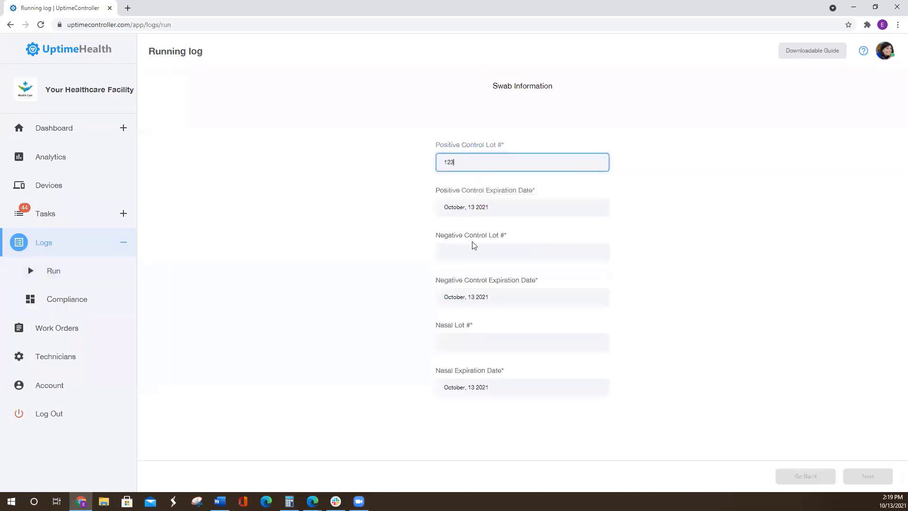
click(477, 252)
text(123)
click(476, 341)
text(123)
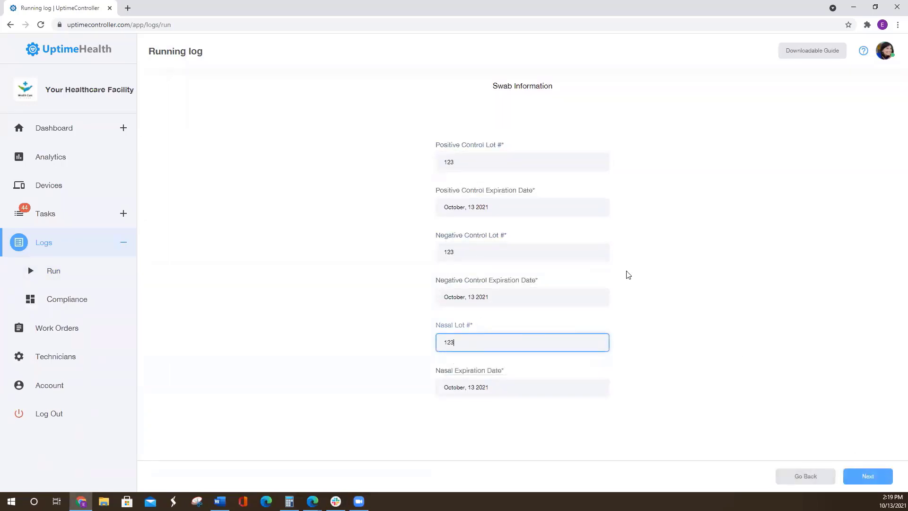
click(878, 481)
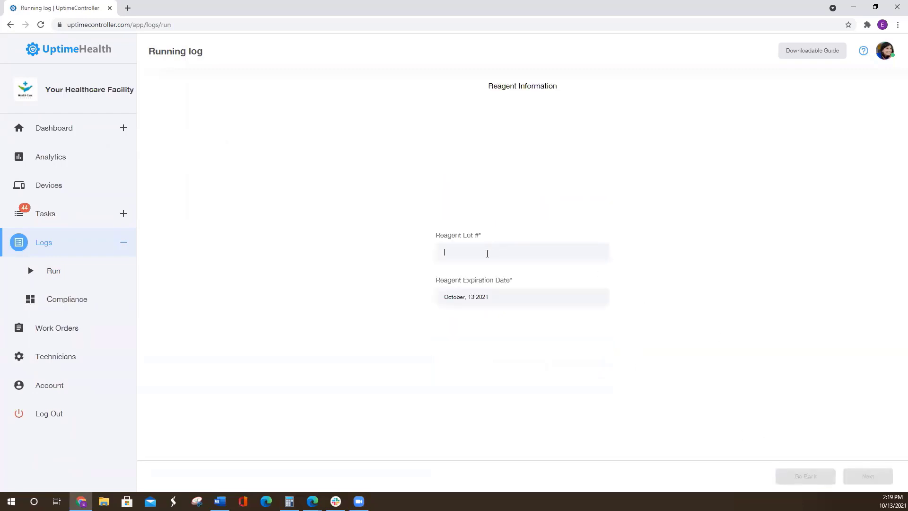
- Enter 123 as the reagent lot number and record the result as Positive (Two Lines)
click(487, 253)
text(123)
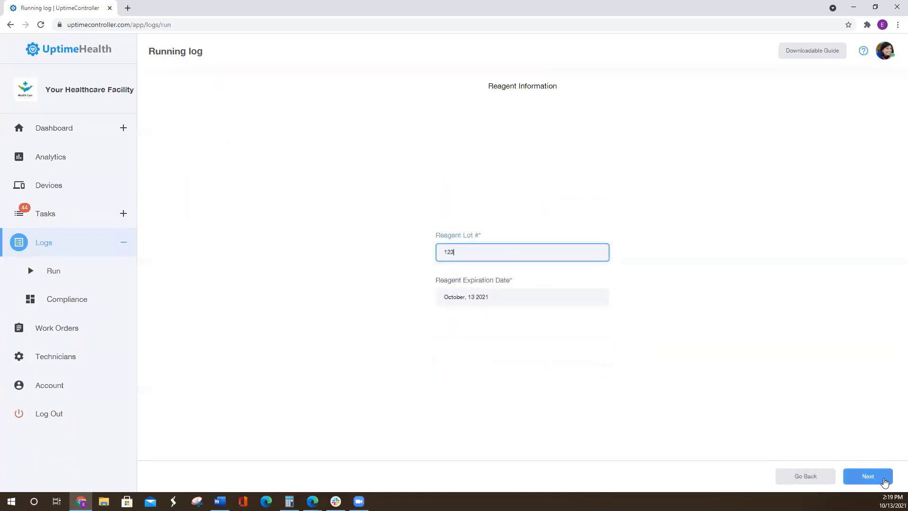
click(885, 482)
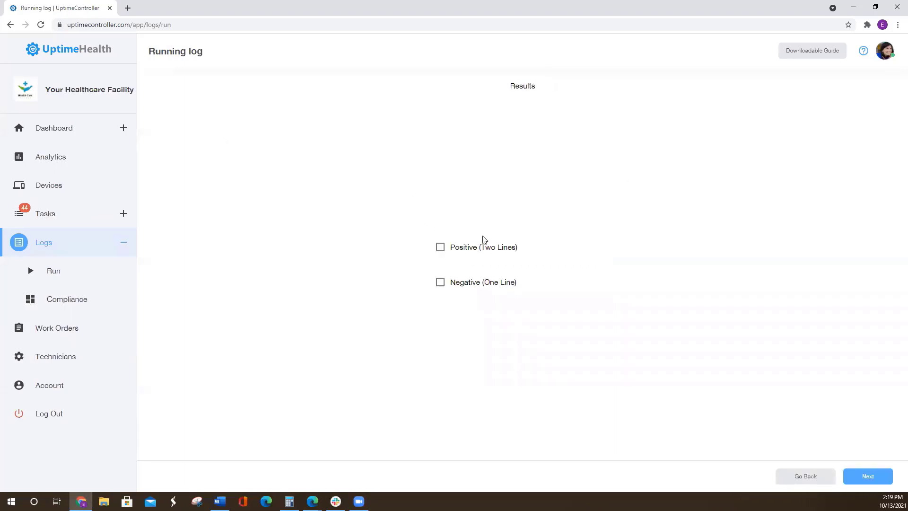
click(440, 247)
click(868, 477)
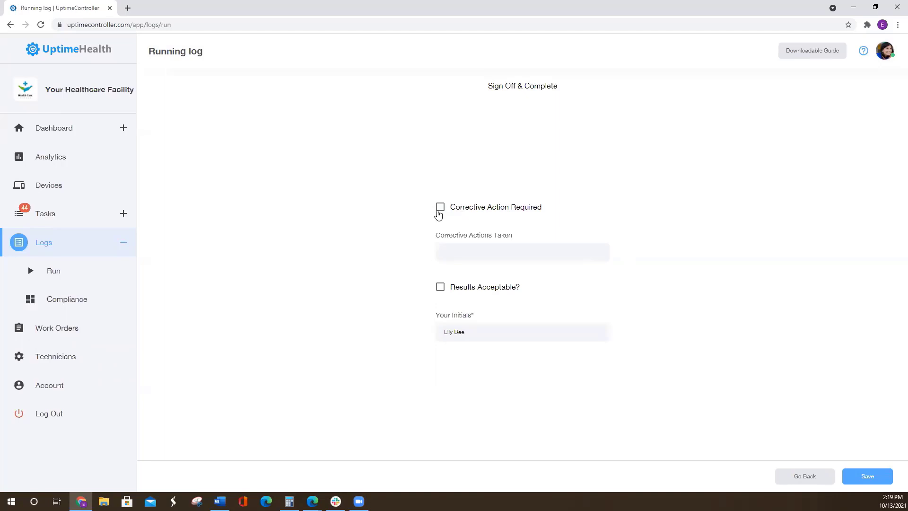
- Sign off the log with Results Acceptable marked and no corrective action required, and save it
click(439, 211)
click(467, 253)
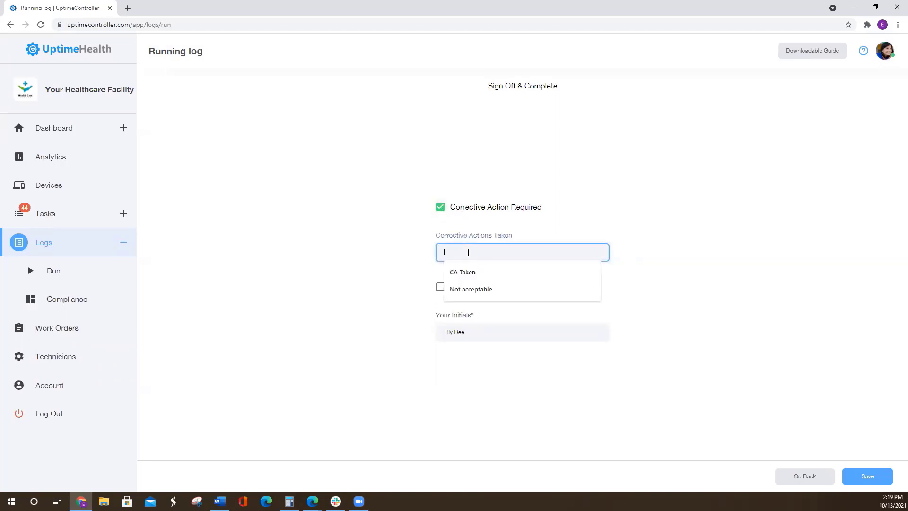
click(439, 209)
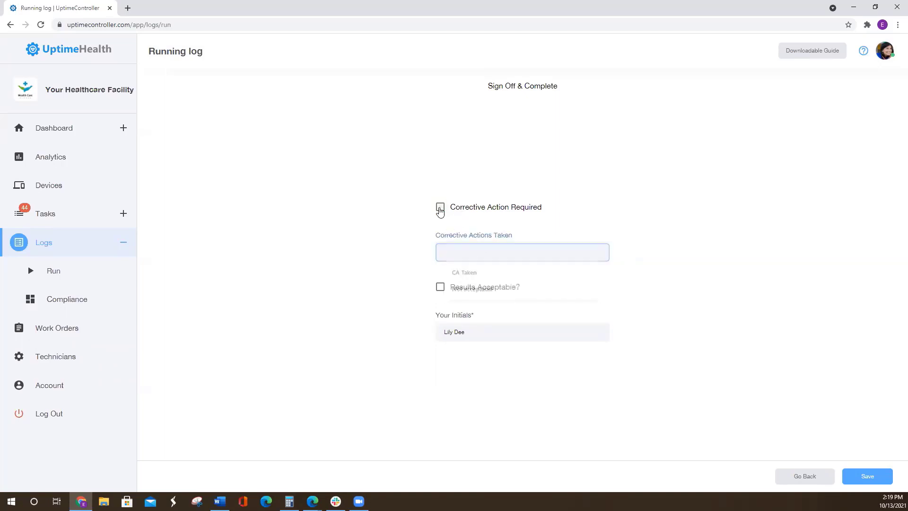
click(441, 288)
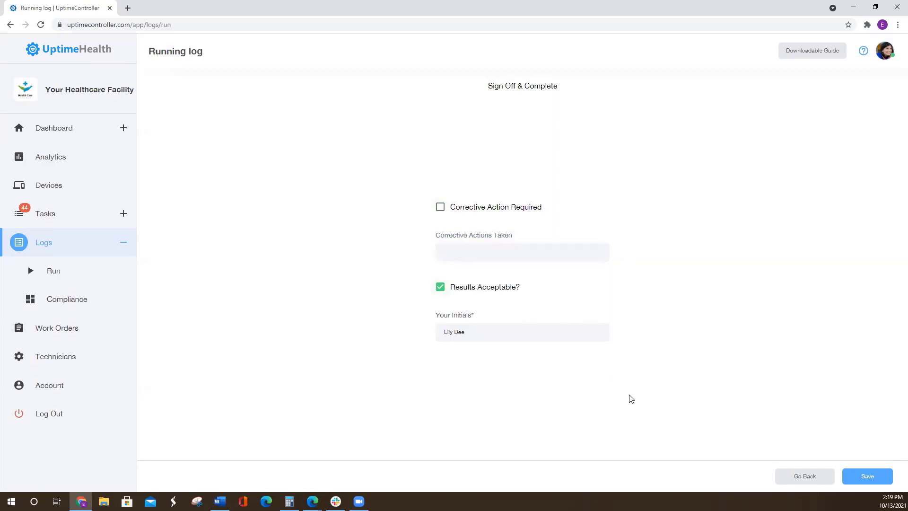
click(873, 477)
click(873, 476)
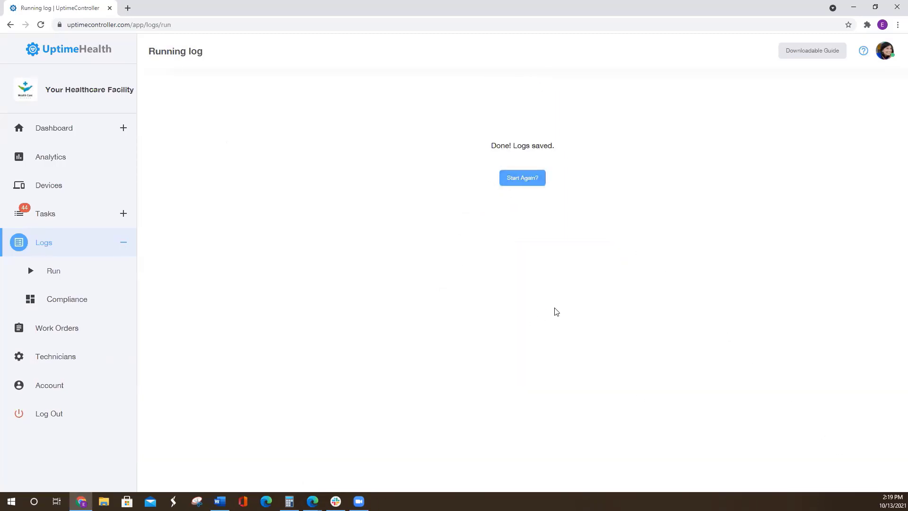
- Return to the log start form and open the compliance overview for logs
click(523, 178)
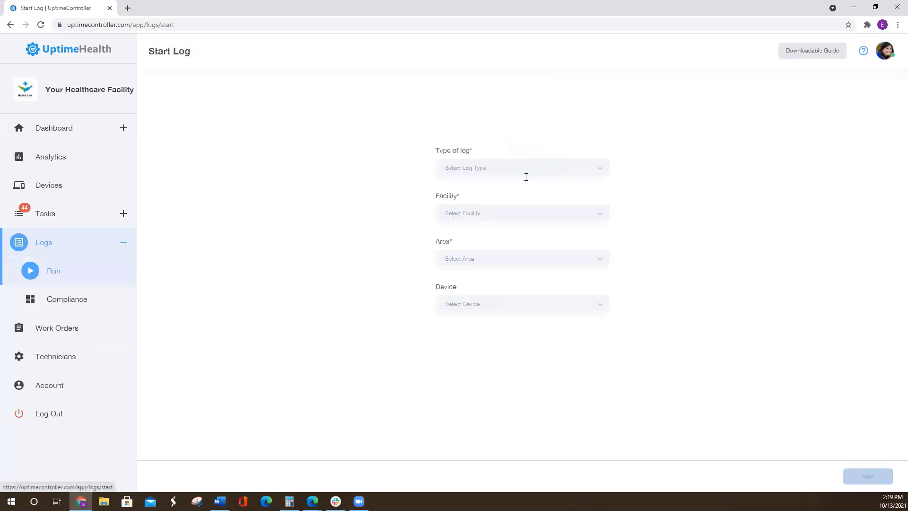
click(87, 303)
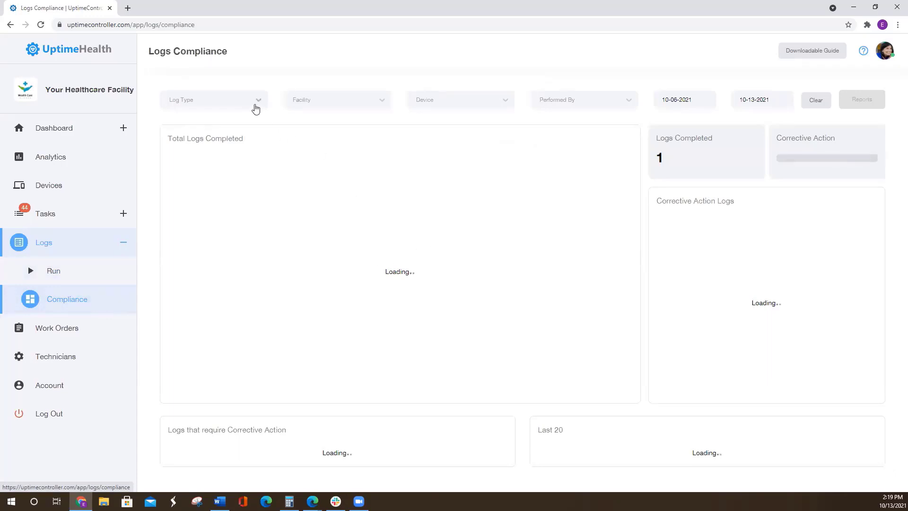
- Filter the log compliance data by the ABBOTT Binax NOW log type, set the start date to 09-01-2021, and view the facility choices
click(237, 97)
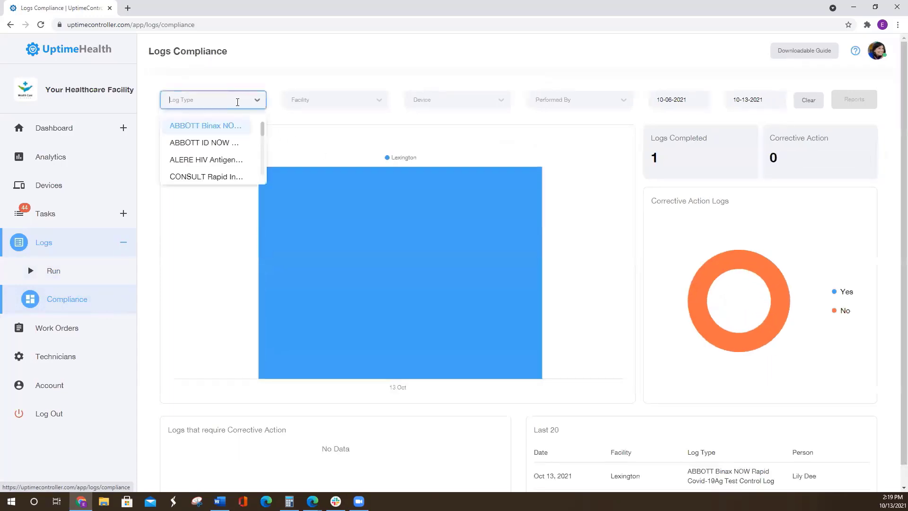
click(215, 125)
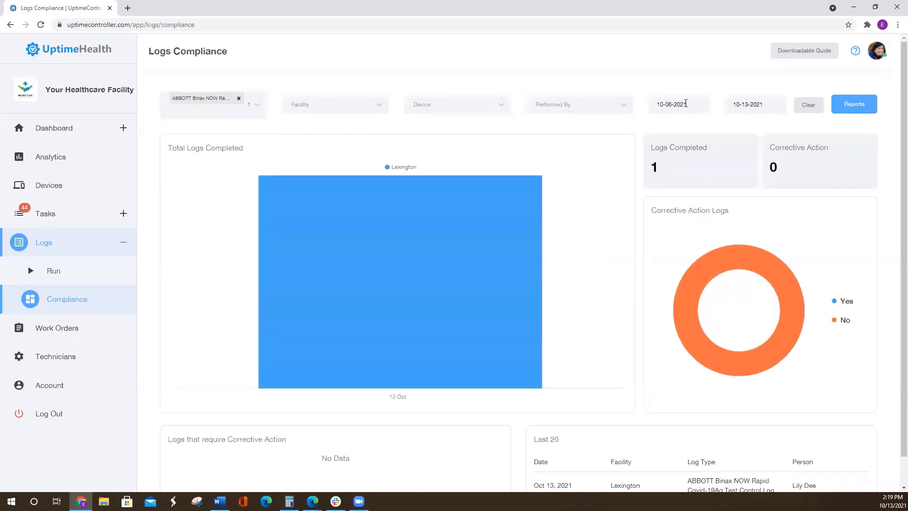
click(686, 103)
click(615, 172)
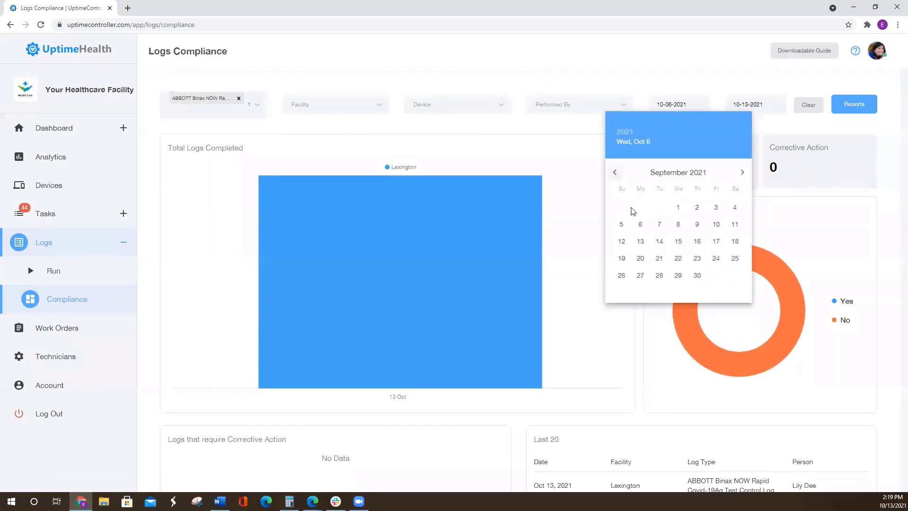
click(680, 208)
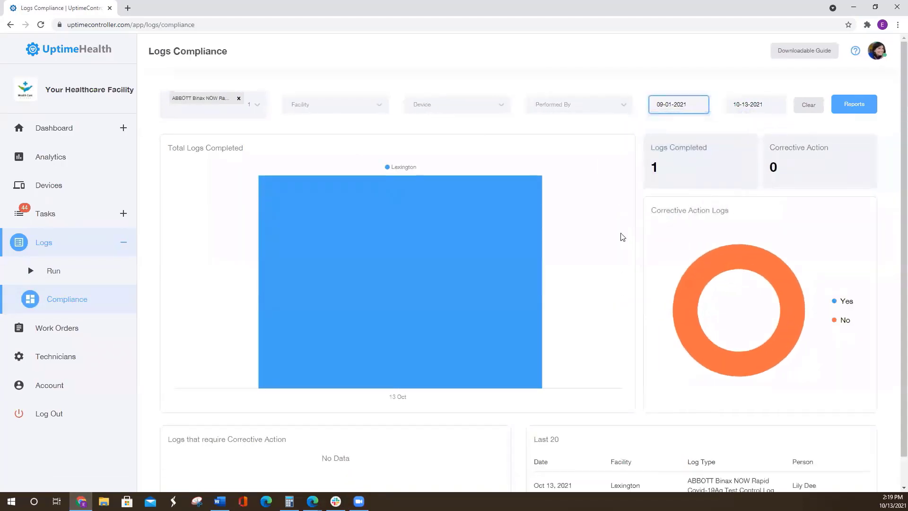
click(334, 104)
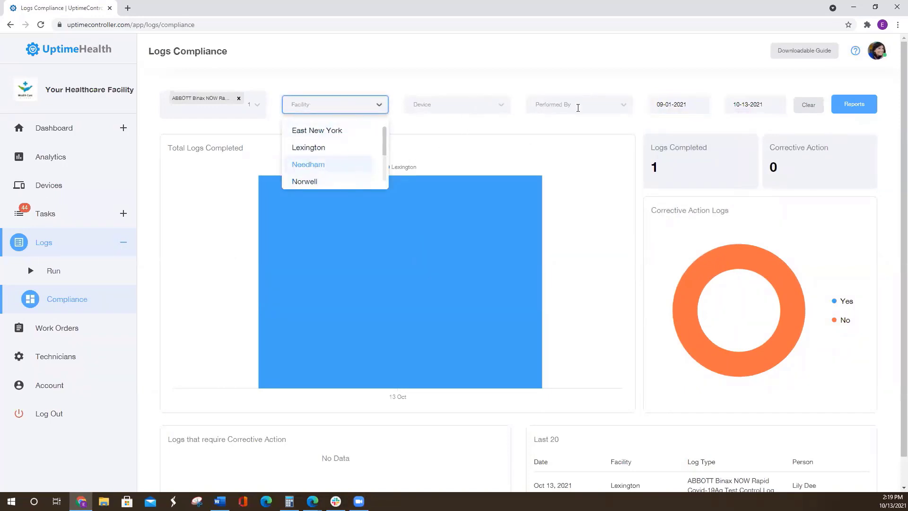
click(581, 139)
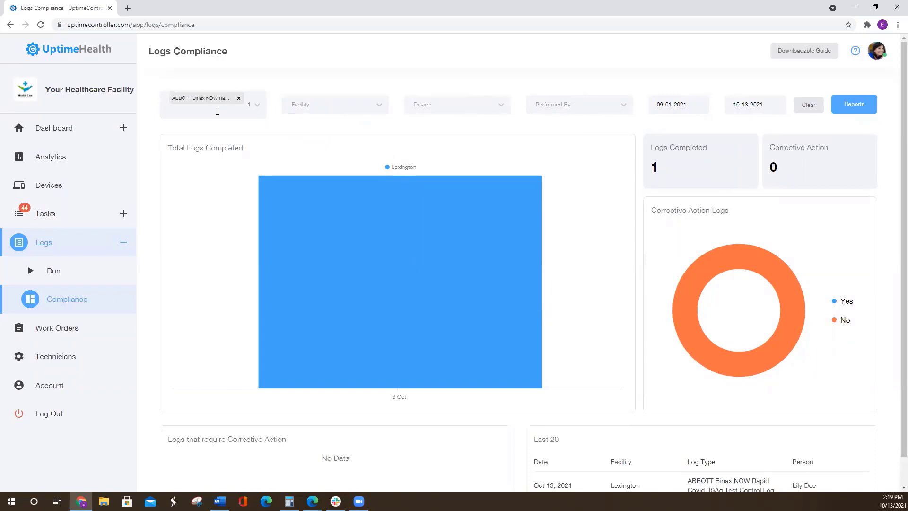
- Add the ALERE HIV Antigen and Glucose log types to the log compliance filter
click(218, 111)
click(216, 153)
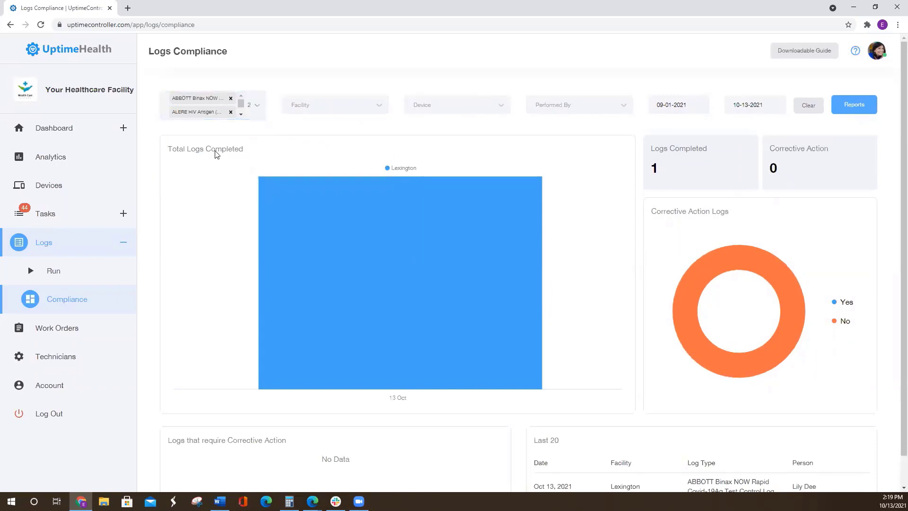
click(217, 113)
scroll(214, 176, down, 1)
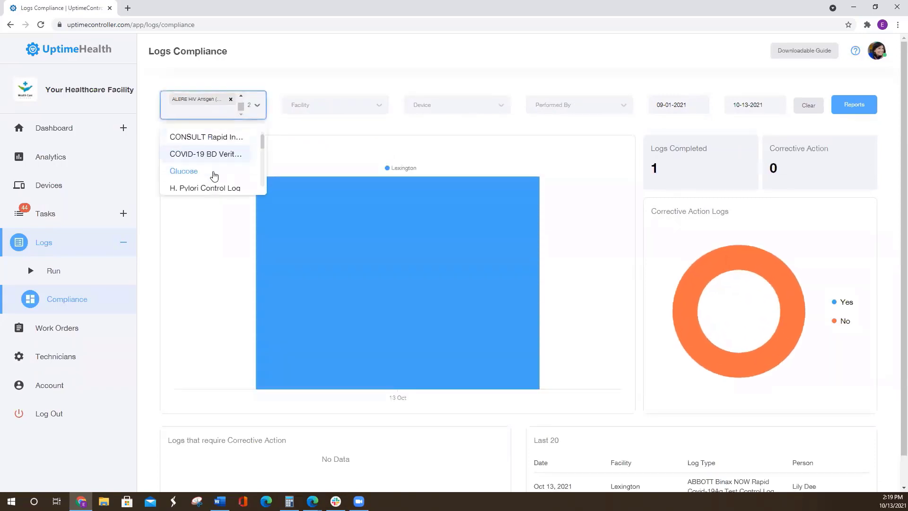
scroll(214, 176, down, 2)
click(207, 144)
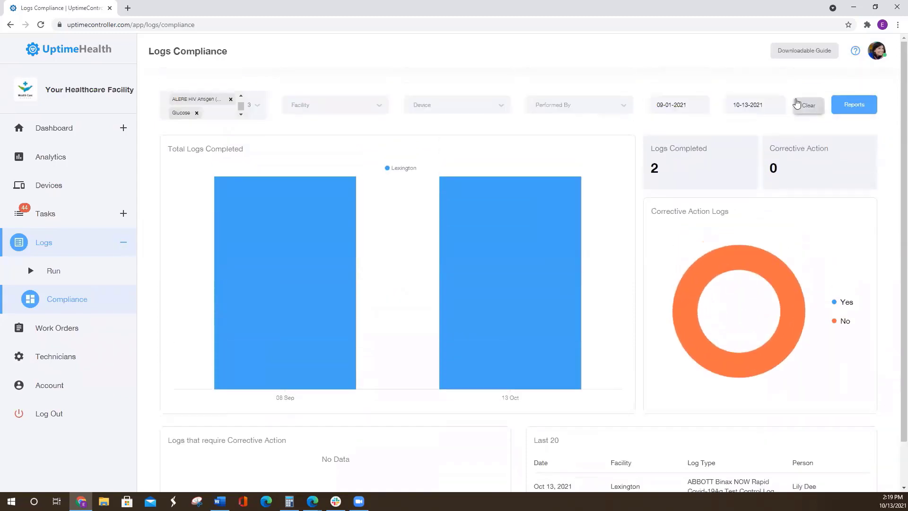
- View the report options for the filtered logs, and examine the charts and the list of the last 20 logs
click(857, 105)
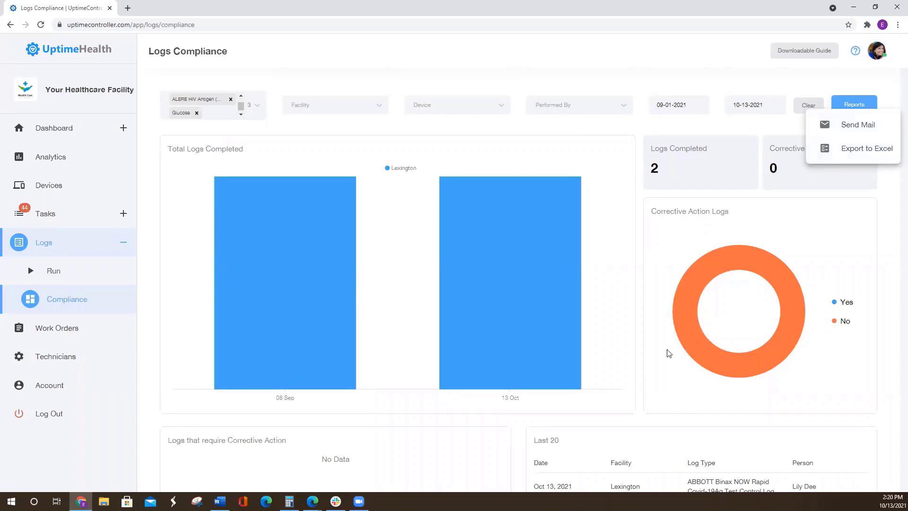
click(629, 359)
scroll(556, 379, down, 1)
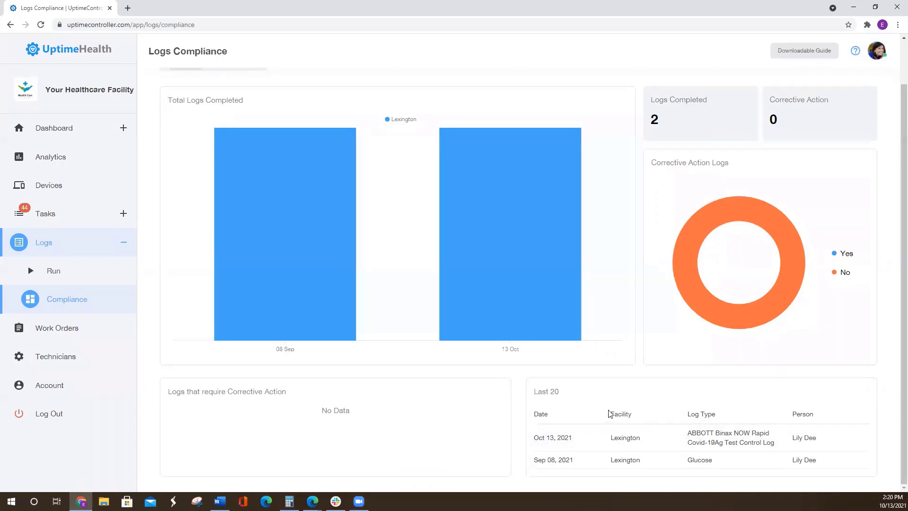
scroll(620, 394, up, 1)
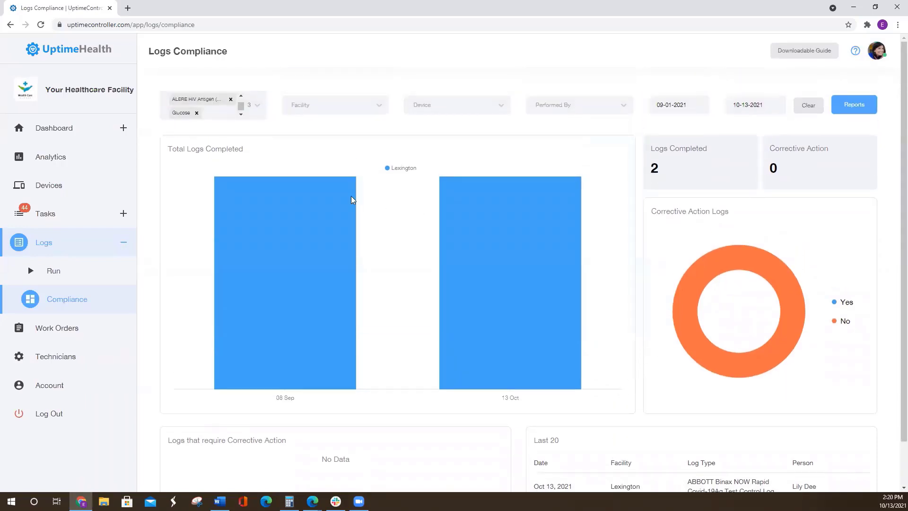
- Open the first open work order, for the Ritter exam table, and examine its details, attachments and messages
click(66, 335)
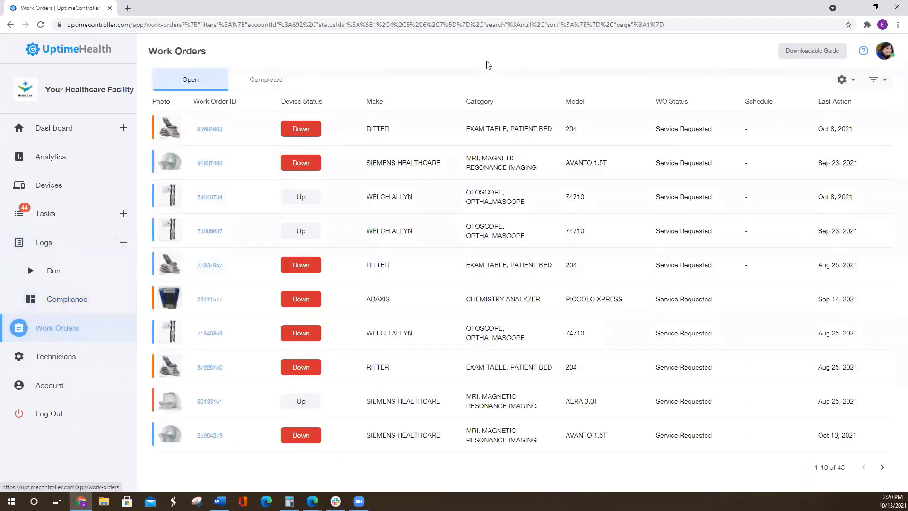
click(214, 132)
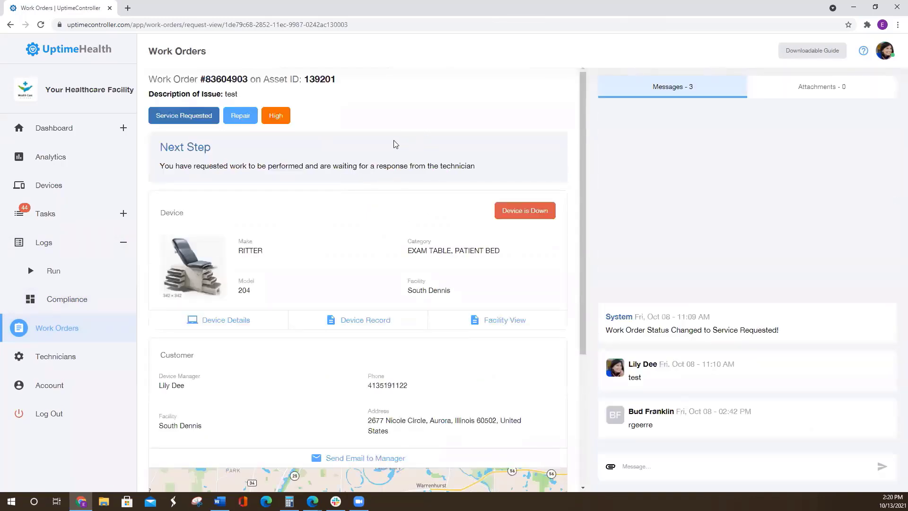
scroll(361, 177, down, 2)
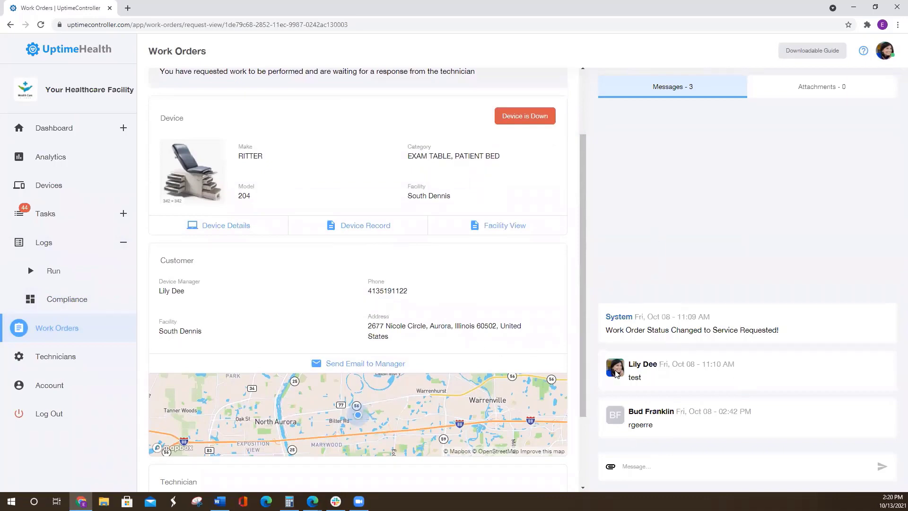
scroll(452, 271, down, 2)
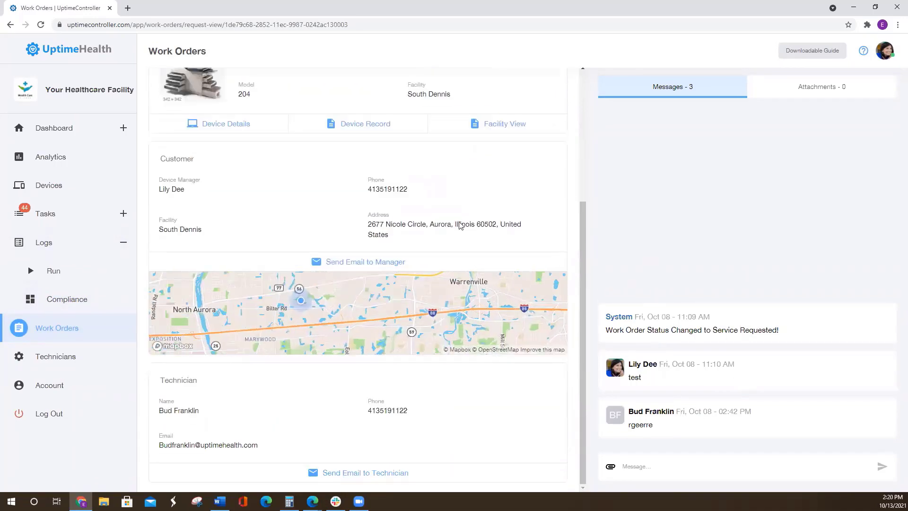
scroll(462, 228, up, 4)
click(802, 91)
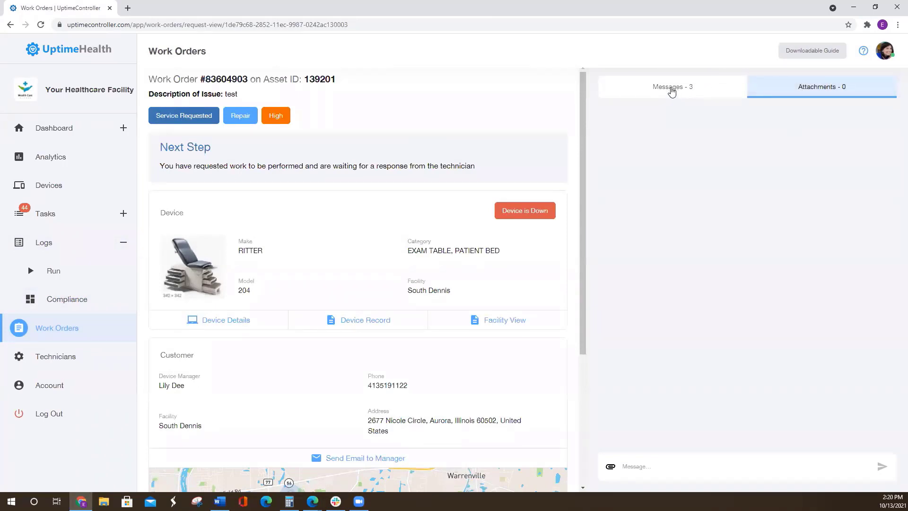
click(675, 95)
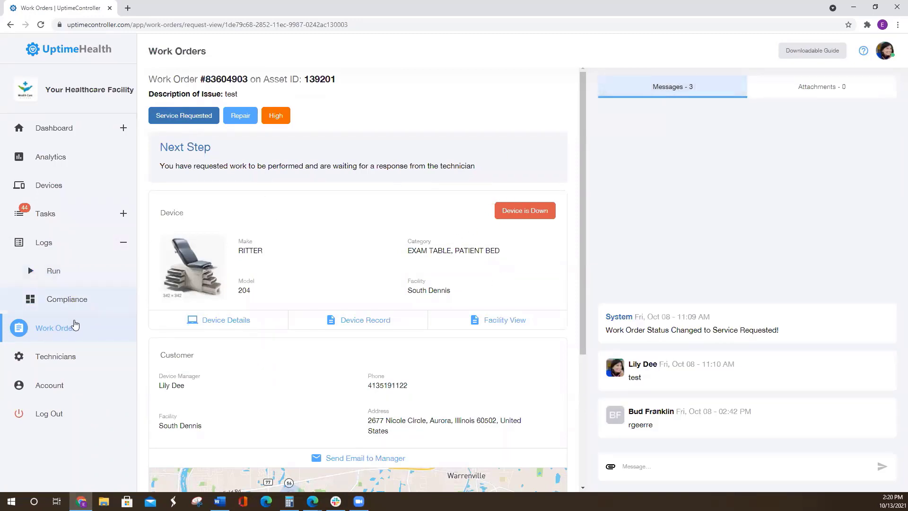
- Open the first completed work order and examine its cost breakdown and maintenance description
click(71, 325)
click(271, 81)
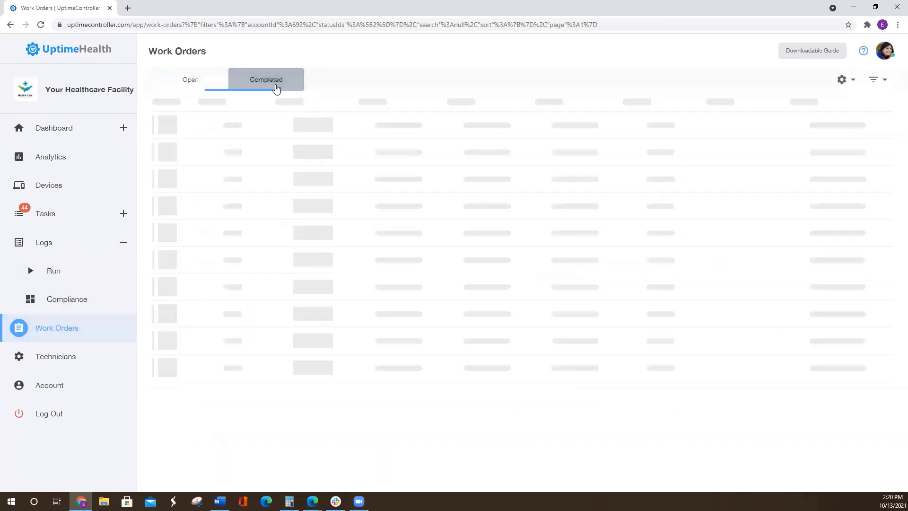
click(209, 133)
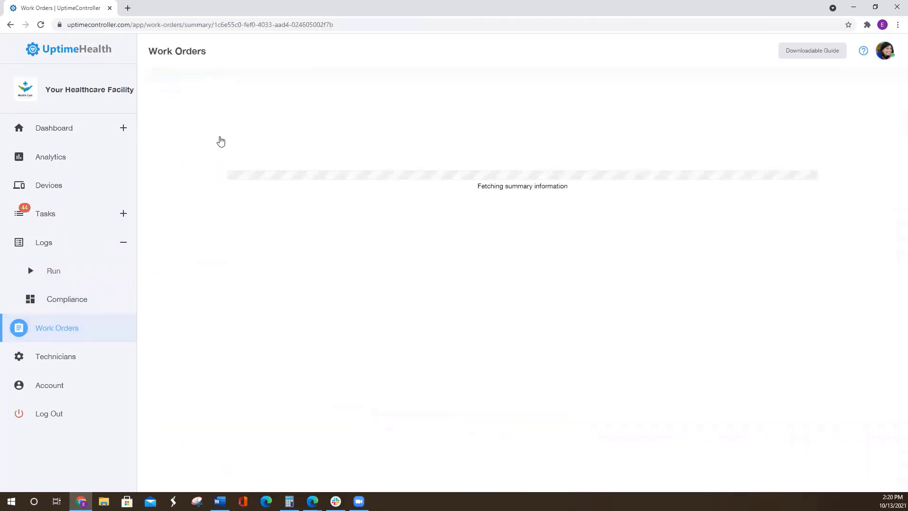
scroll(477, 264, down, 1)
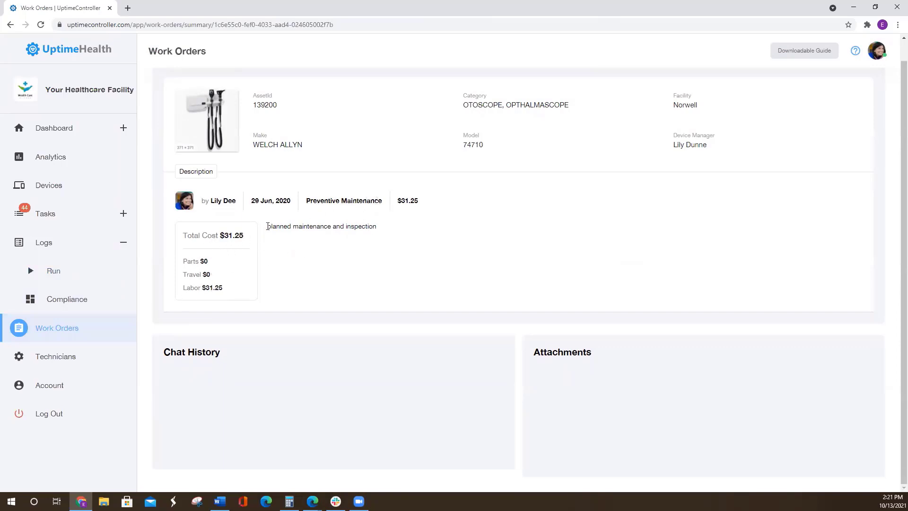
drag(280, 227, 383, 236)
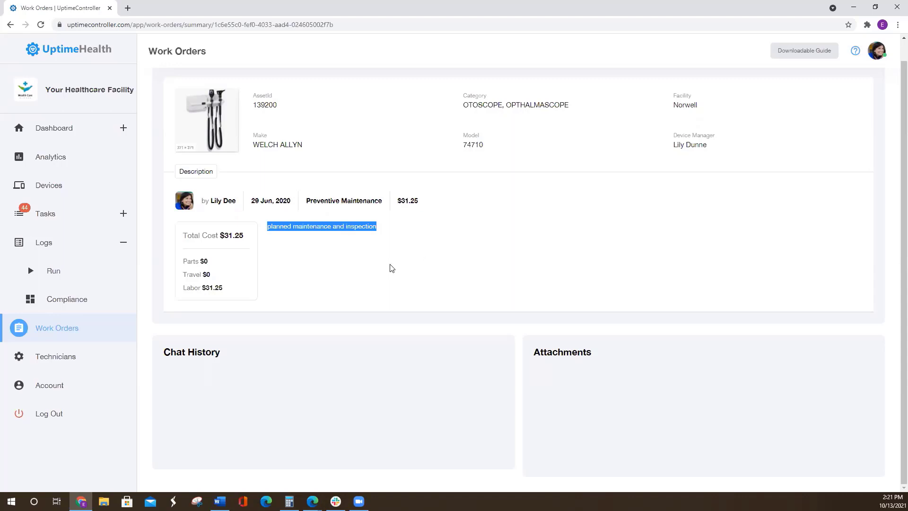
- View the existing technicians and run a marketplace technician search without choosing a category or facility
click(77, 358)
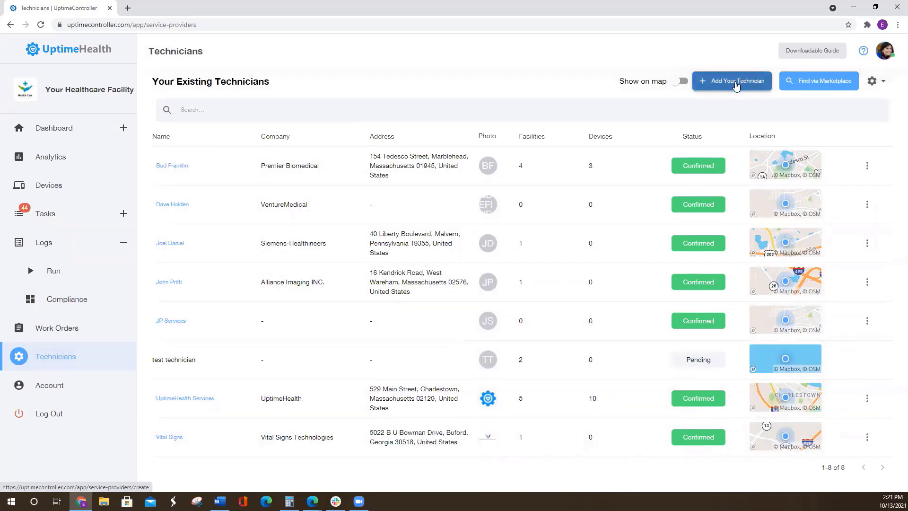
click(814, 84)
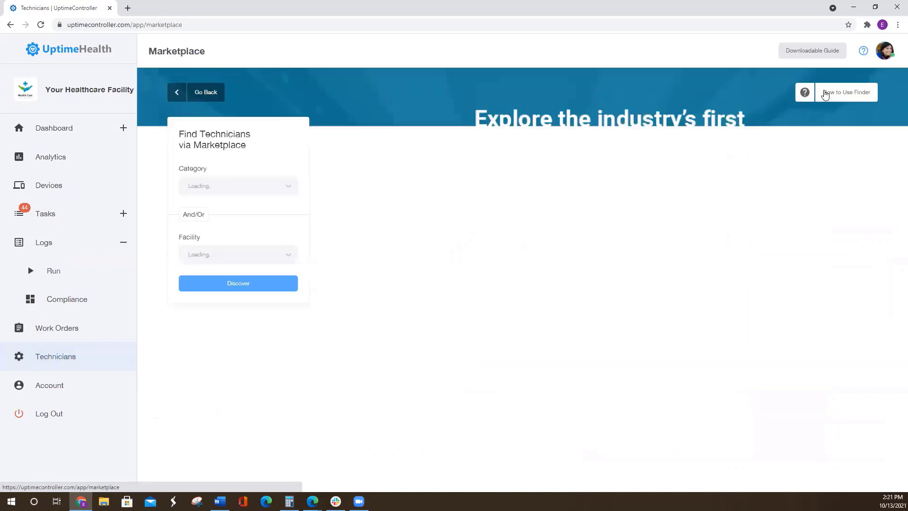
click(244, 286)
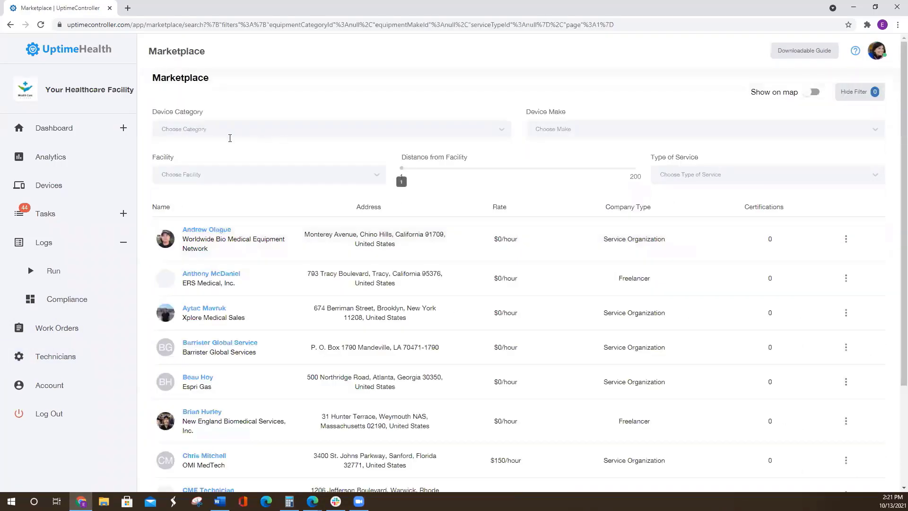
- Filter the marketplace technicians by the Lexington facility, a distance of 172 and the ACTIVATION DEVICE category
click(193, 176)
click(277, 219)
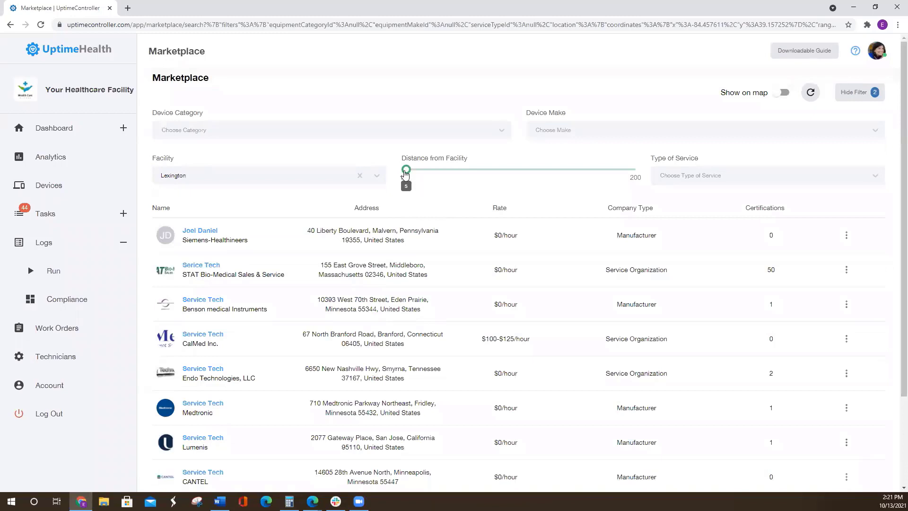
drag(406, 170, 602, 170)
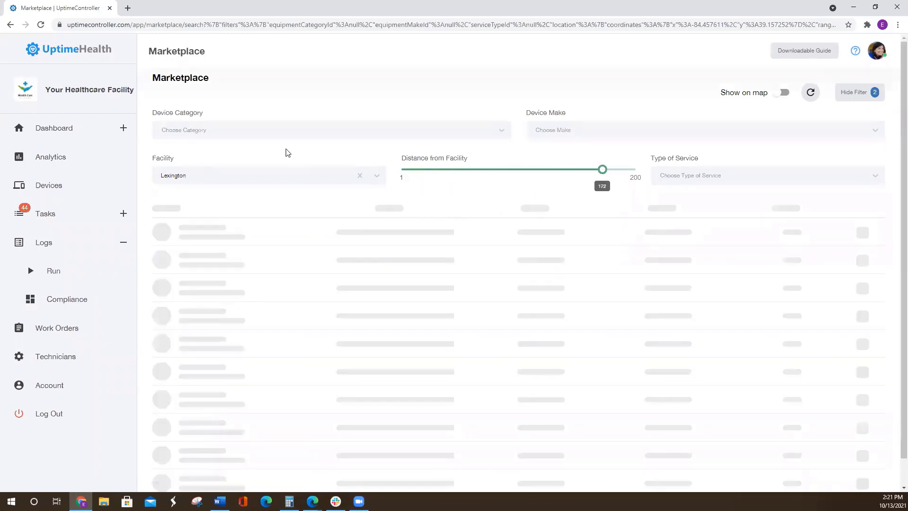
click(256, 130)
click(222, 173)
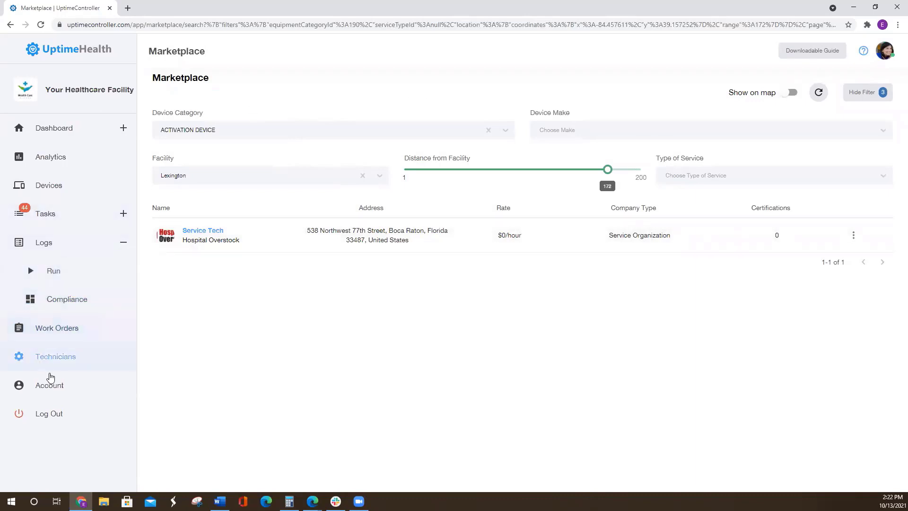
- Open the account page and examine the personal, business, team, payment and notification sections
click(54, 388)
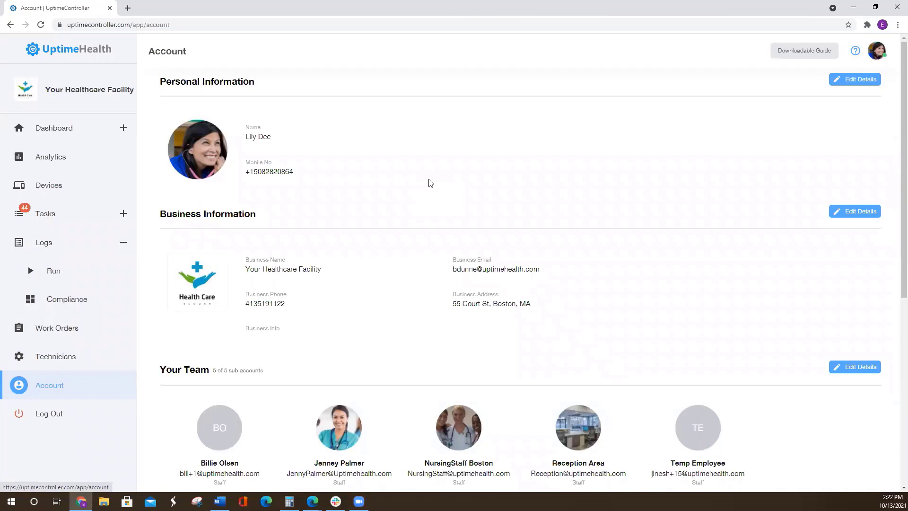
scroll(430, 183, down, 7)
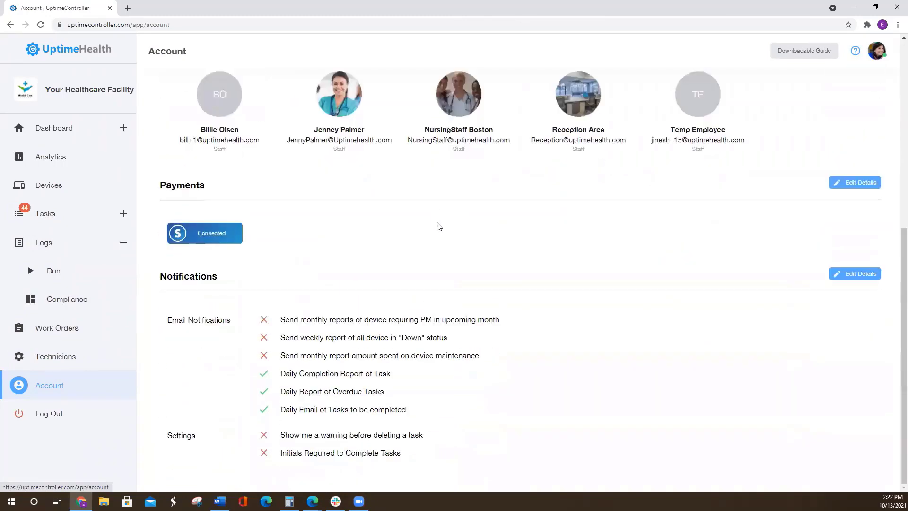